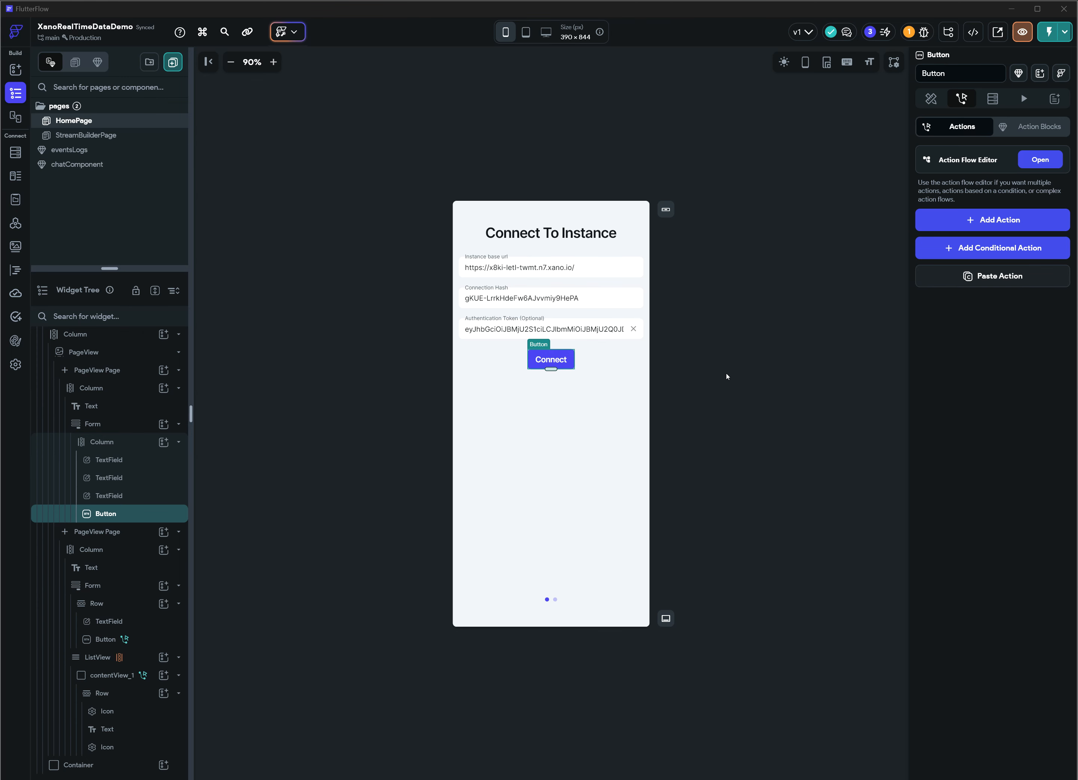
# Switch to the Xano dashboard and enable Realtime in the workspace's Realtime Settings.
pyautogui.hotkey('alt', 'Tab')
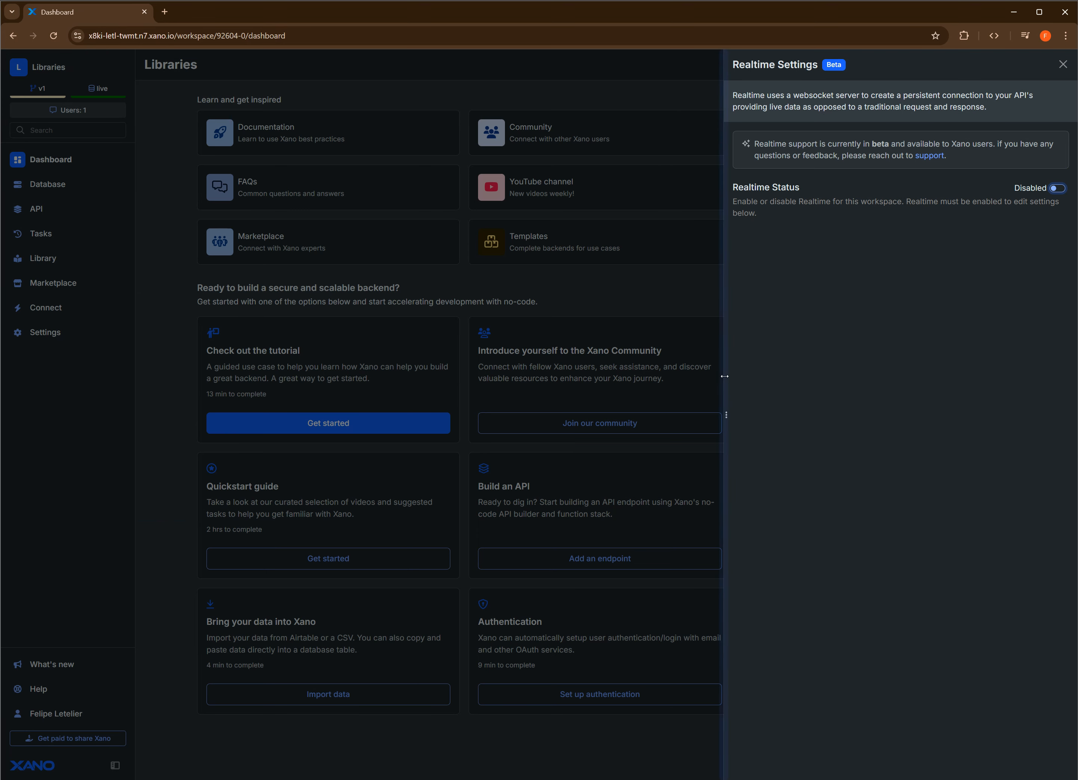
pyautogui.click(662, 264)
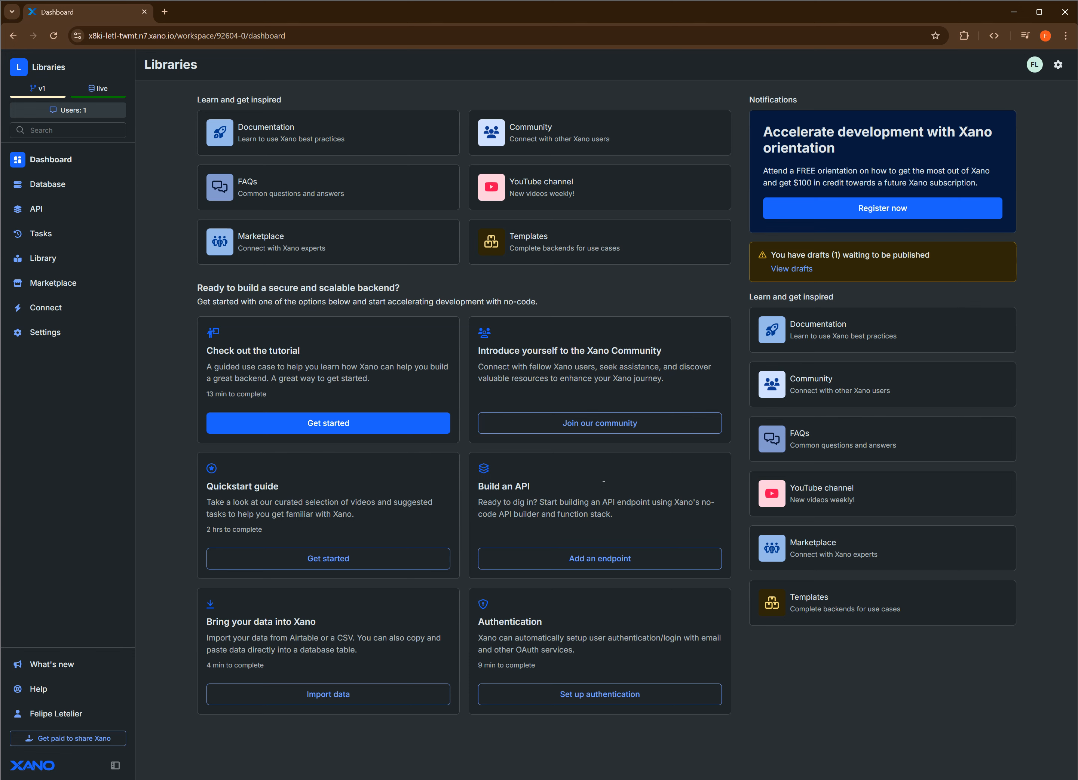
pyautogui.click(1060, 66)
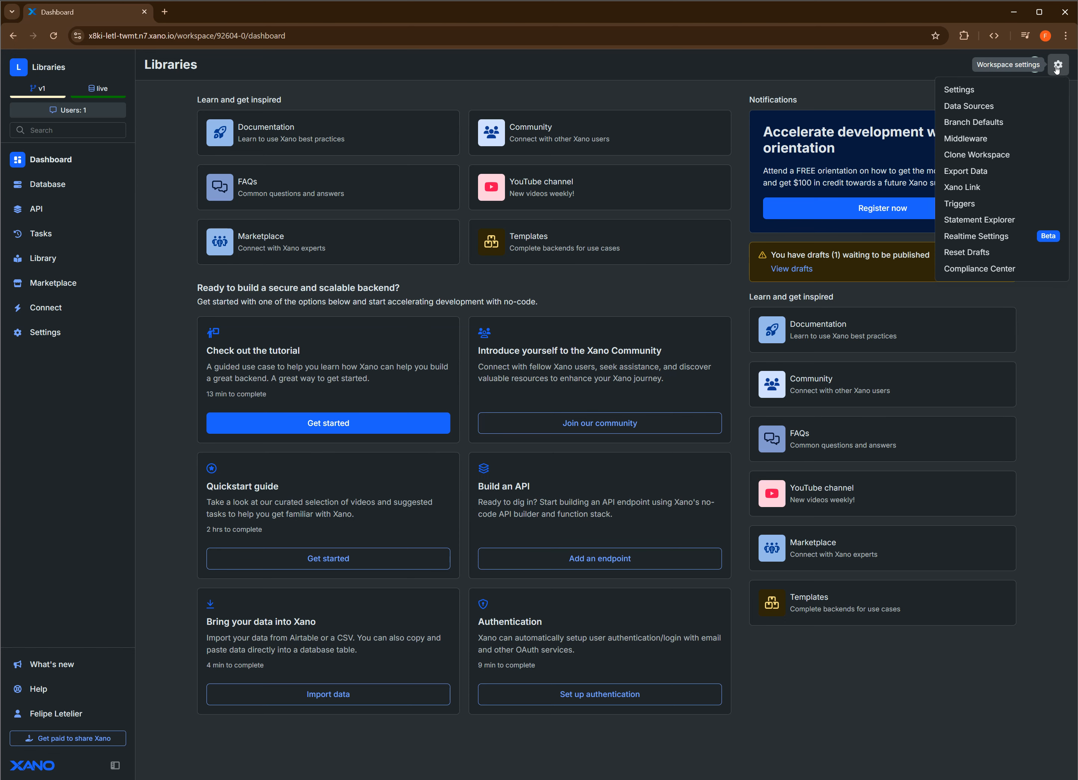
pyautogui.click(976, 236)
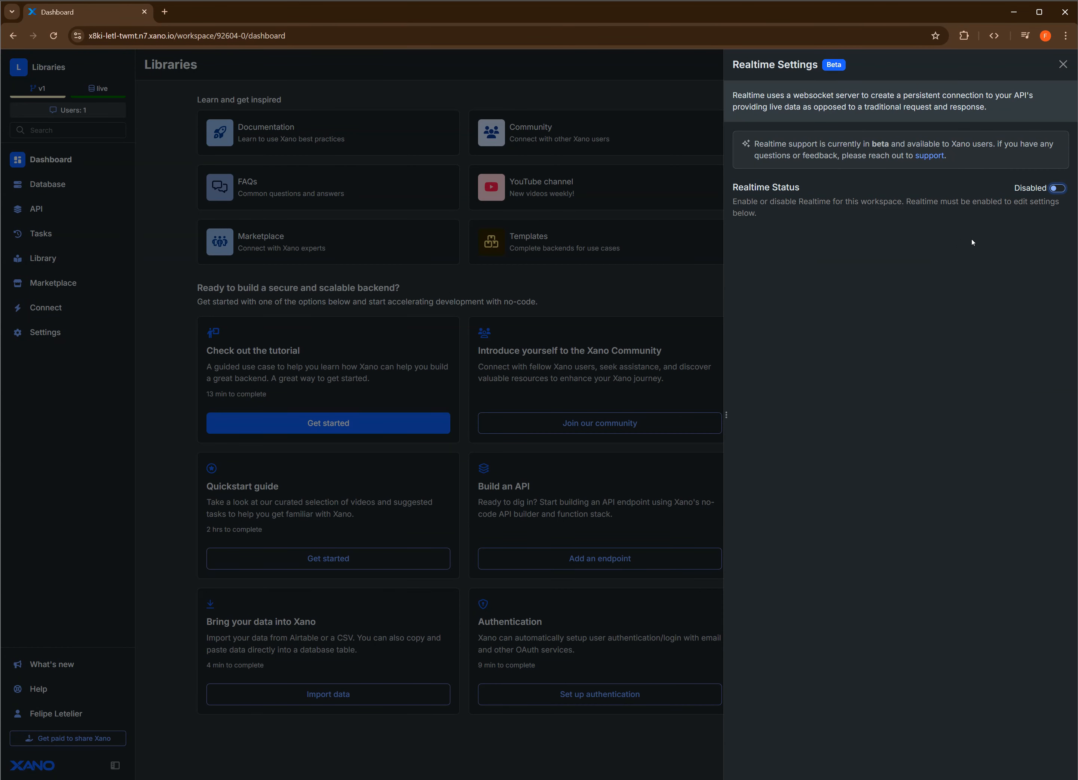
pyautogui.click(1058, 189)
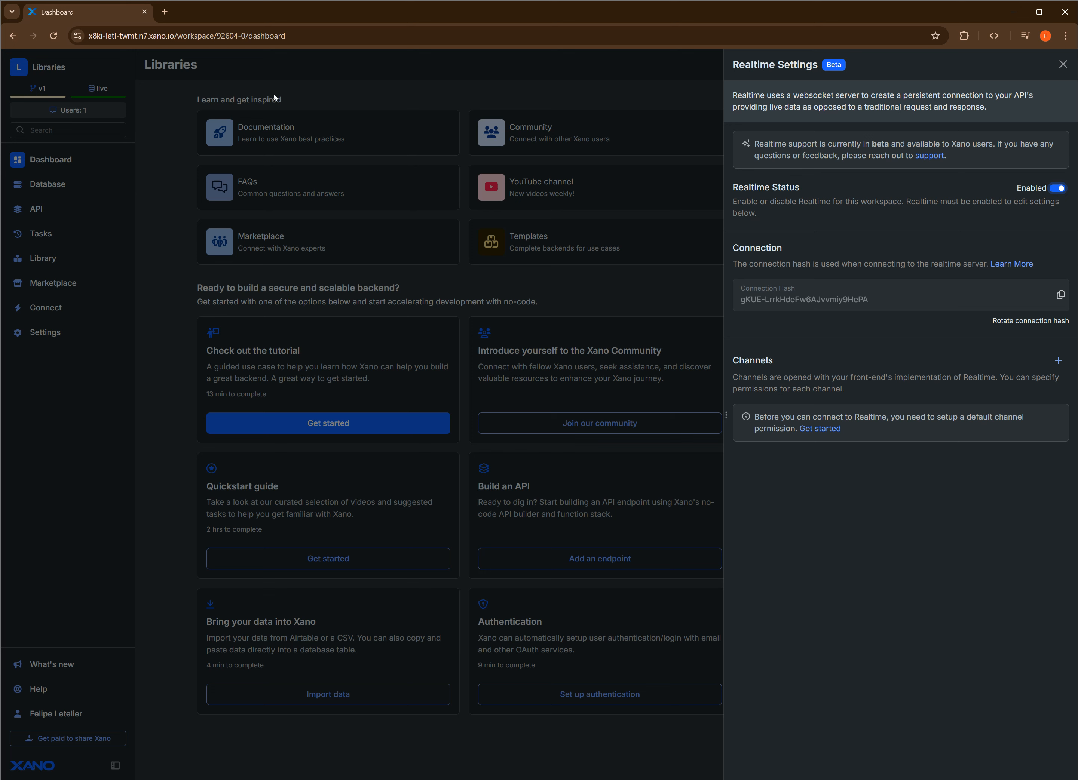
# Highlight the instance base URL in Xano's address and compare it with the Instance base url field on FlutterFlow's HomePage.
pyautogui.click(202, 36)
pyautogui.click(201, 36)
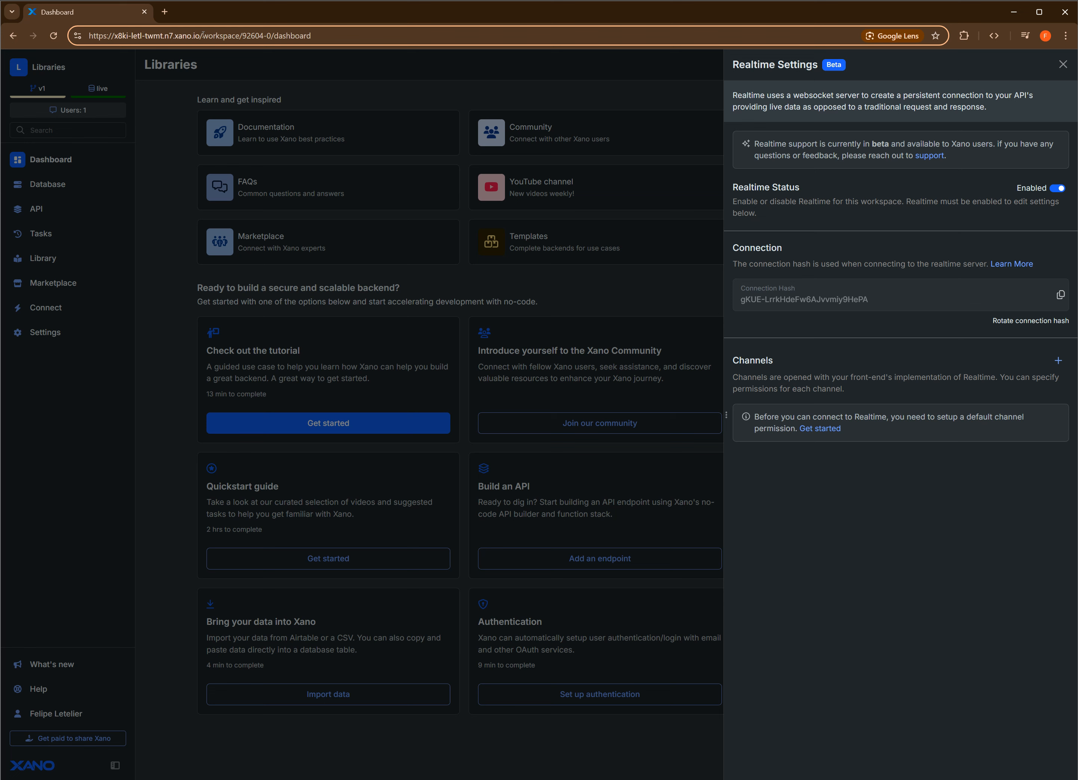
pyautogui.moveTo(202, 35); pyautogui.dragTo(86, 36)
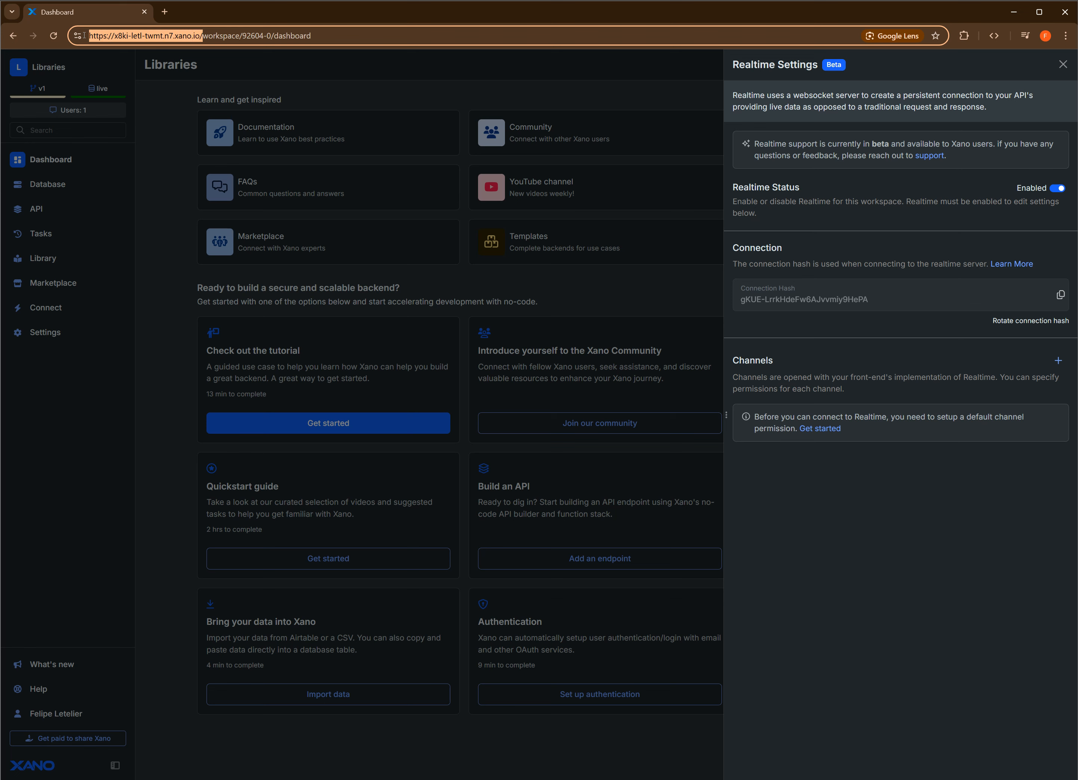
pyautogui.hotkey('alt', 'Tab')
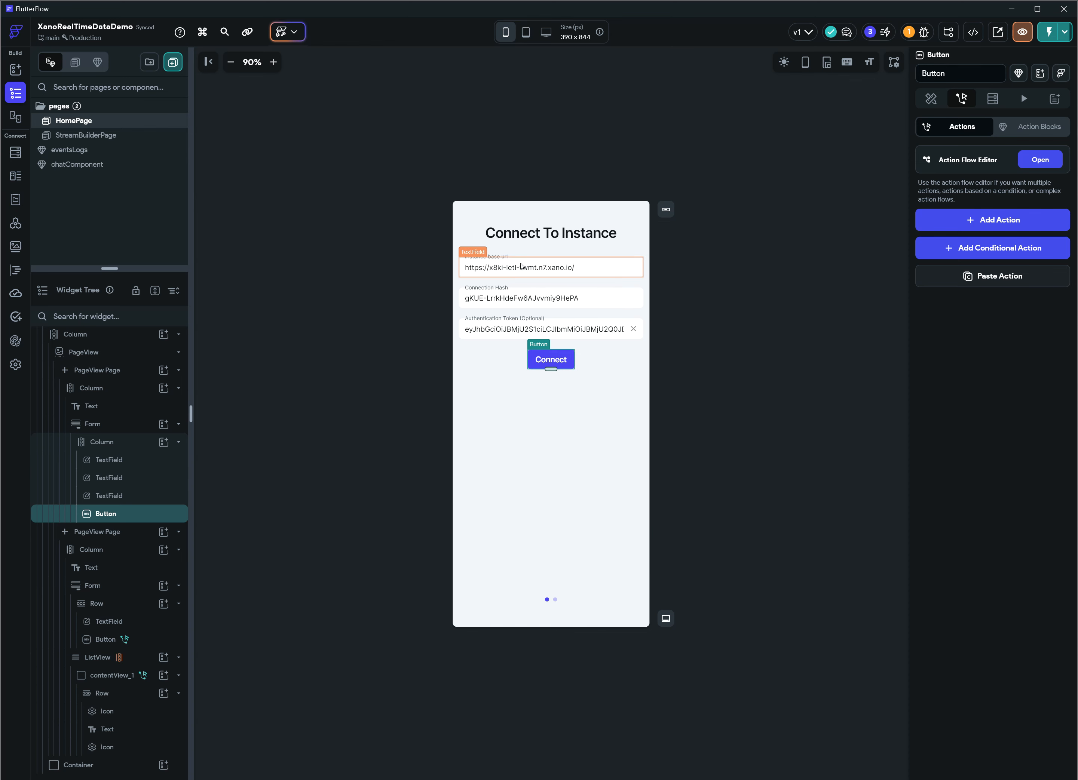
pyautogui.click(533, 268)
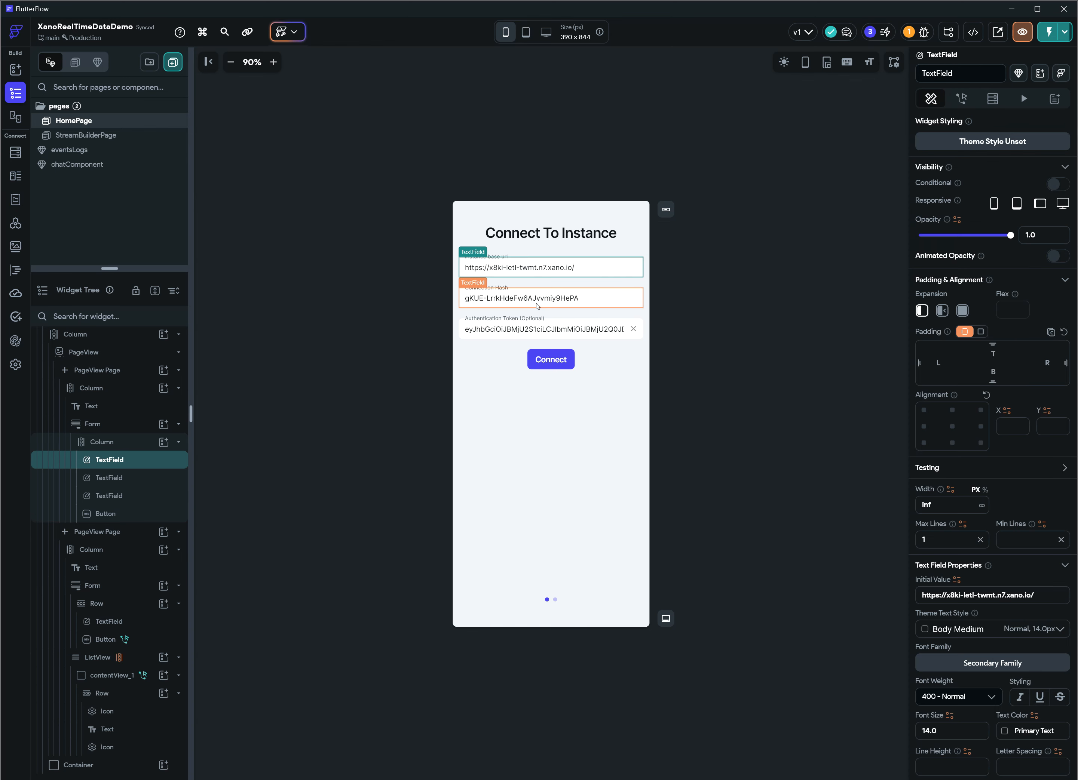
# Inspect the Connection Hash and Authentication Token text fields on HomePage, checking Xano's Realtime Settings in between.
pyautogui.click(542, 307)
pyautogui.hotkey('alt', 'Tab')
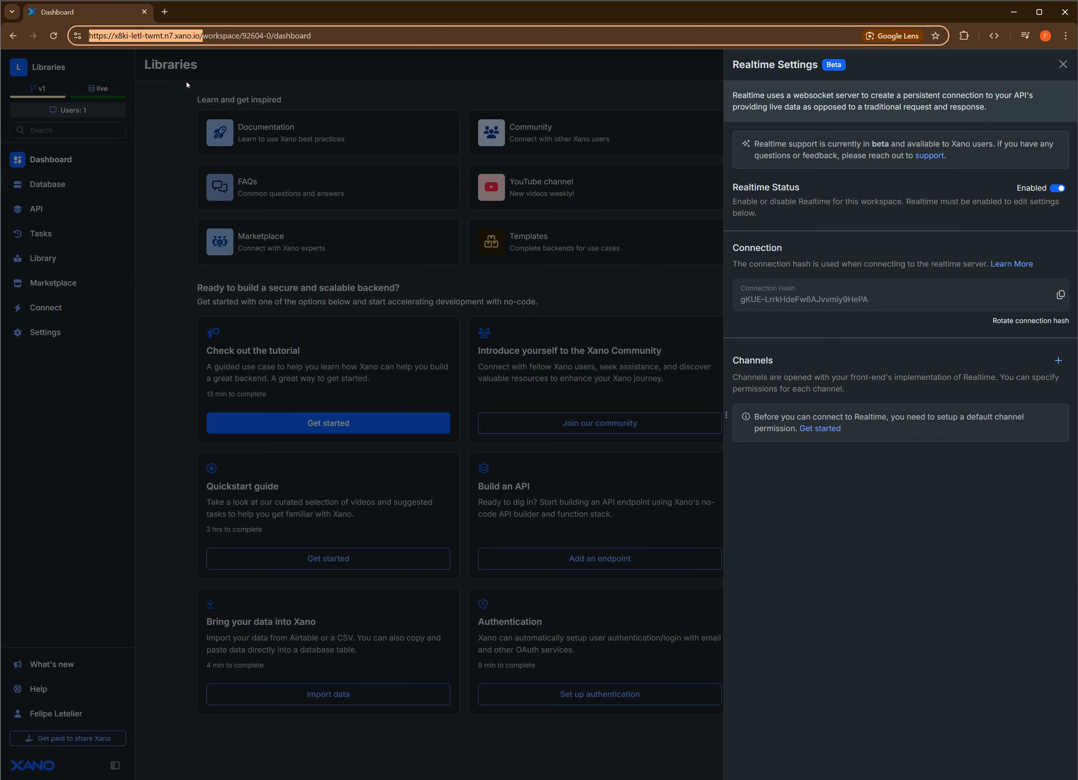
pyautogui.hotkey('alt', 'Tab')
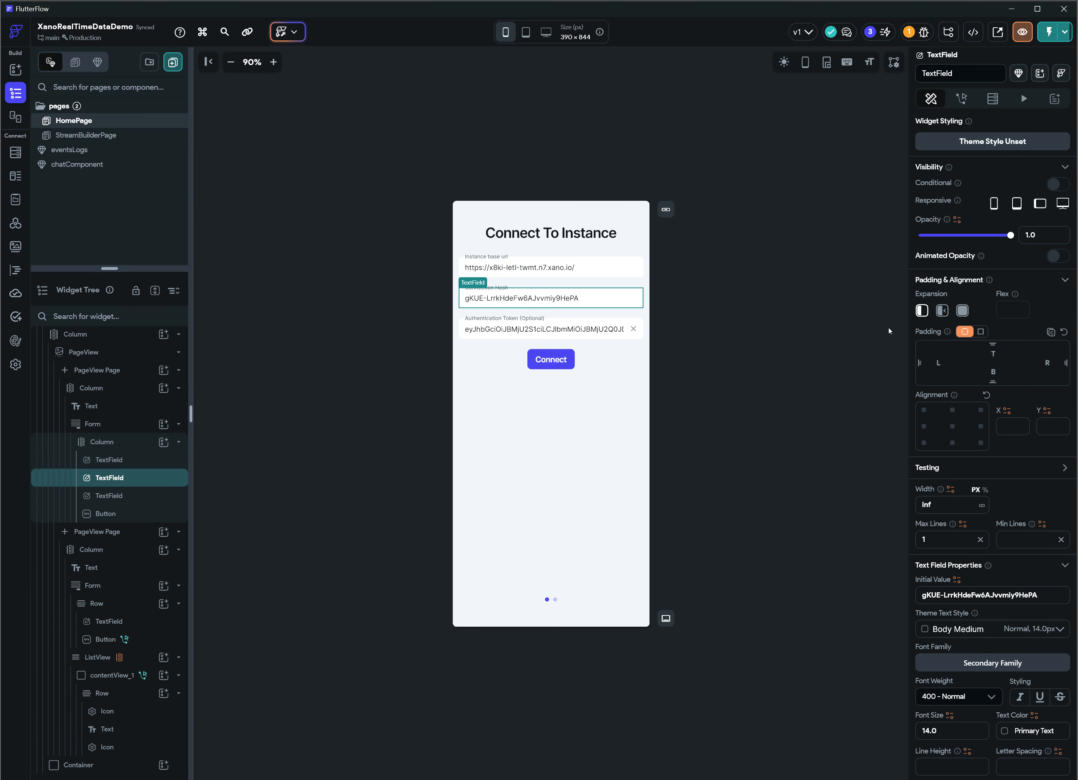
pyautogui.click(575, 331)
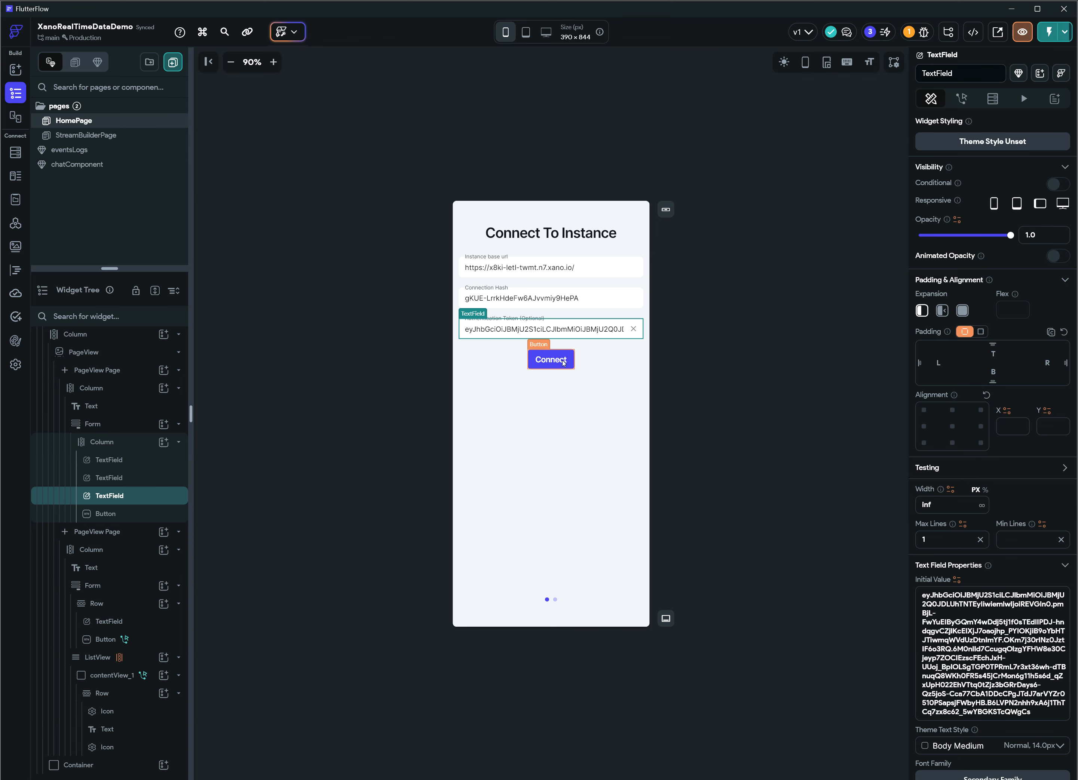
# Add the XanoRealTimeData custom action connectWebsocket to the Connect button's On Tap trigger.
pyautogui.click(563, 363)
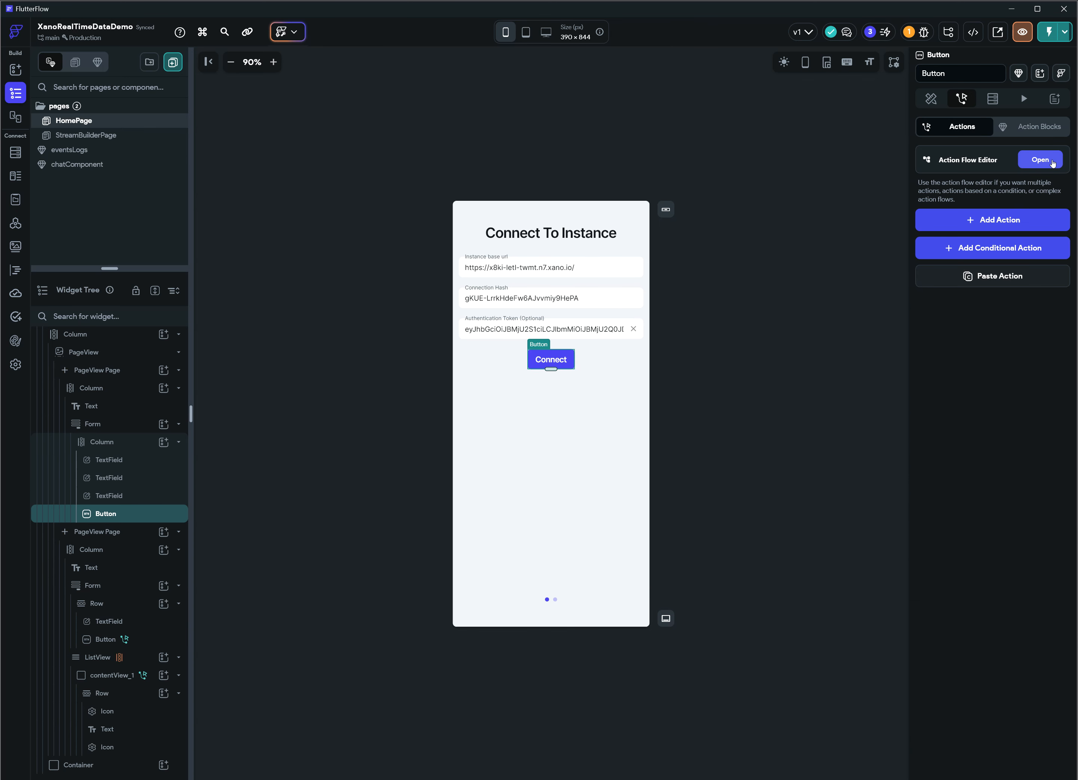
pyautogui.click(1055, 165)
pyautogui.click(641, 456)
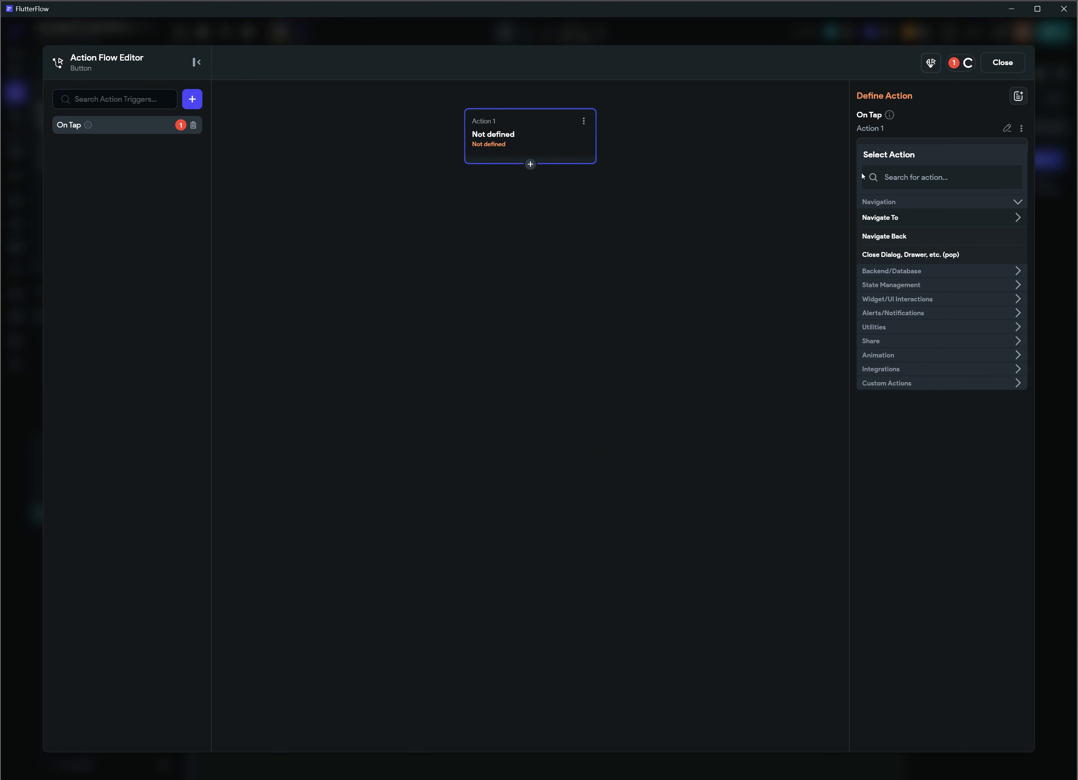
pyautogui.click(908, 384)
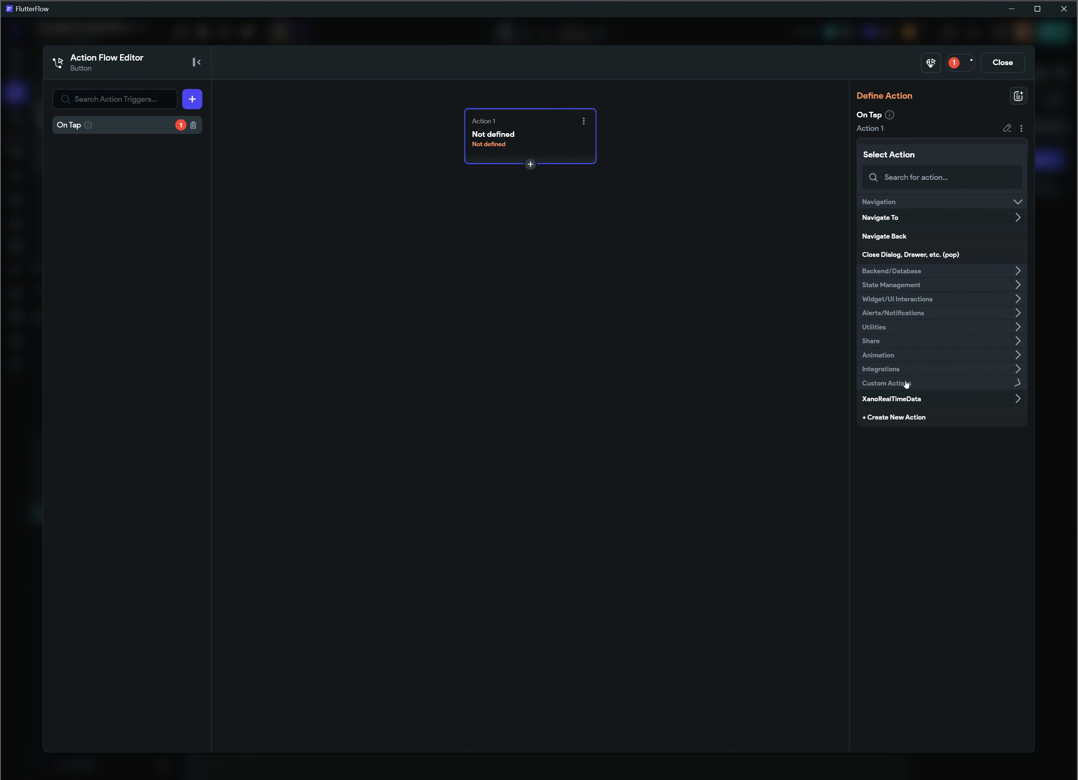
pyautogui.click(911, 400)
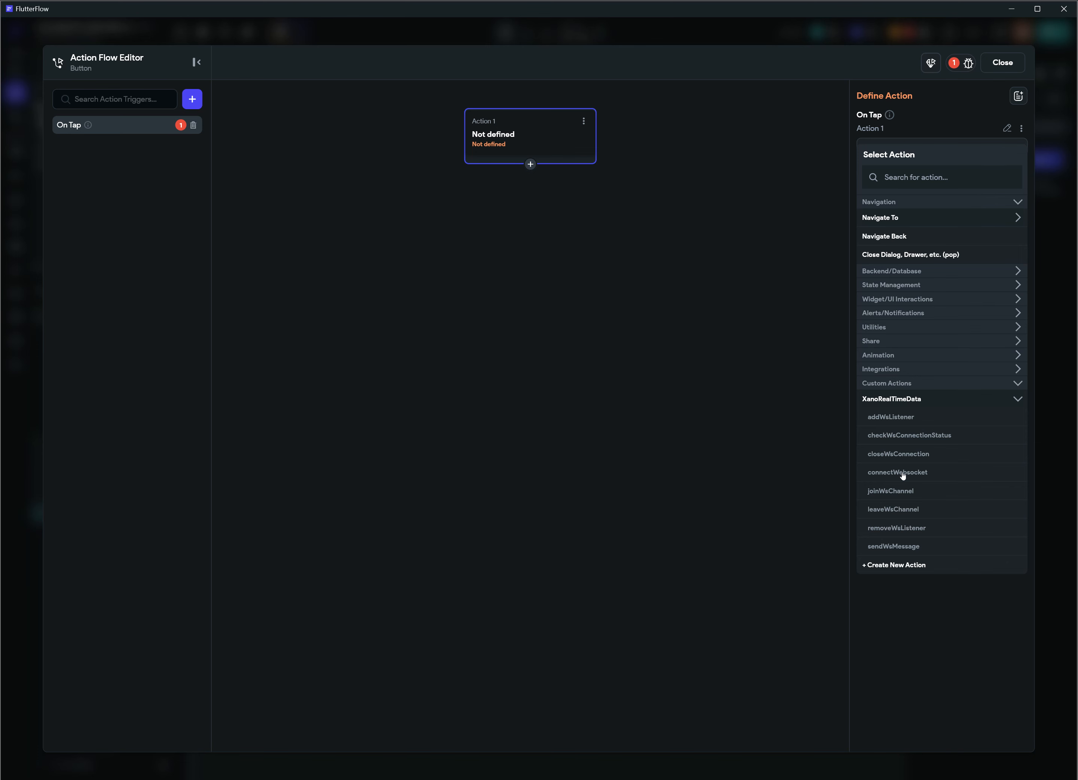
pyautogui.click(903, 473)
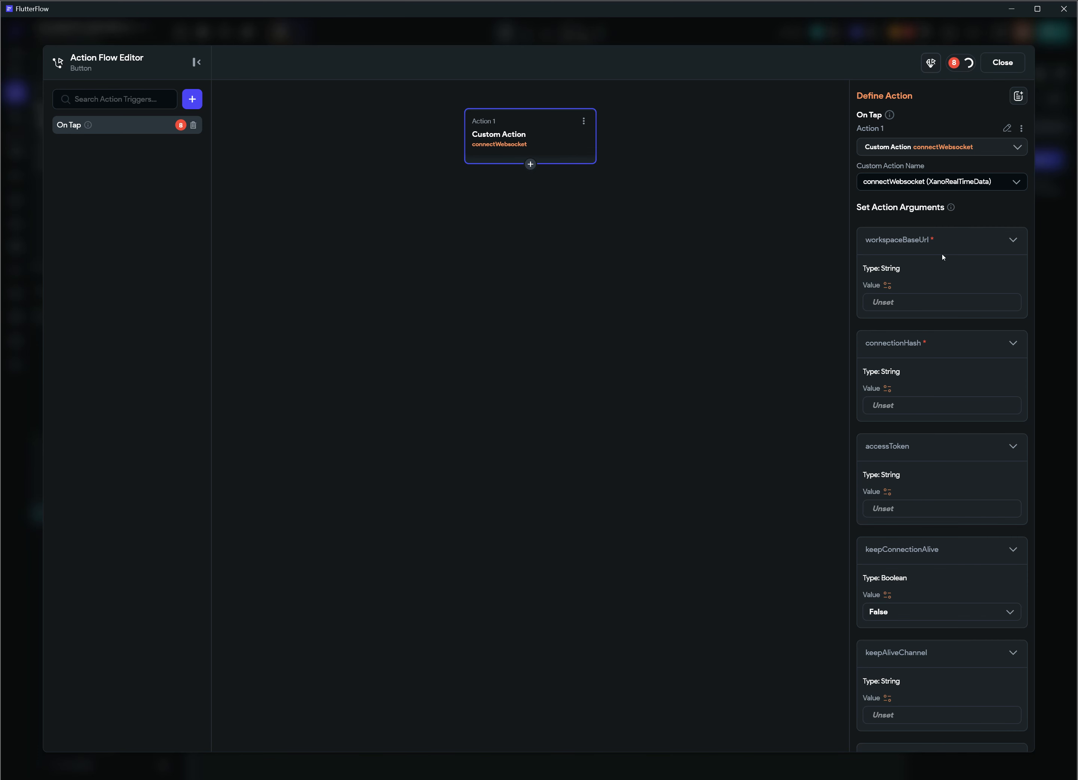
# Review the connectWebsocket arguments and bind workspaceBaseUrl to the widget state of TextField 1.
pyautogui.scroll(-12, 936, 490)
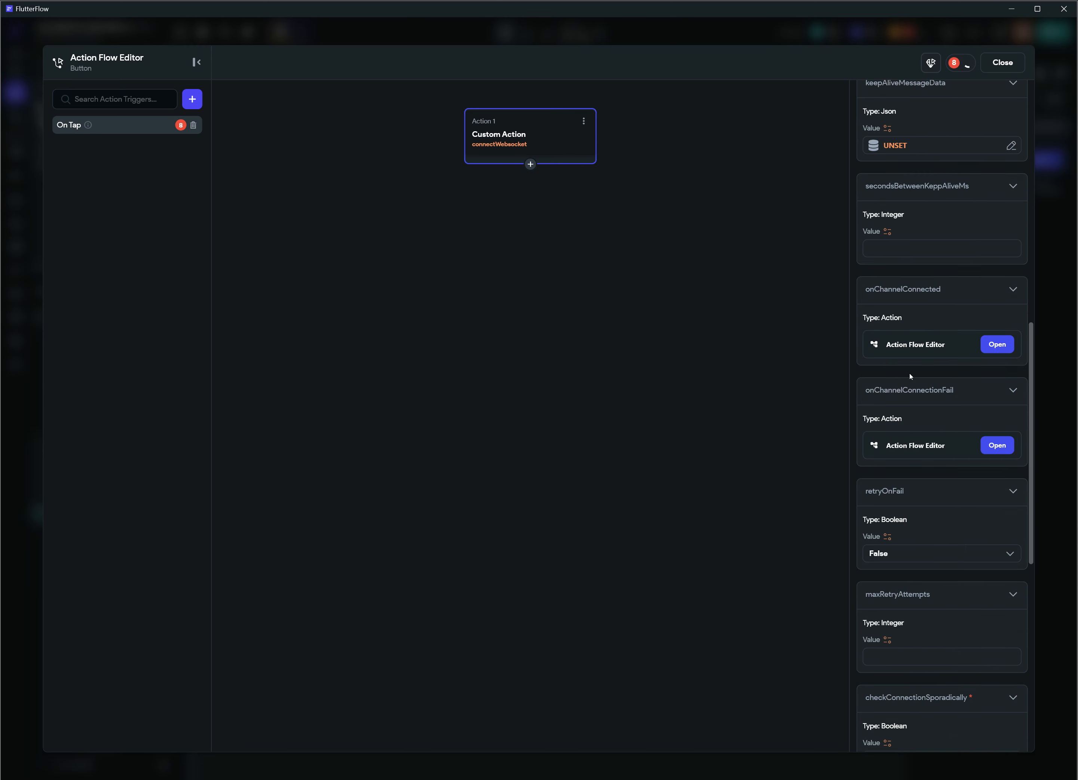
pyautogui.scroll(-10, 903, 414)
pyautogui.scroll(12, 933, 409)
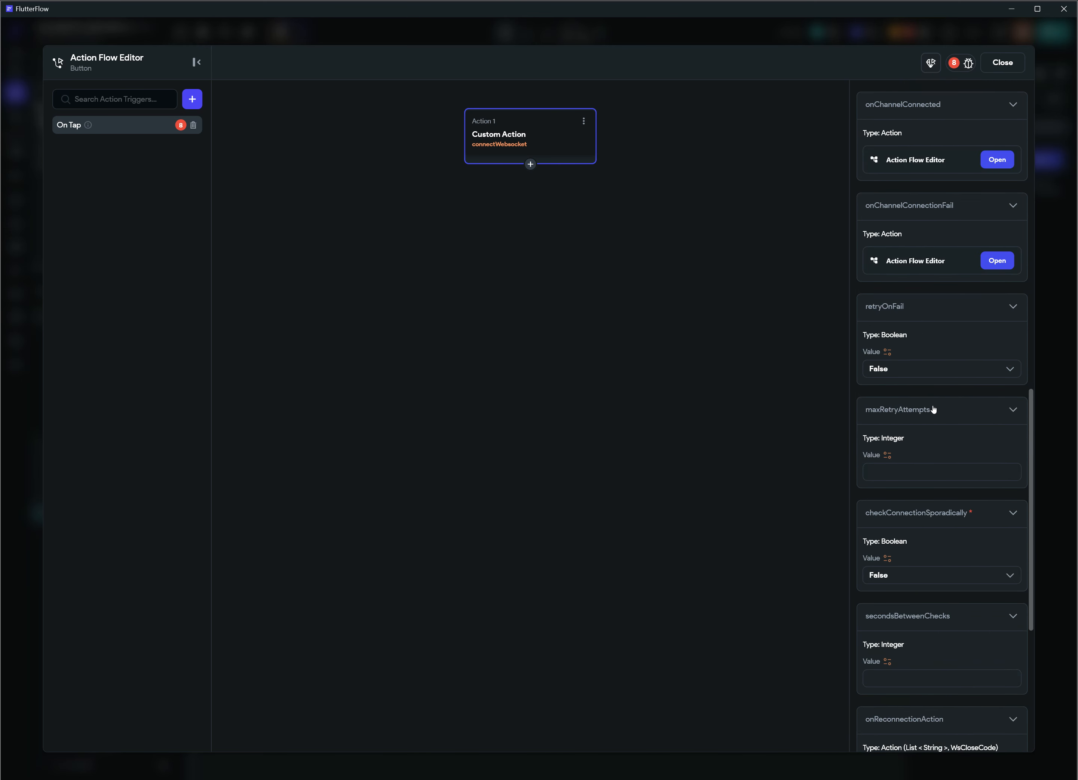
pyautogui.scroll(12, 933, 397)
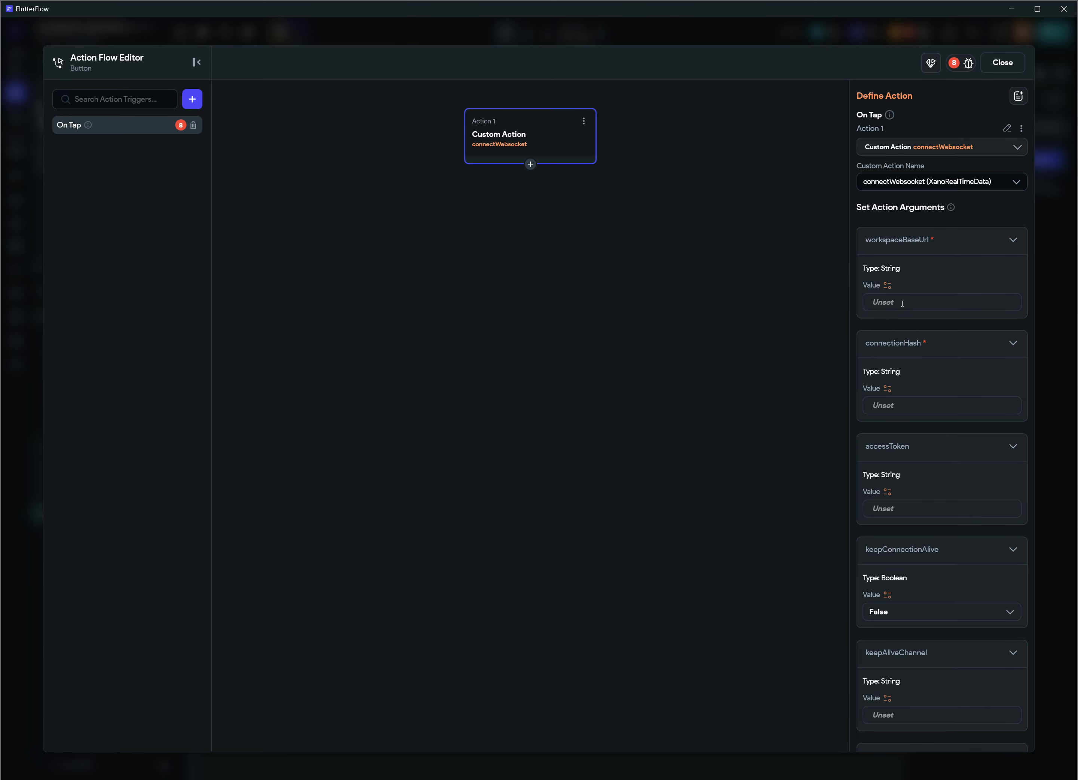
pyautogui.click(891, 289)
pyautogui.write('tex')
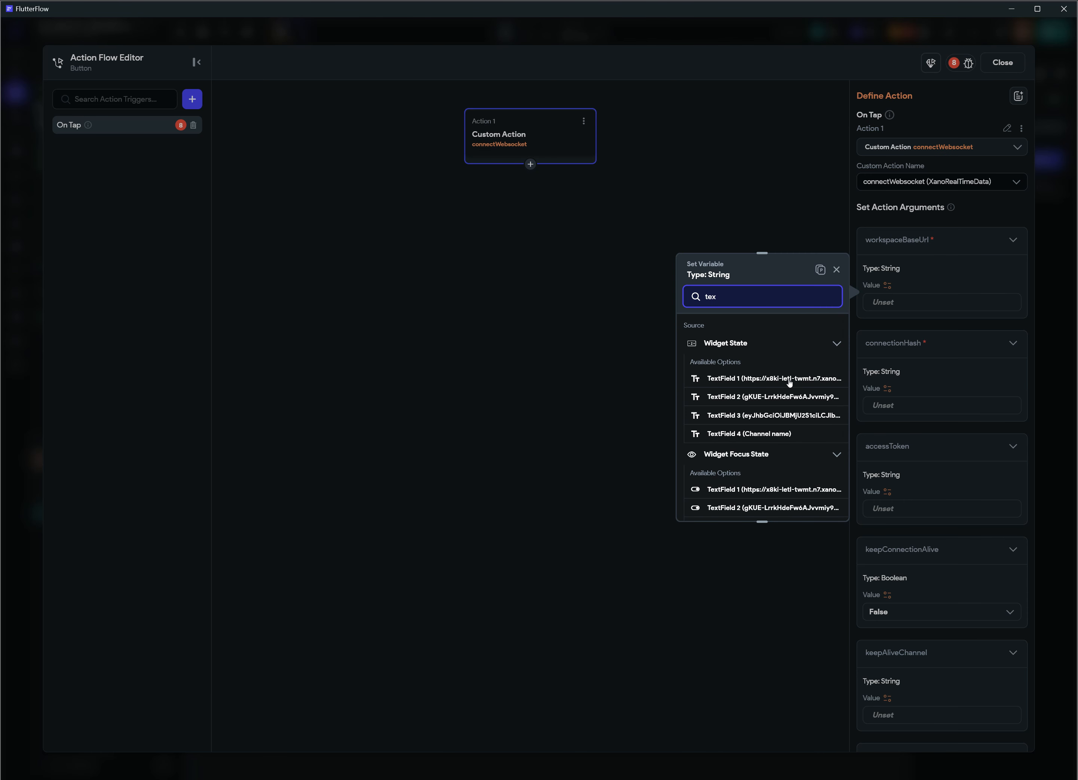
pyautogui.click(794, 381)
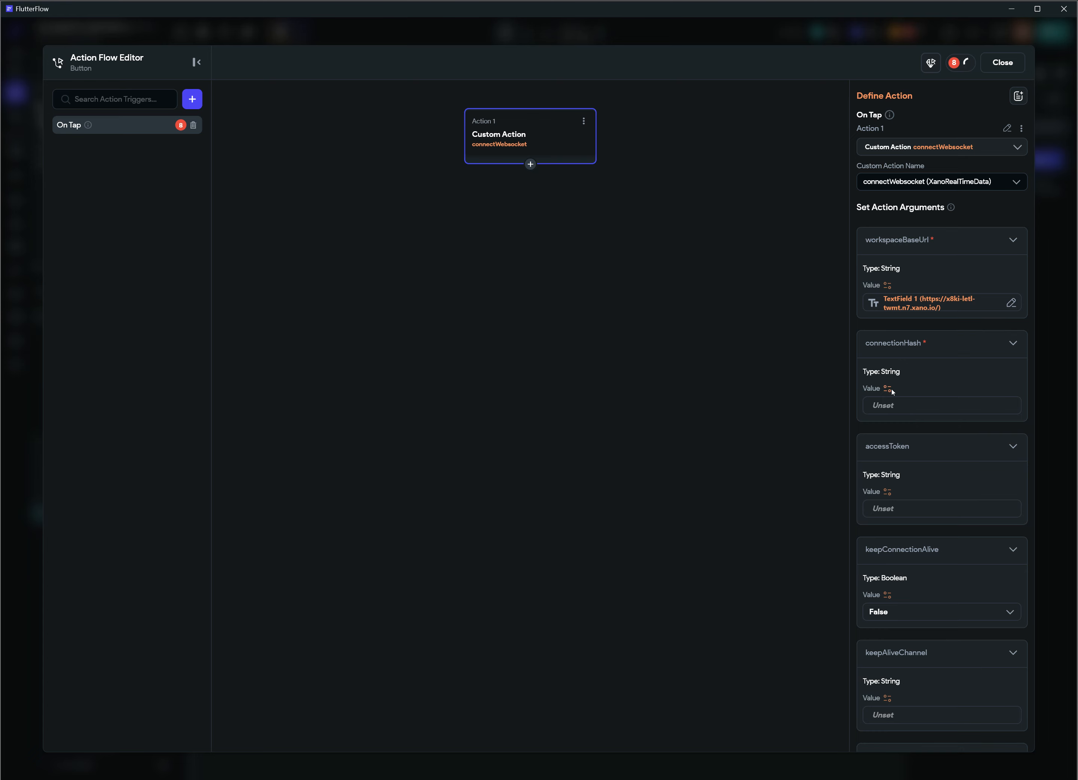
# Bind the connectionHash argument to the widget state of TextField 2.
pyautogui.click(887, 389)
pyautogui.write('text')
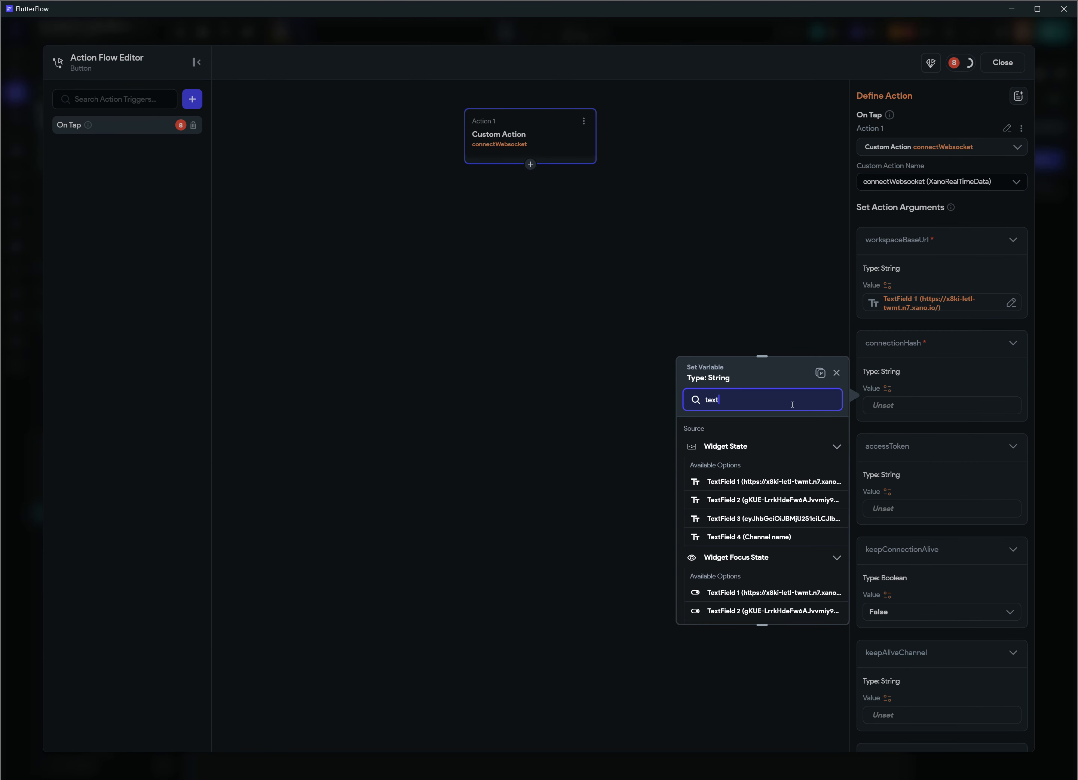
pyautogui.click(777, 497)
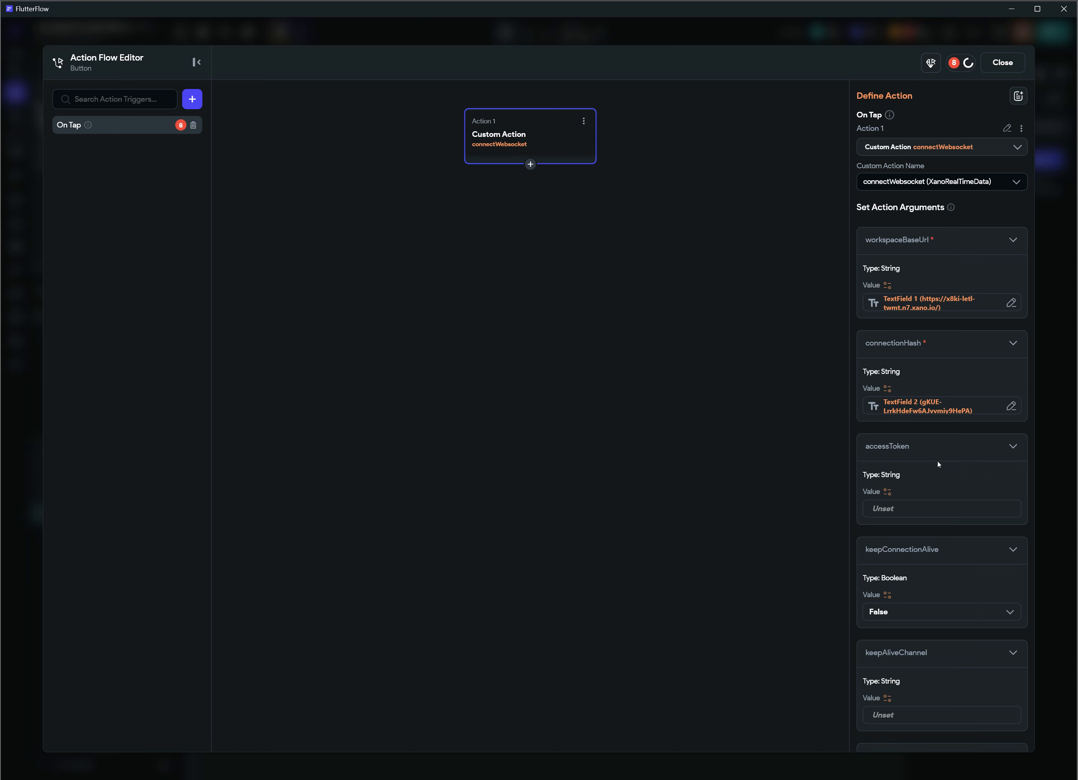
# Use a Conditional Value (If/Then/Else) as the source for the accessToken argument.
pyautogui.click(887, 492)
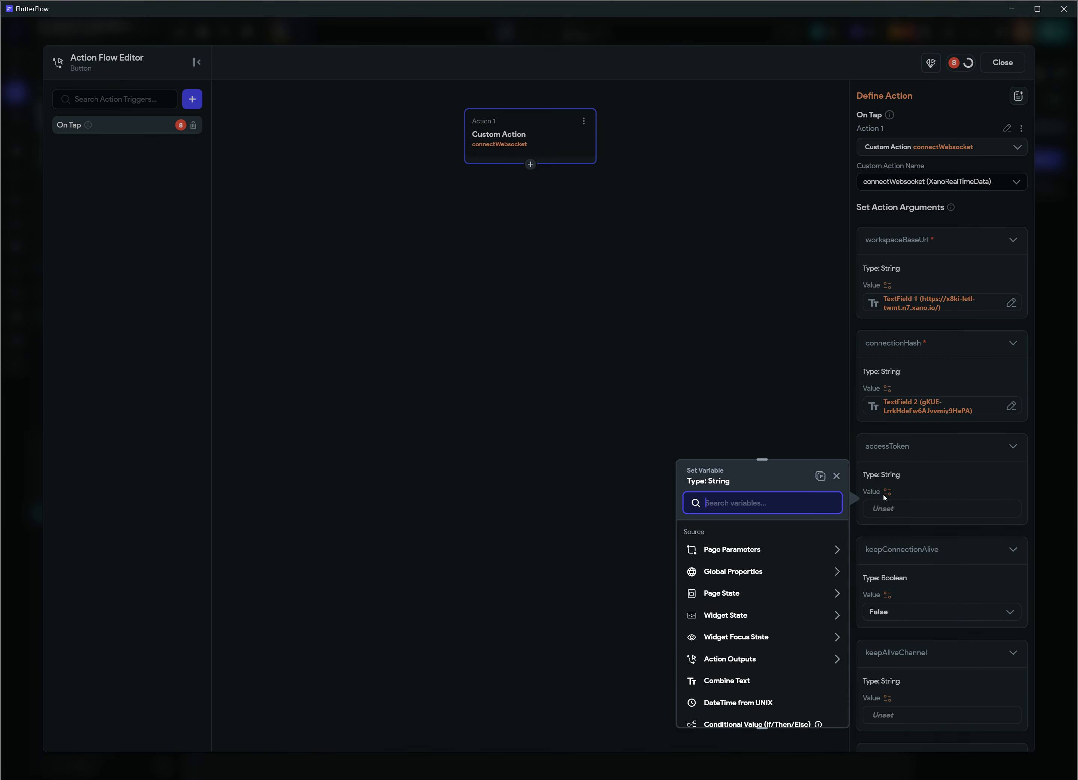
pyautogui.click(746, 553)
pyautogui.click(732, 558)
pyautogui.click(723, 506)
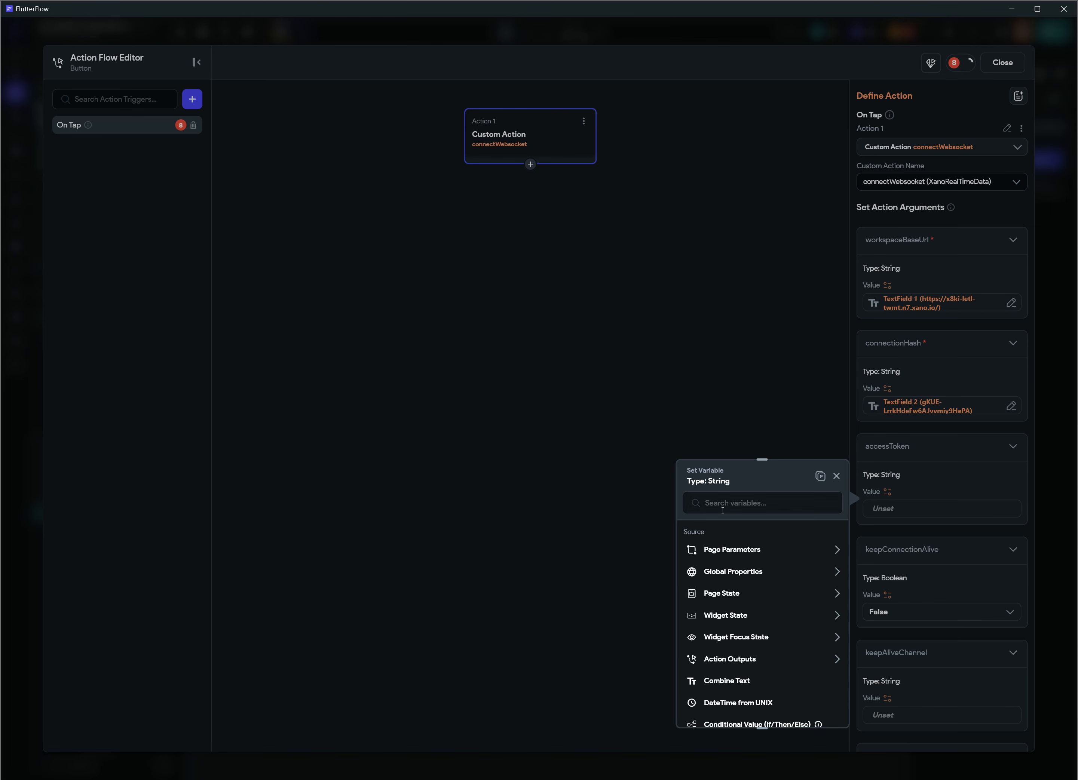
pyautogui.write('cond')
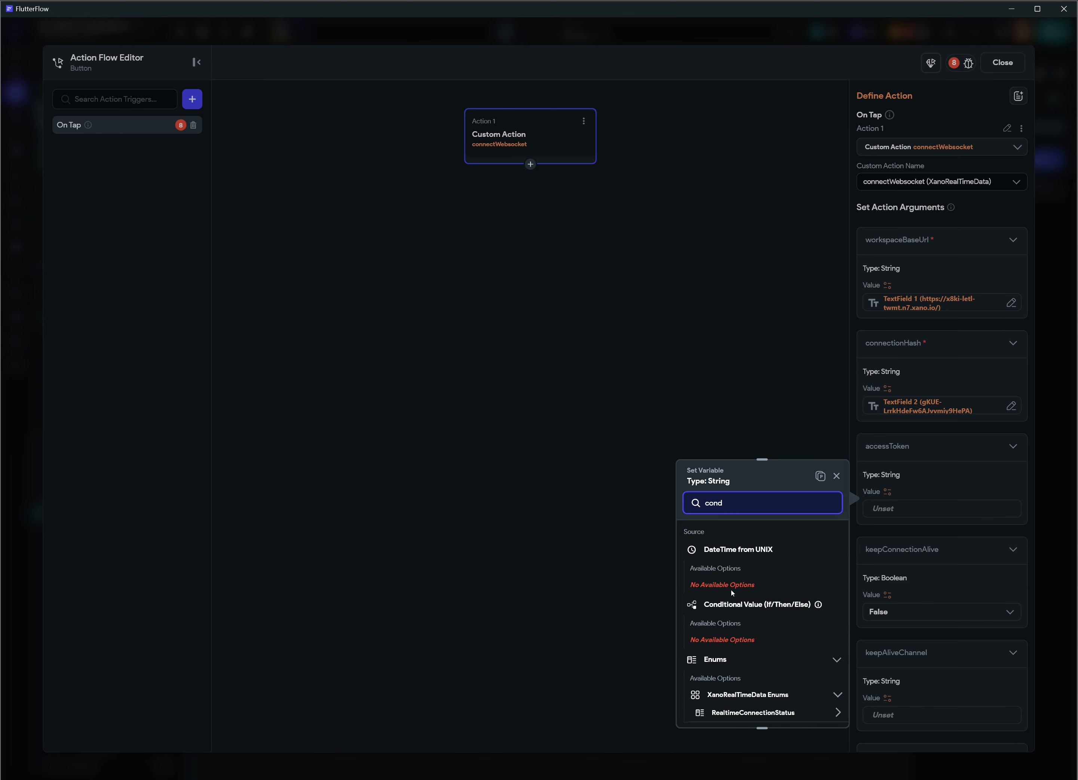
pyautogui.click(740, 604)
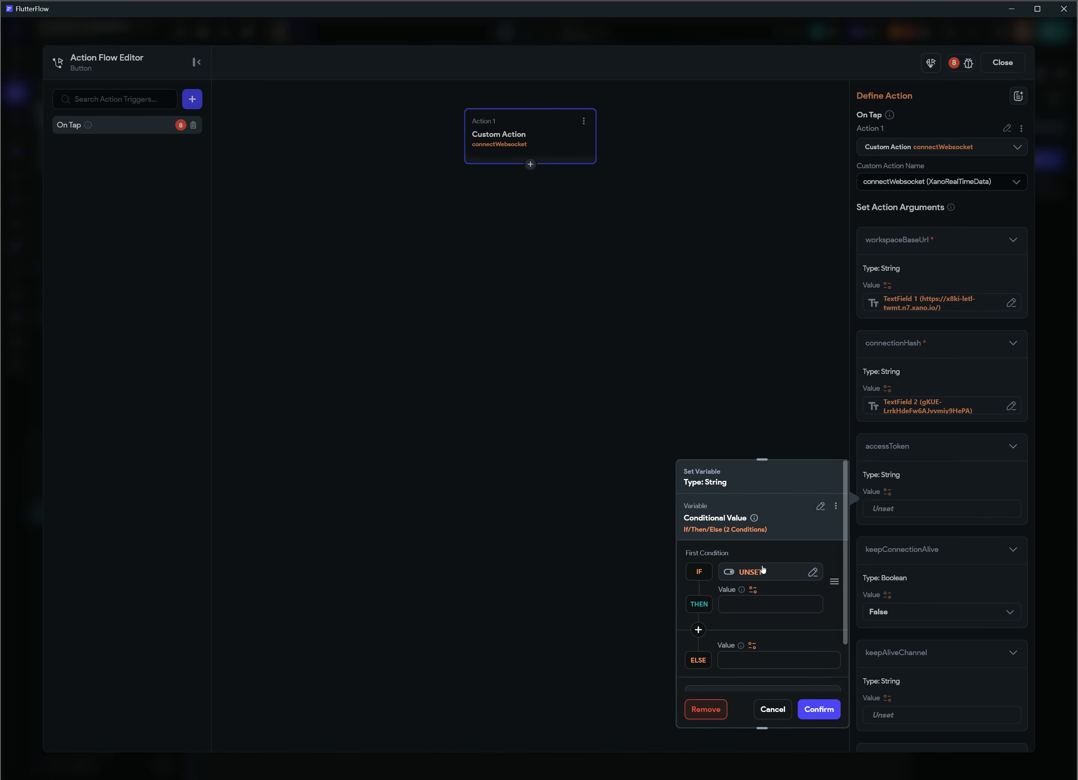
# Assign TextField 3's widget state to the IF part of the accessToken conditional and copy that variable.
pyautogui.click(752, 572)
pyautogui.write('text')
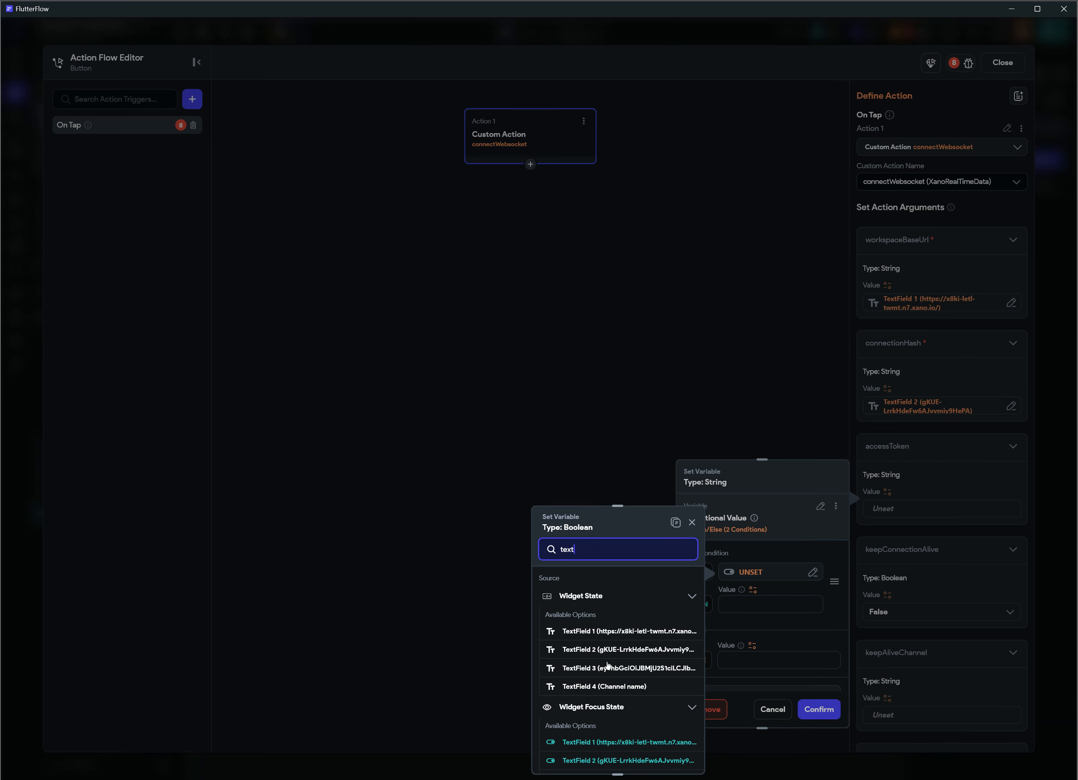
pyautogui.click(613, 667)
pyautogui.click(764, 572)
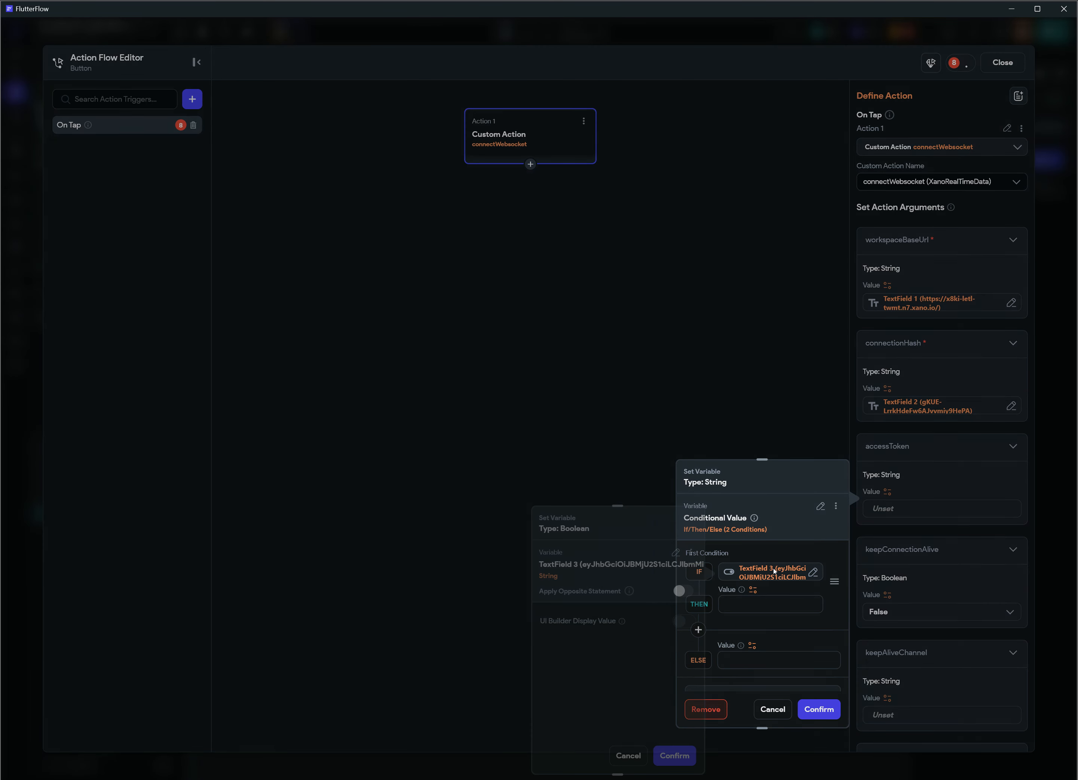
pyautogui.click(691, 553)
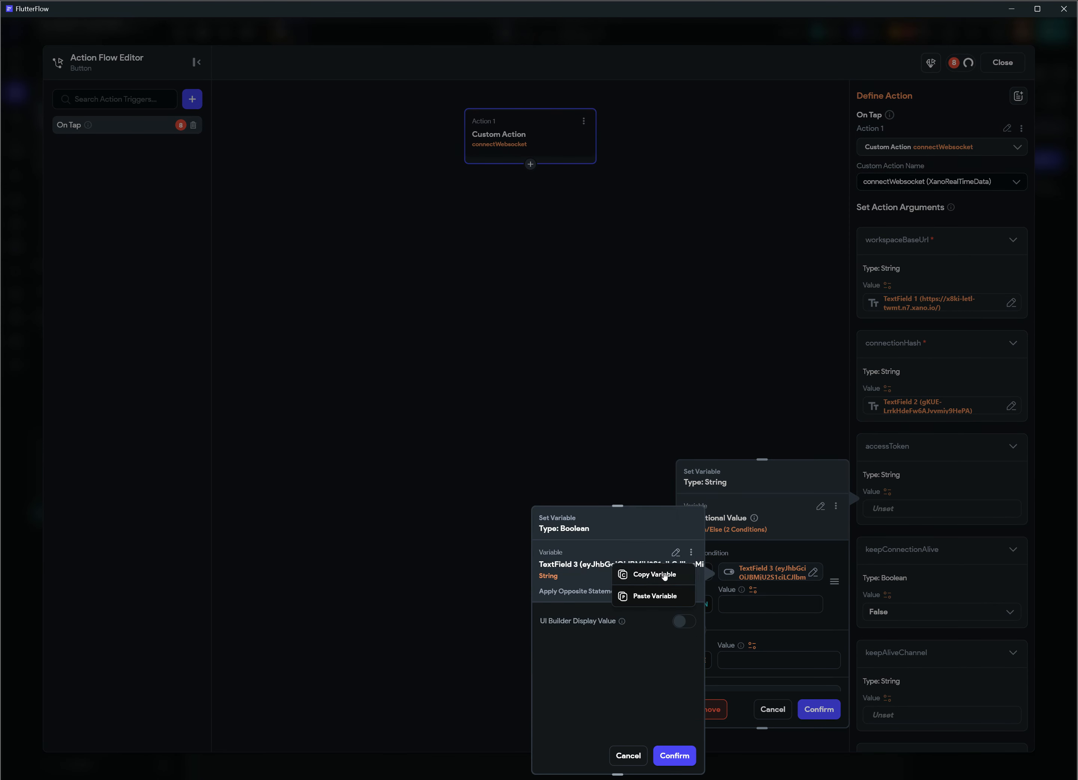
pyautogui.click(675, 574)
# Replace the IF variable of the accessToken conditional with a single condition.
pyautogui.click(749, 572)
pyautogui.click(676, 553)
pyautogui.click(581, 595)
pyautogui.click(587, 627)
pyautogui.click(587, 623)
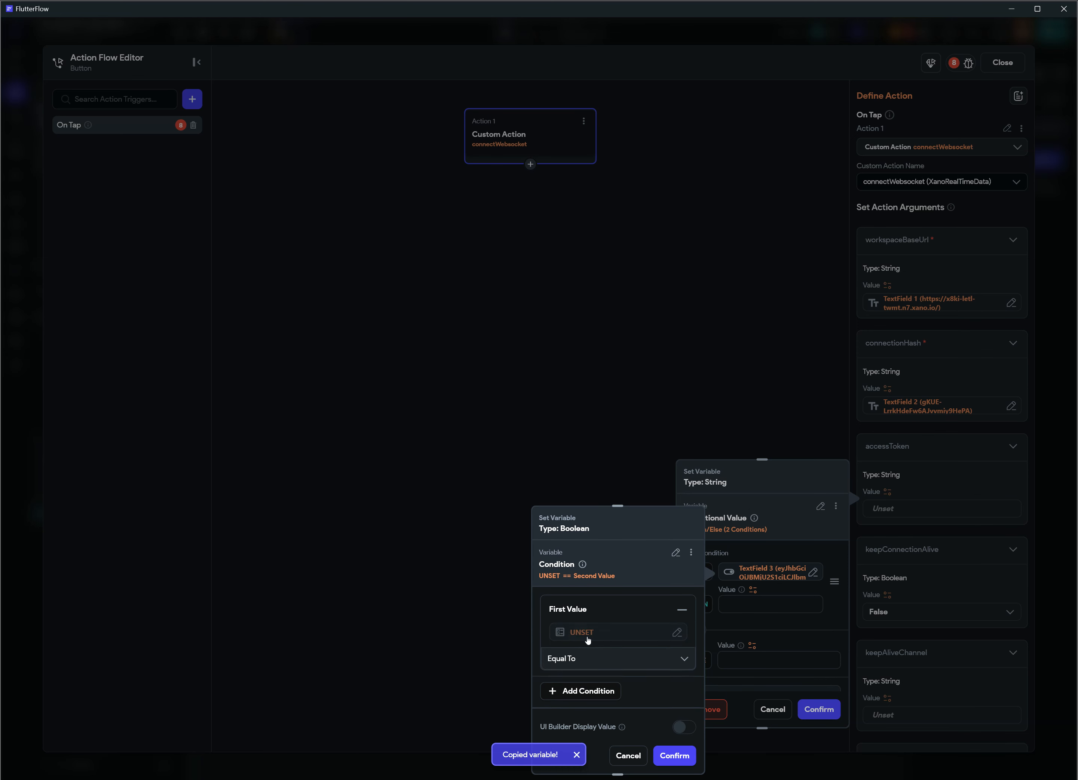
# Paste the copied TextField 3 variable as the condition's first value and set its operator to Is Set and Not Empty.
pyautogui.click(582, 633)
pyautogui.click(507, 523)
pyautogui.click(505, 755)
pyautogui.click(576, 679)
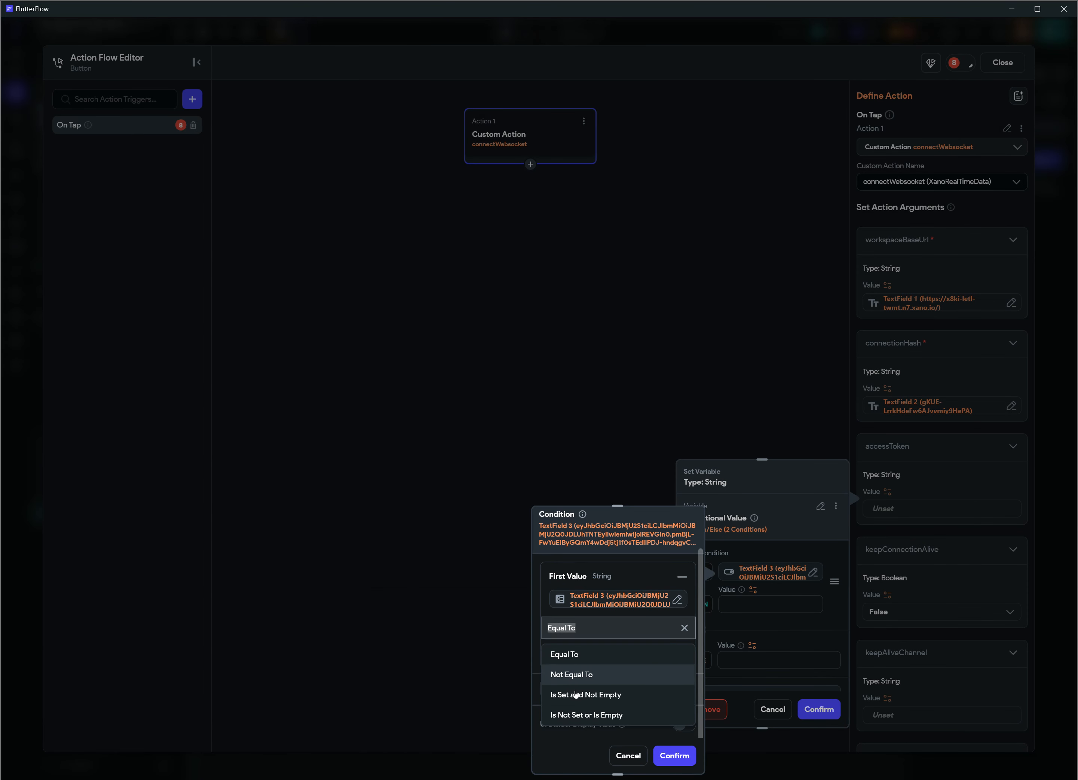
pyautogui.click(600, 702)
pyautogui.click(680, 763)
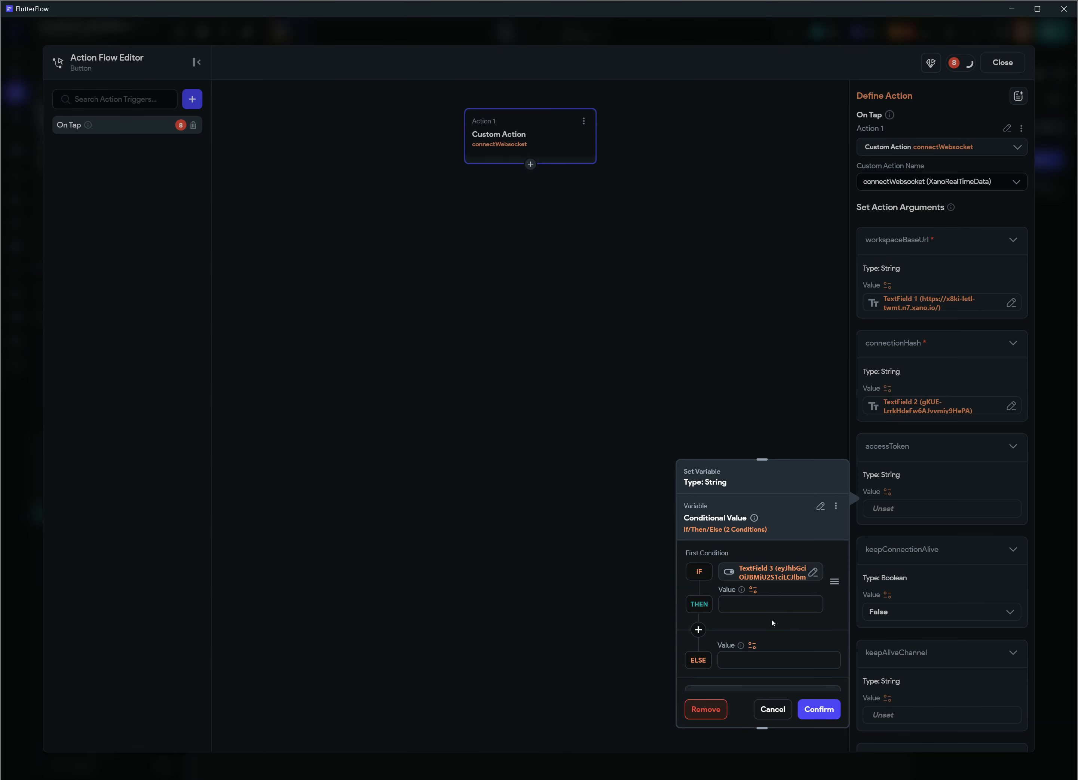
# Use the copied TextField 3 variable as the accessToken conditional's THEN value and Null as its ELSE value.
pyautogui.click(753, 594)
pyautogui.click(674, 520)
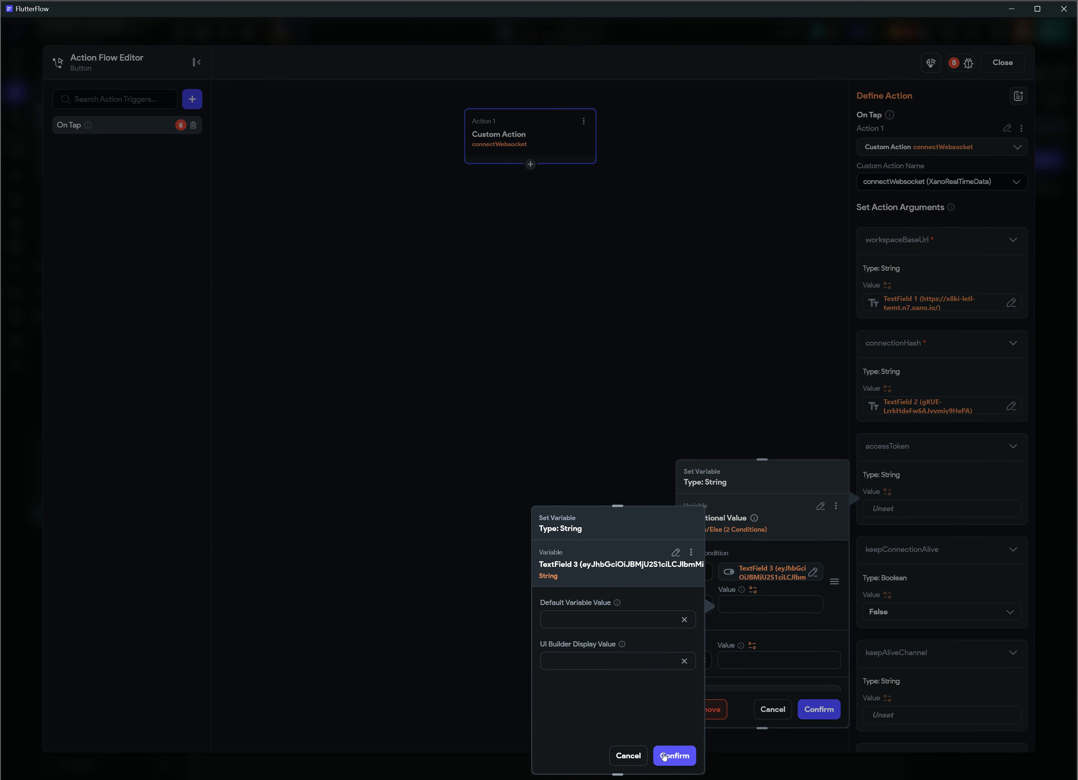
pyautogui.click(676, 756)
pyautogui.click(753, 647)
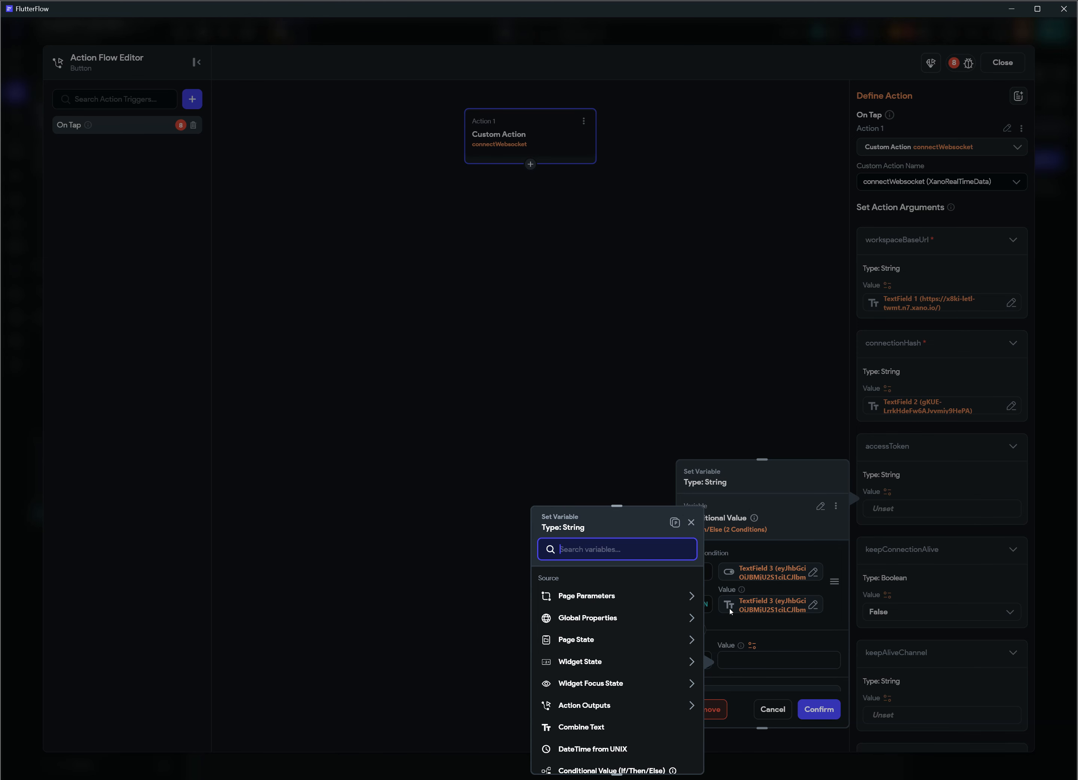
pyautogui.write('null')
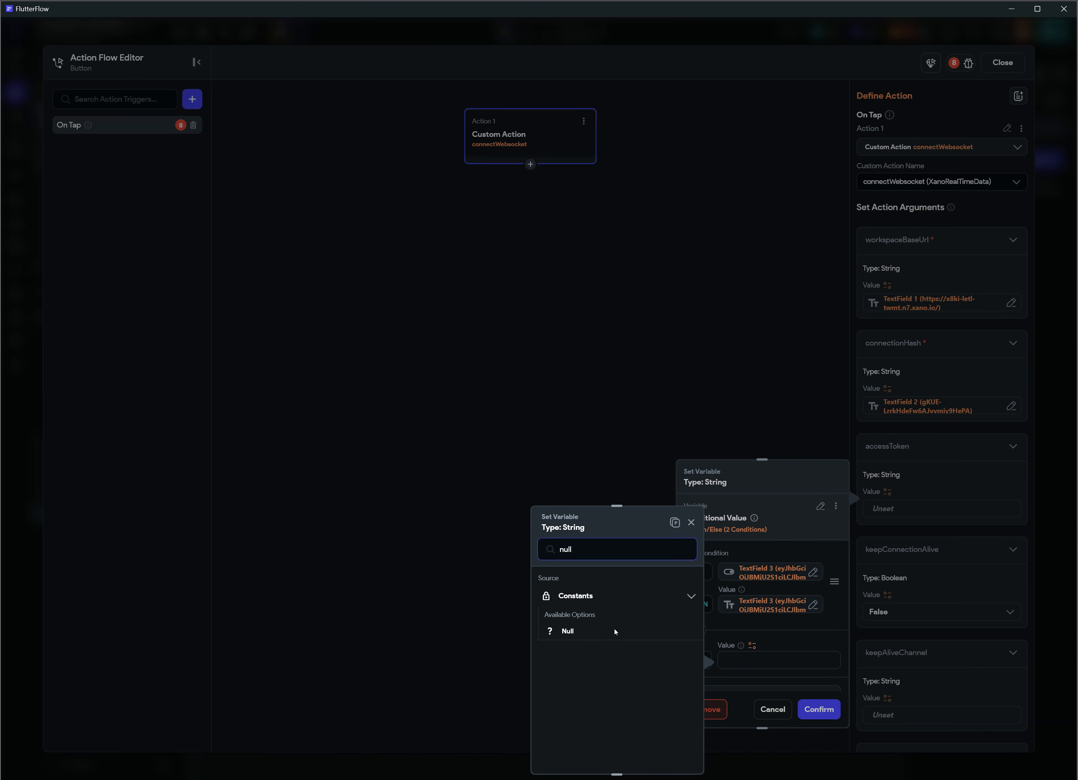
pyautogui.click(615, 631)
pyautogui.click(827, 708)
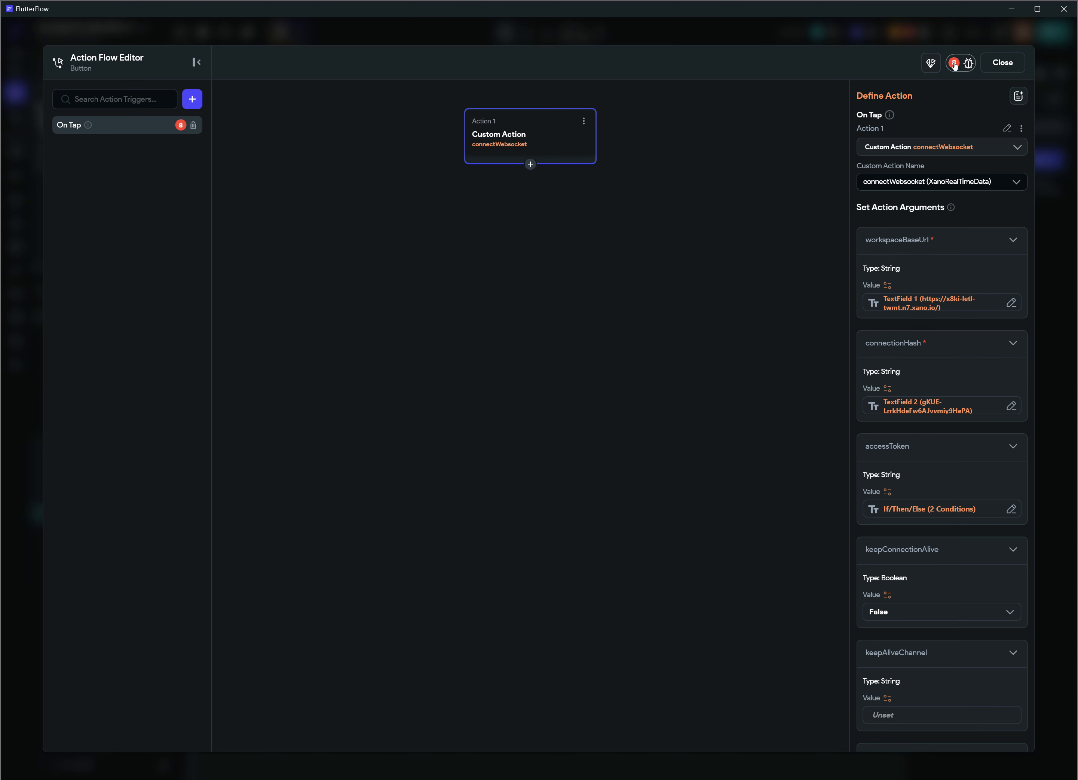
# Set the keepConnectionAlive argument to False and the keepAliveChannel argument to "-".
pyautogui.scroll(-1, 895, 512)
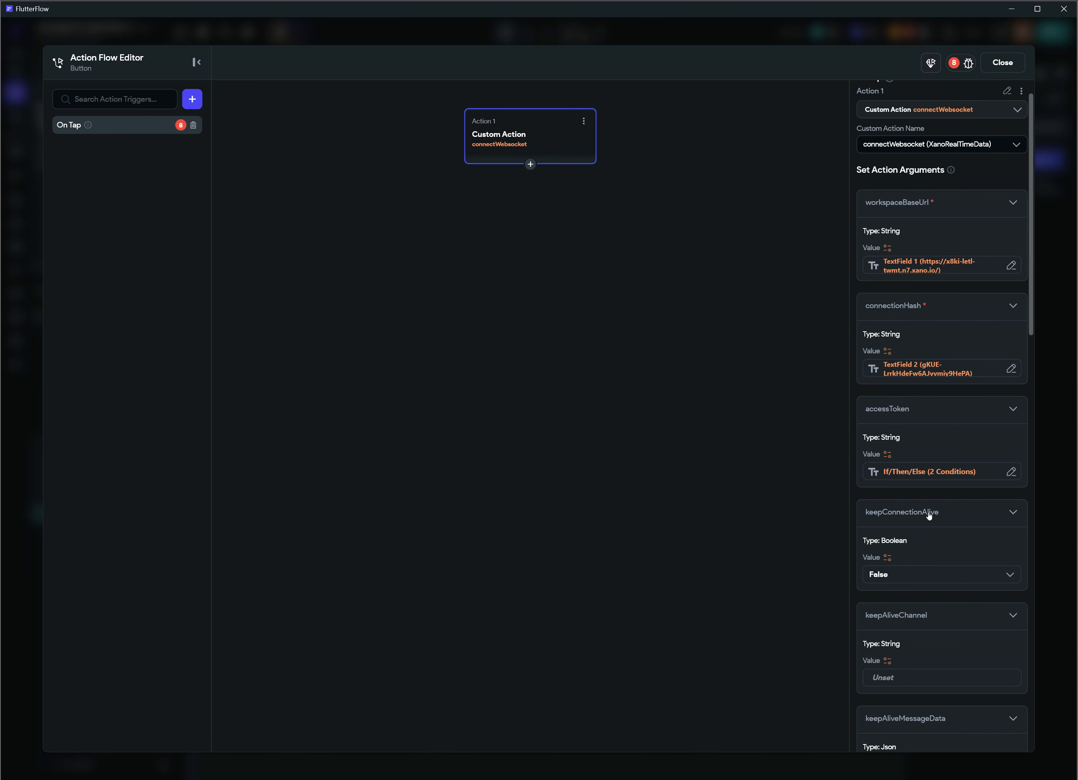
pyautogui.click(895, 576)
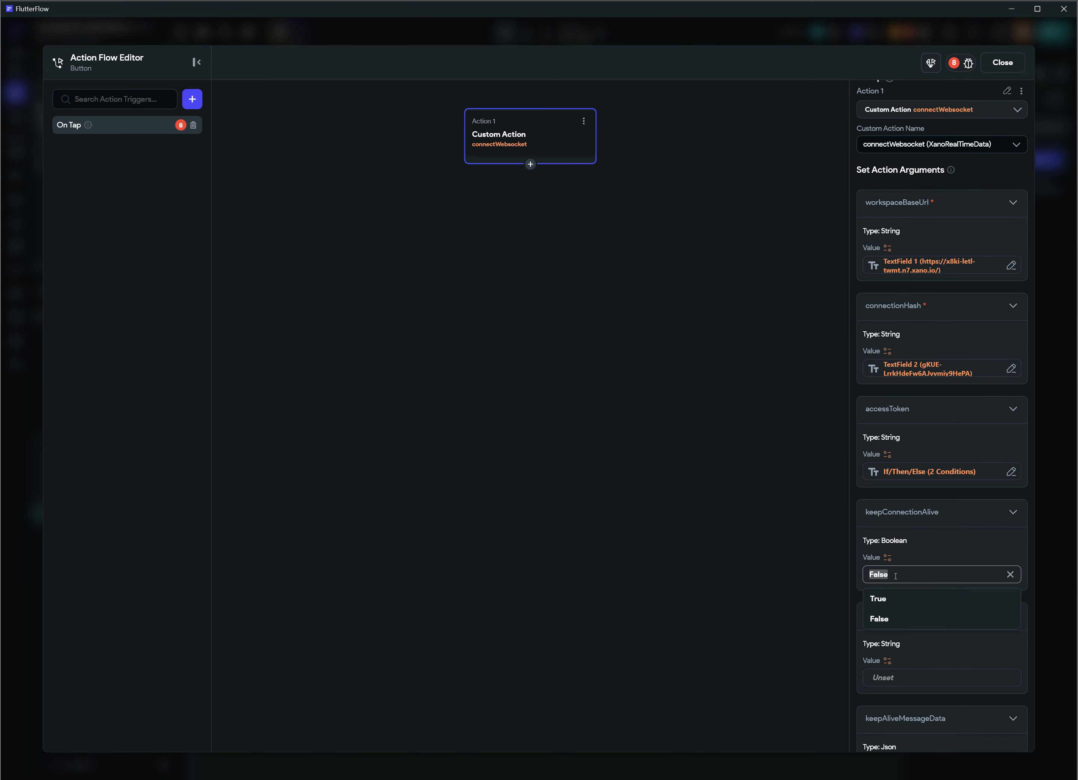
pyautogui.click(889, 620)
pyautogui.scroll(-1, 913, 600)
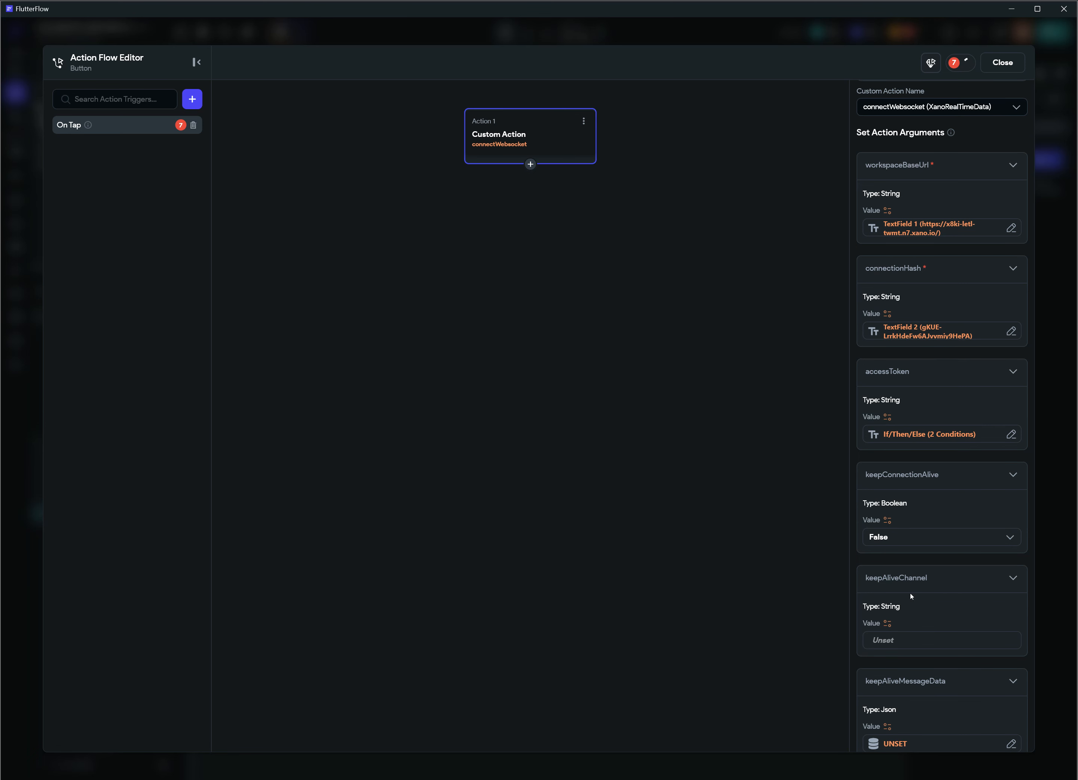
pyautogui.write('-')
pyautogui.scroll(-3, 833, 638)
pyautogui.scroll(-2, 923, 686)
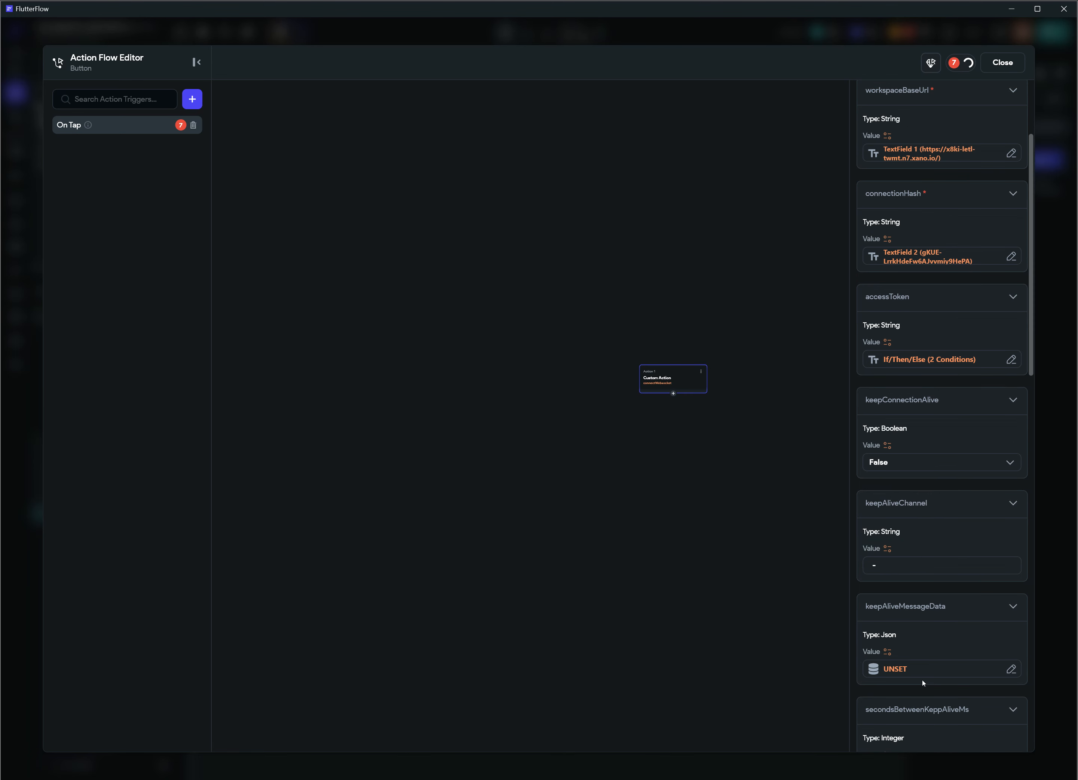
# Set the keepAliveMessageData argument to Null and the secondsBetweenKeppAliveMs argument to 0.
pyautogui.scroll(-2, 934, 569)
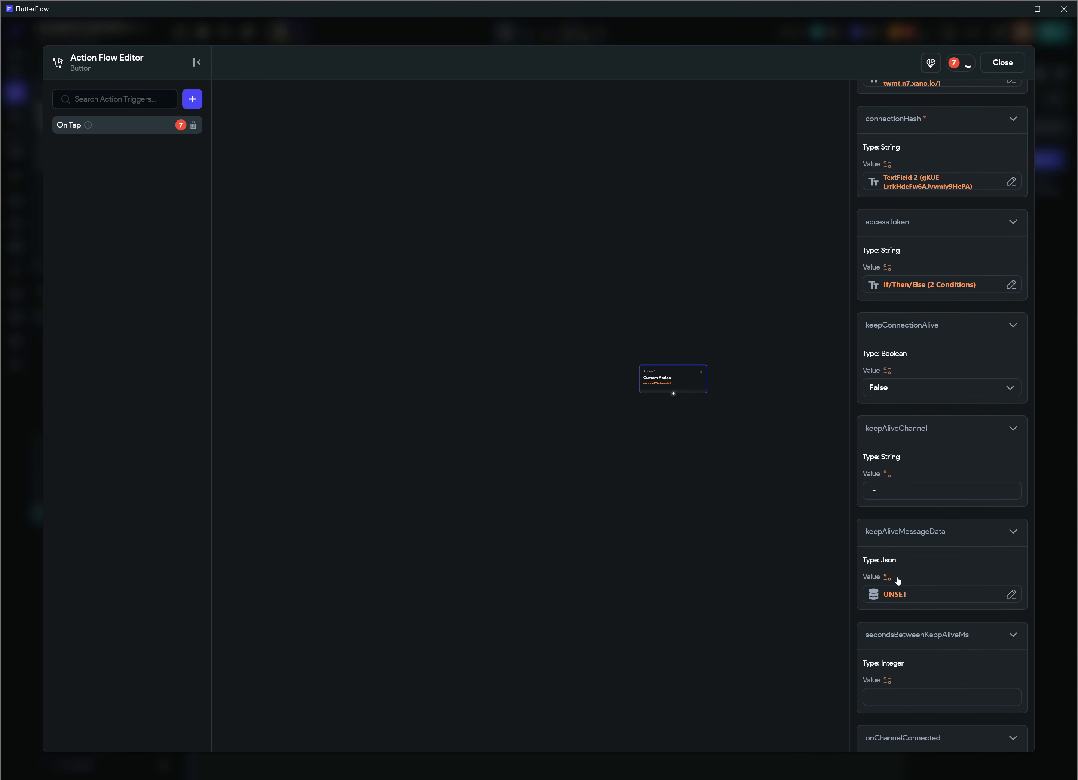
pyautogui.click(888, 577)
pyautogui.write('null')
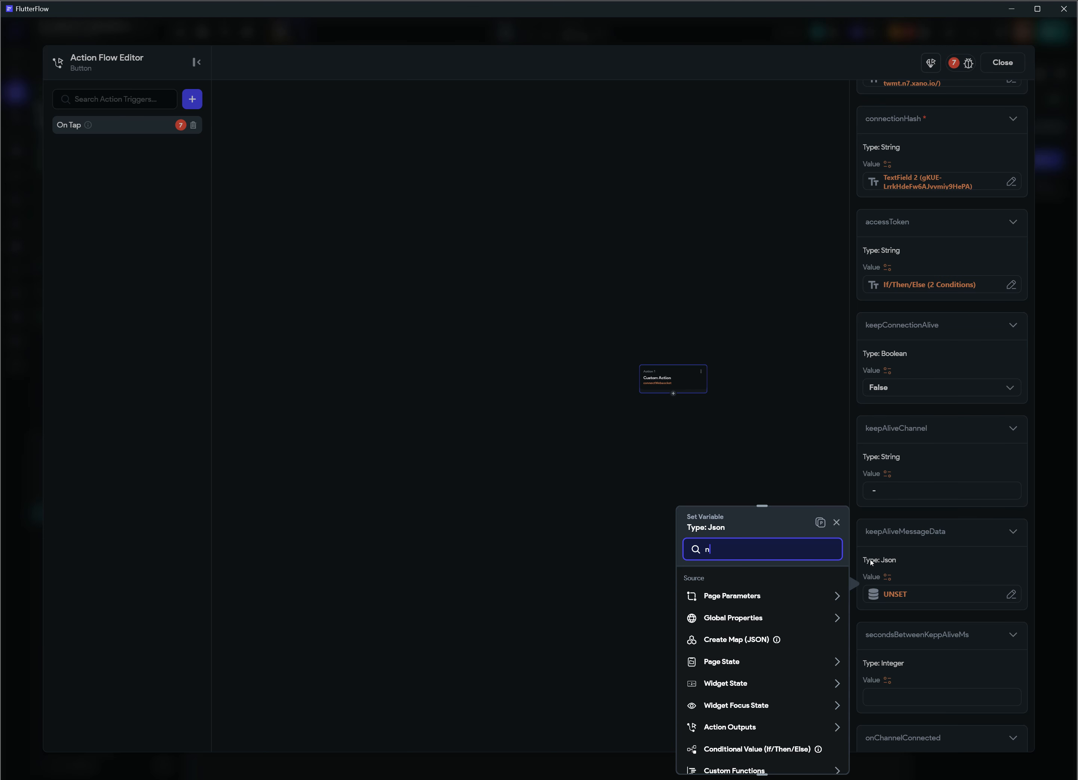
pyautogui.click(713, 631)
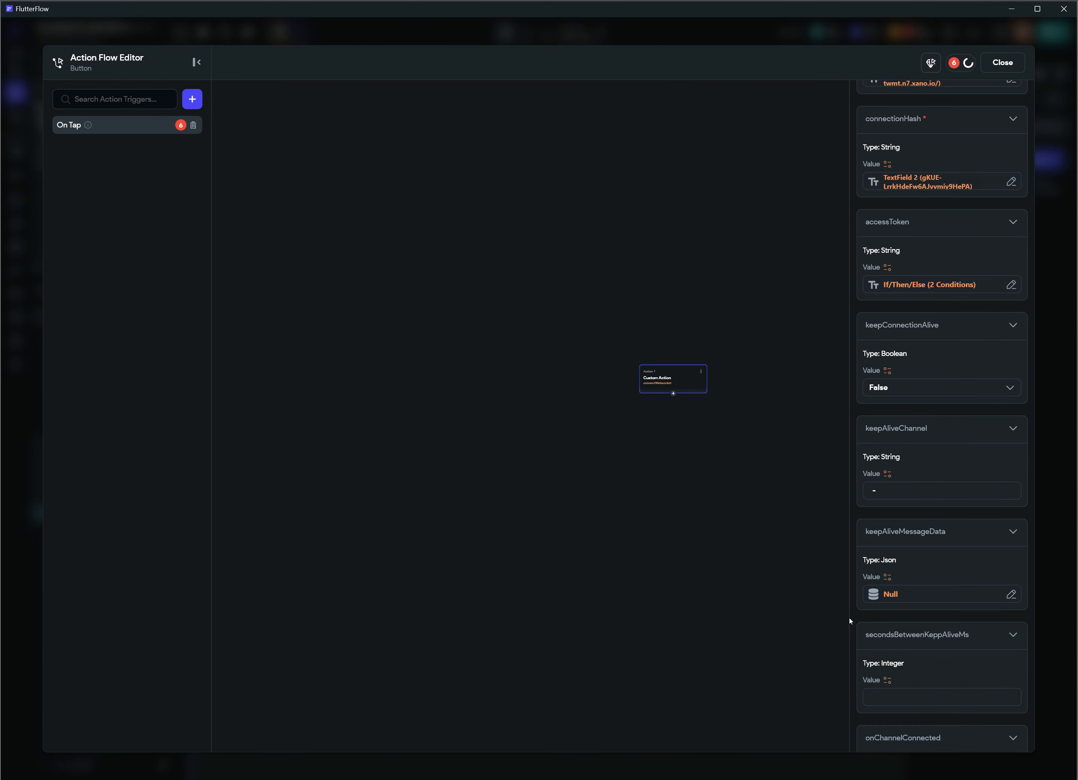
pyautogui.scroll(-2, 898, 609)
pyautogui.click(896, 623)
pyautogui.write('0')
# Set the retryOnFail and checkConnectionSporadically arguments to False.
pyautogui.scroll(-4, 911, 632)
pyautogui.scroll(-3, 913, 638)
pyautogui.click(903, 662)
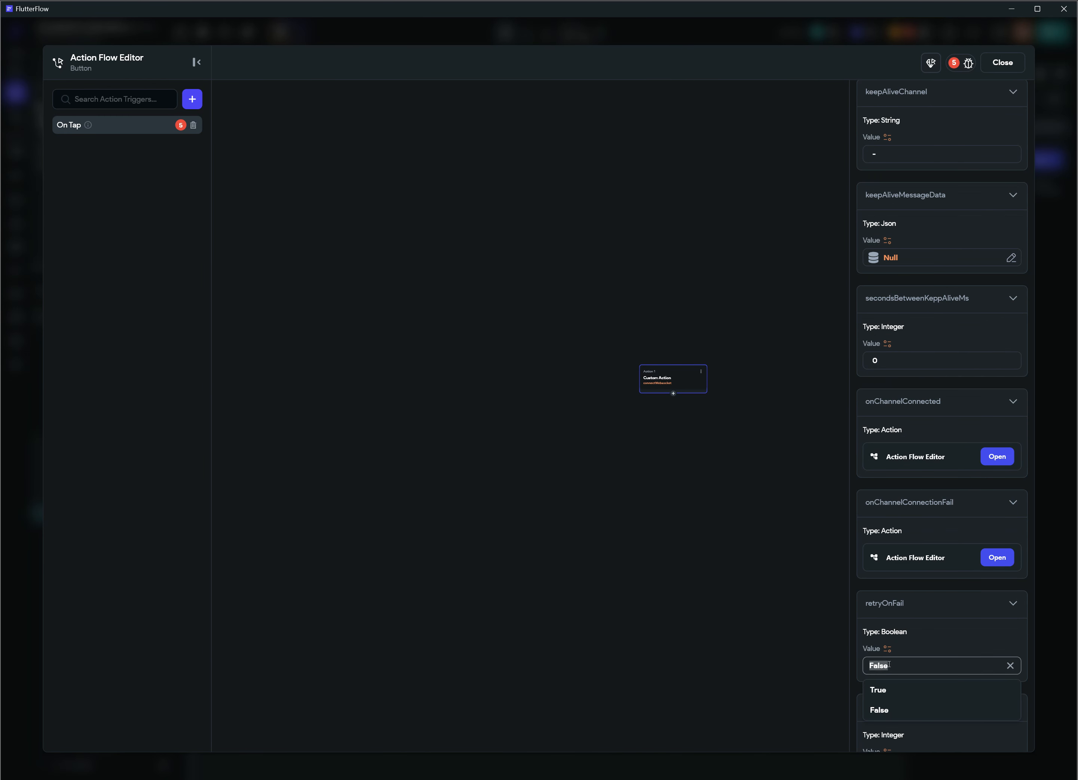
pyautogui.click(884, 709)
pyautogui.scroll(-2, 918, 674)
pyautogui.scroll(-4, 917, 674)
pyautogui.click(917, 660)
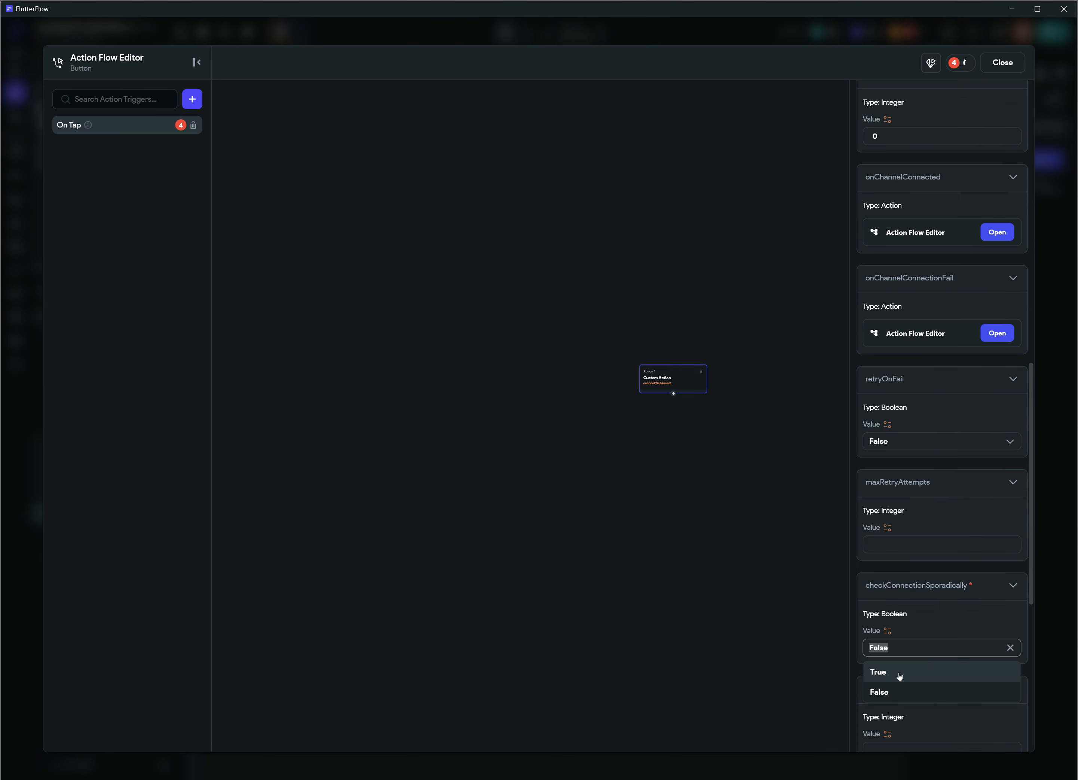
pyautogui.click(895, 691)
# Set the maxRetryAttempts and secondsBetweenChecks arguments to 0.
pyautogui.scroll(-4, 913, 663)
pyautogui.click(901, 363)
pyautogui.write('0')
pyautogui.click(896, 563)
pyautogui.write('0')
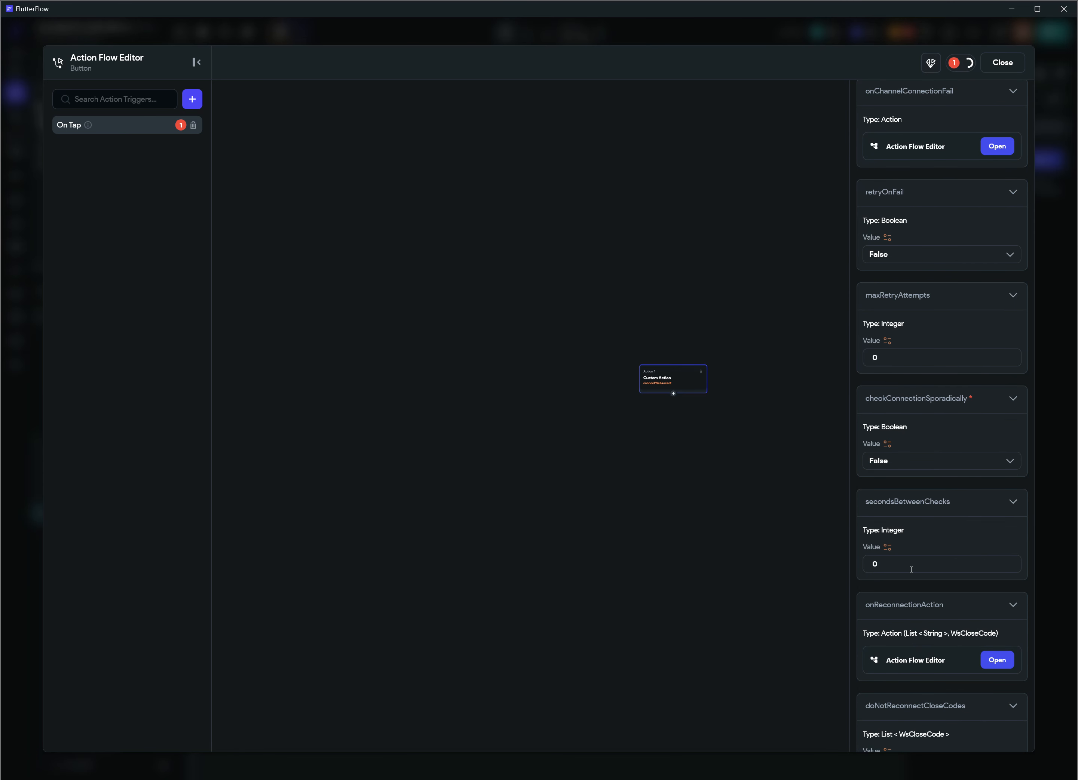
# Assign WsCloseCode Values to the doNotReconnectCloseCodes argument with the No Further Changes option.
pyautogui.scroll(-3, 913, 576)
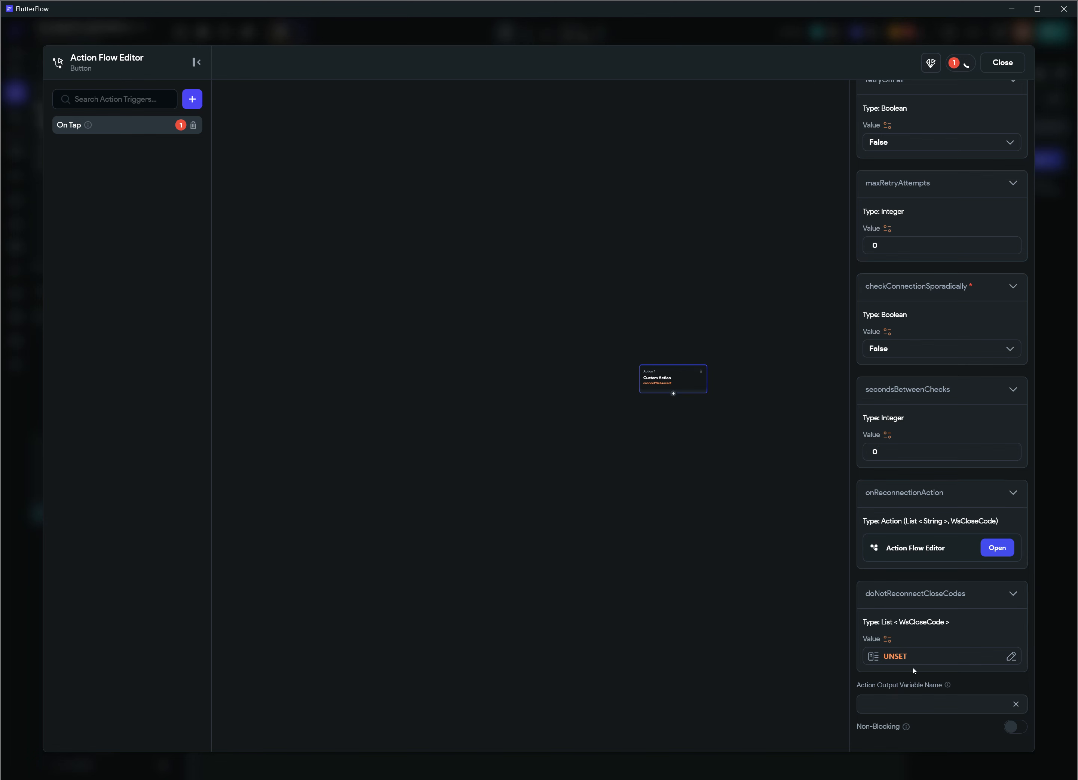
pyautogui.scroll(-1, 912, 667)
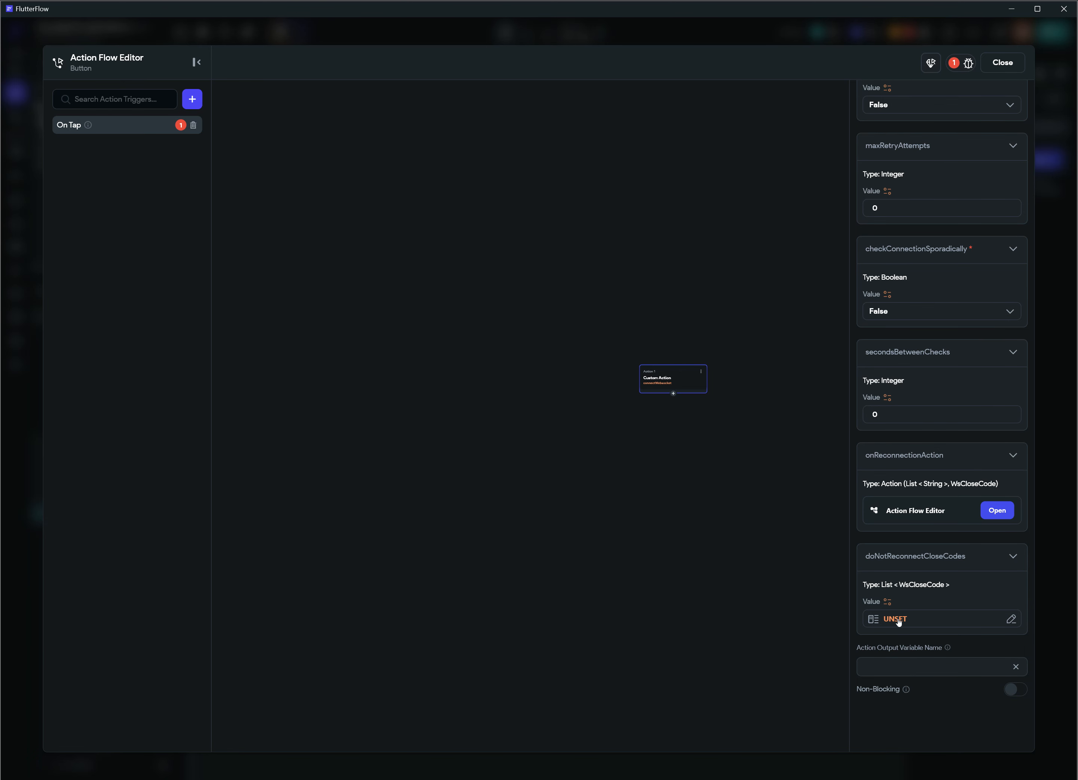
pyautogui.click(899, 621)
pyautogui.click(791, 631)
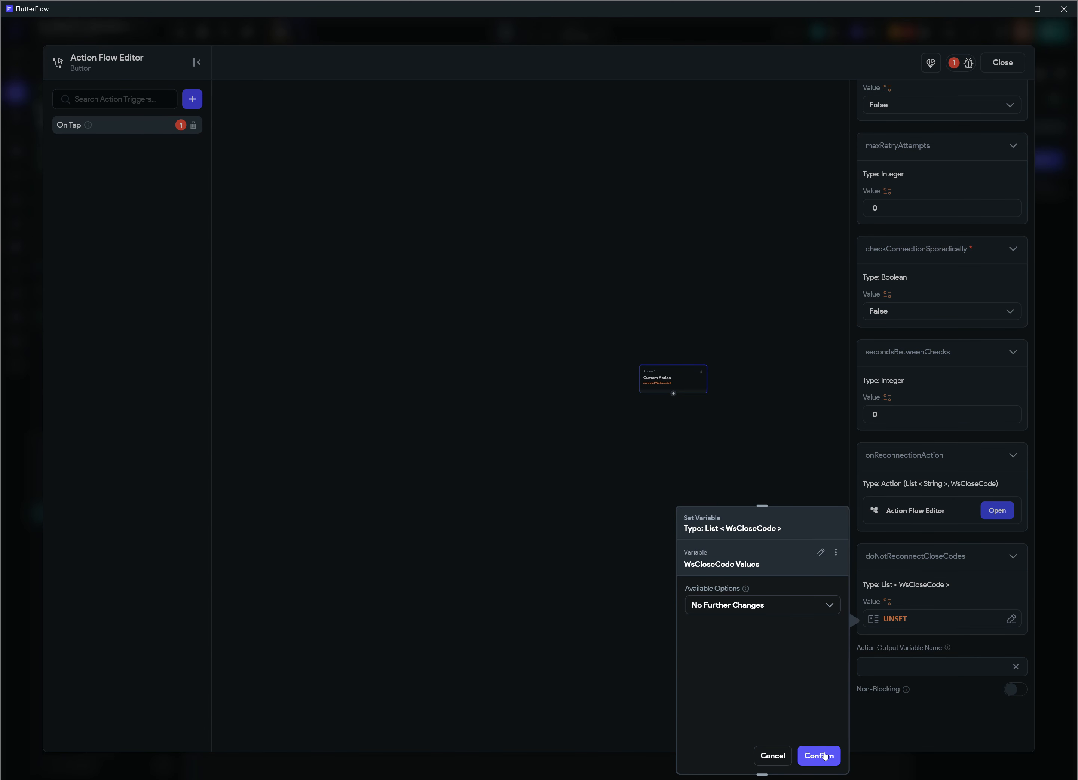
pyautogui.click(820, 755)
# Name the connectWebsocket action's output variable "connected" and copy that name.
pyautogui.scroll(15, 936, 548)
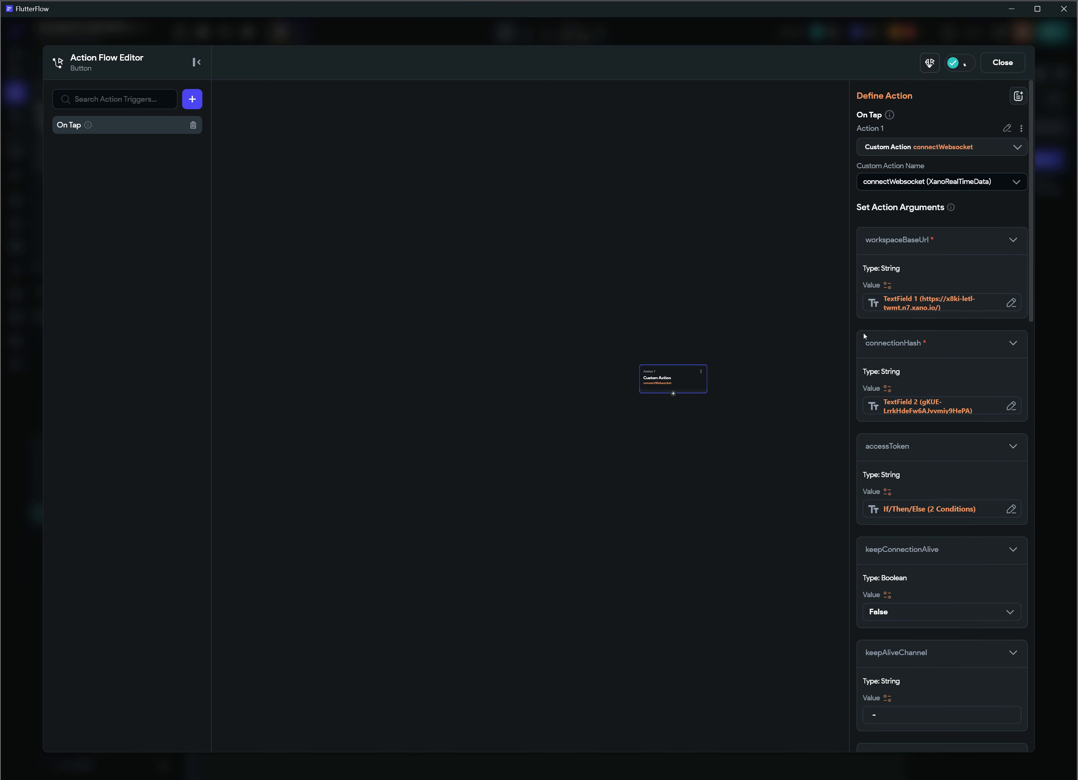
pyautogui.scroll(-1, 860, 552)
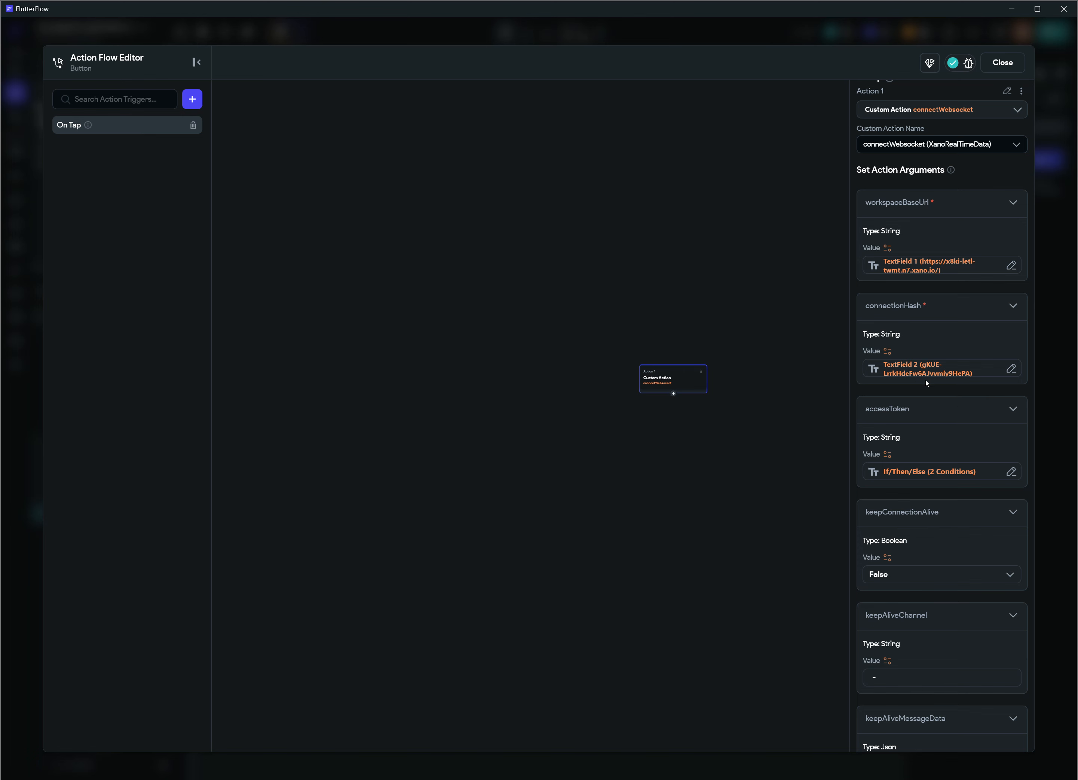
pyautogui.scroll(-20, 942, 442)
pyautogui.scroll(-5, 936, 430)
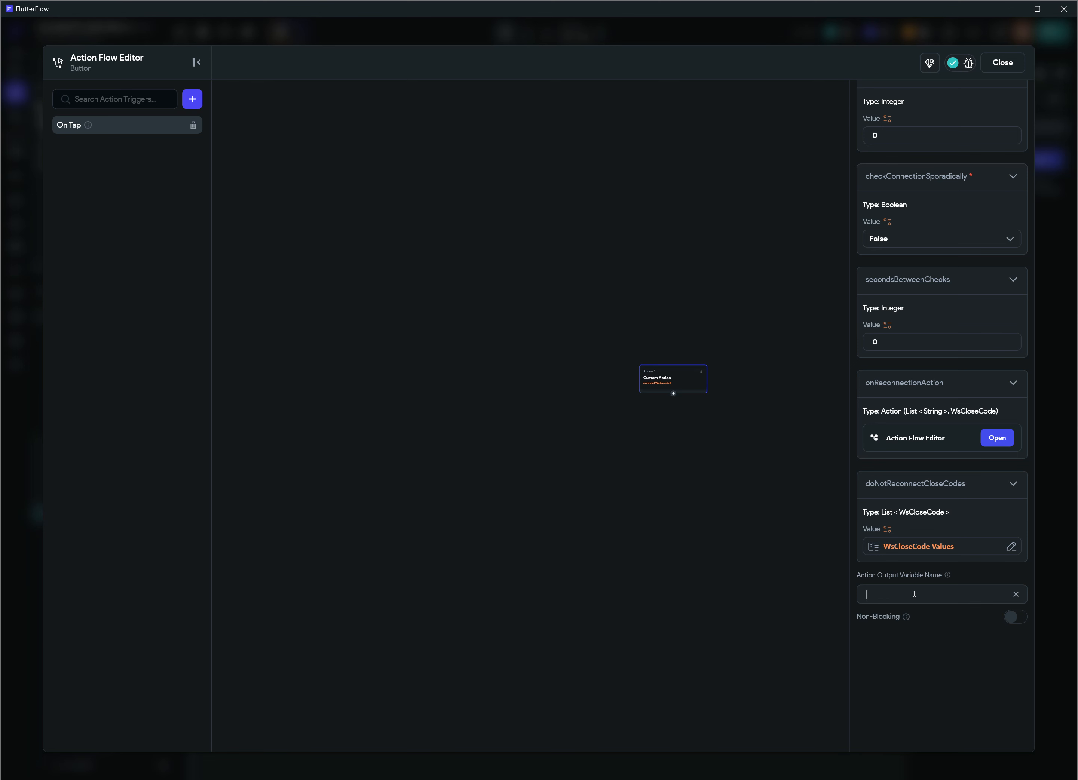
pyautogui.write('connected')
pyautogui.moveTo(914, 594); pyautogui.dragTo(823, 602)
pyautogui.hotkey('ctrl', 'c')
pyautogui.click(935, 632)
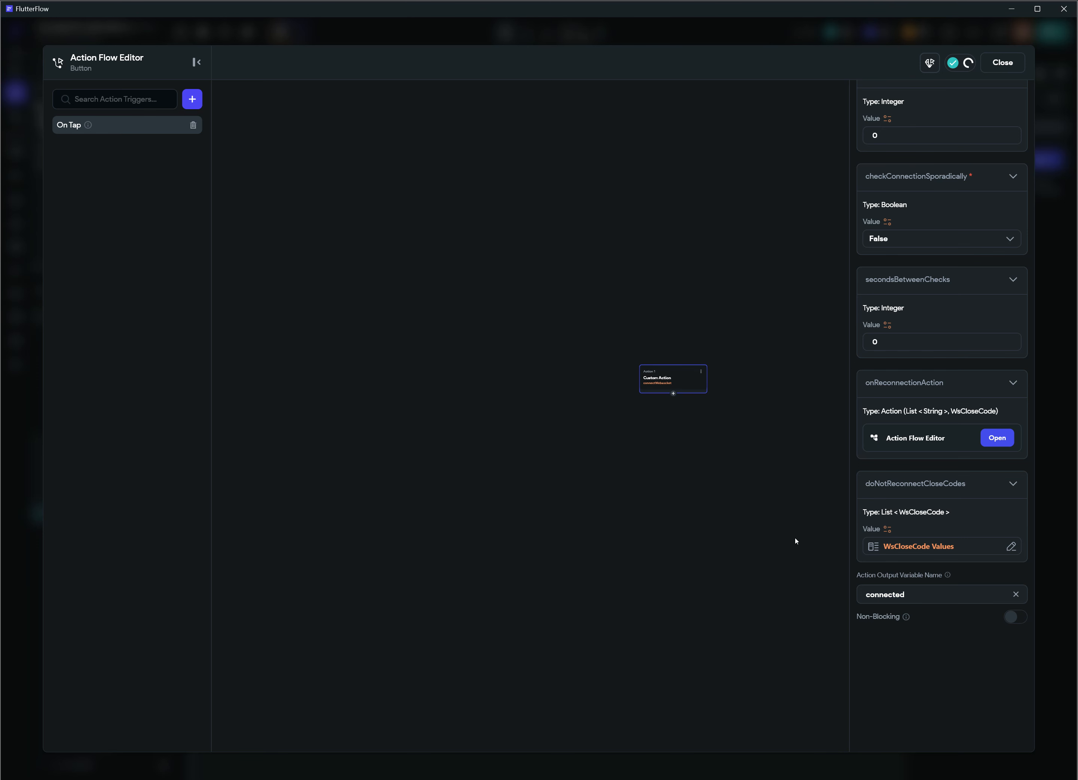
# Add a conditional after the connectWebsocket action that uses the connected action output as its condition.
pyautogui.click(673, 394)
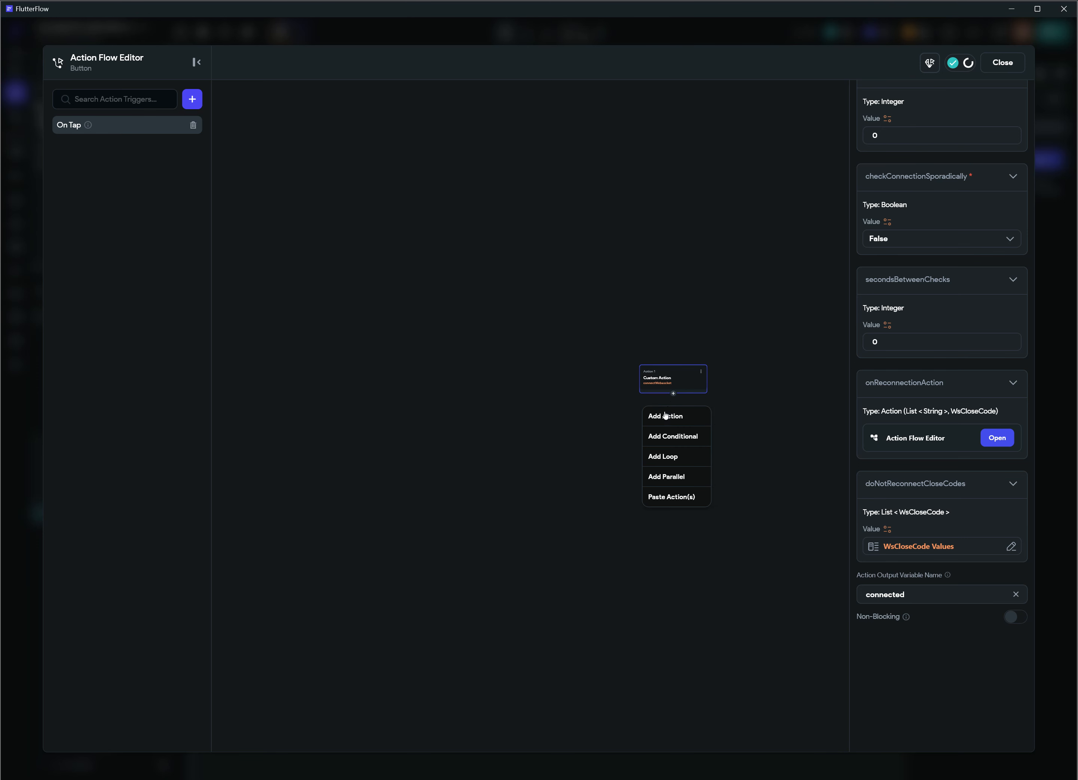
pyautogui.click(667, 437)
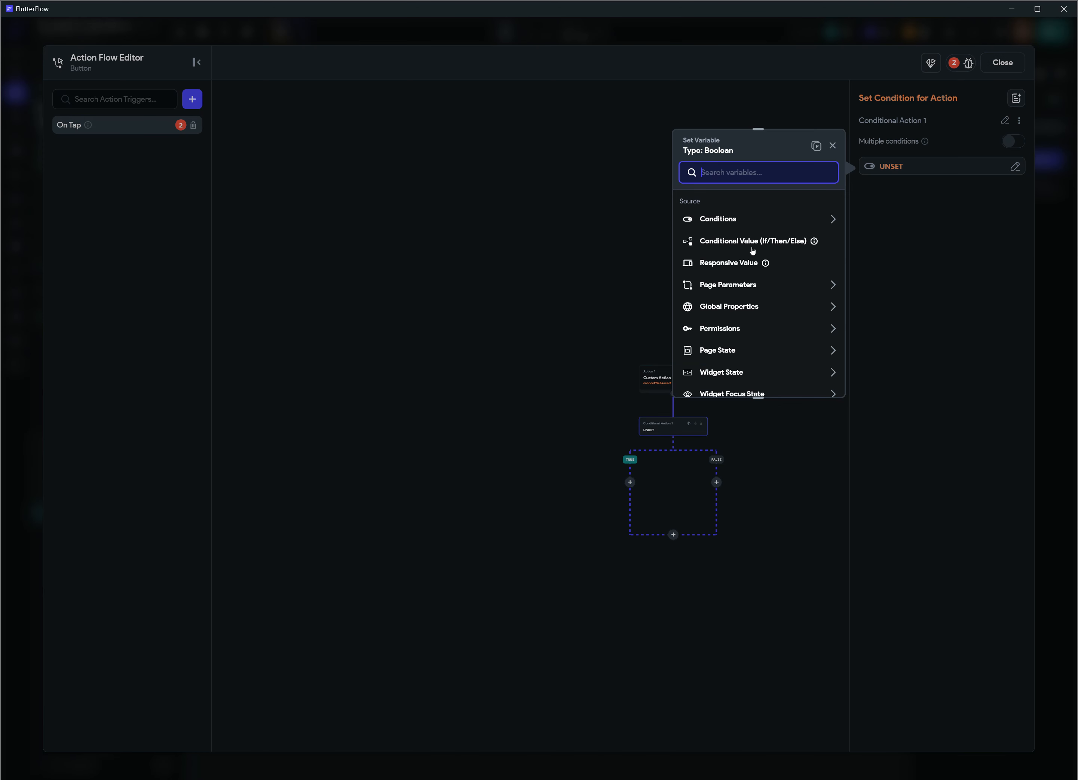
pyautogui.hotkey('ctrl', 'v')
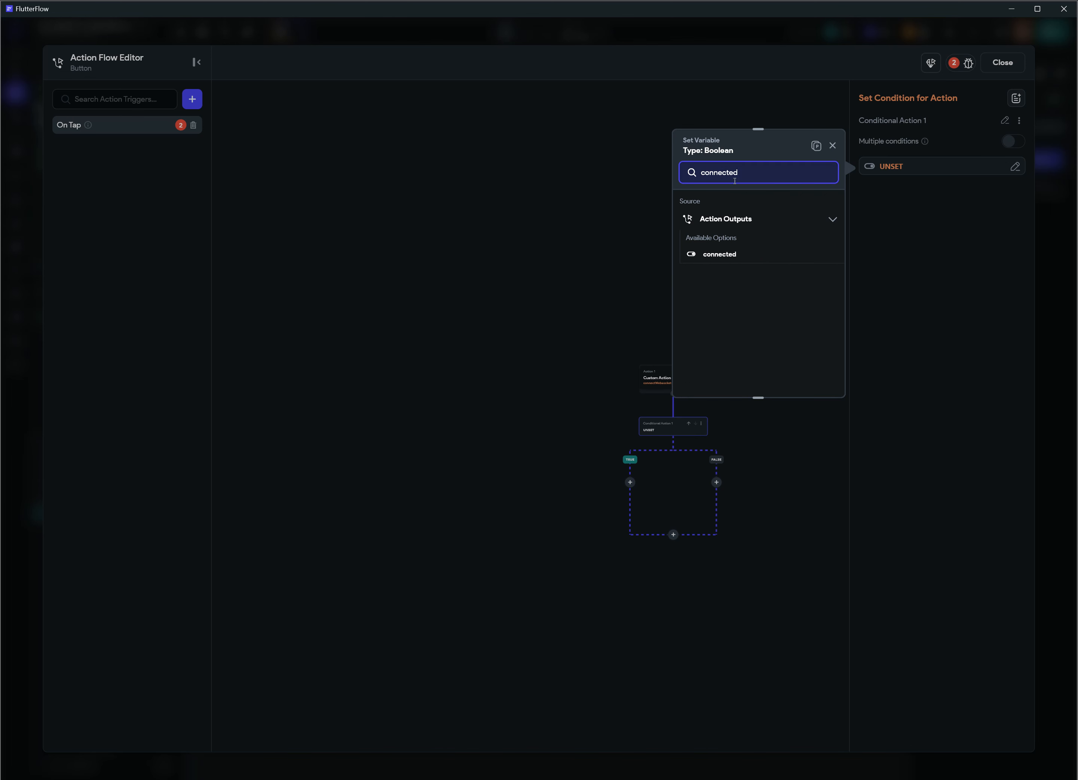
pyautogui.click(724, 255)
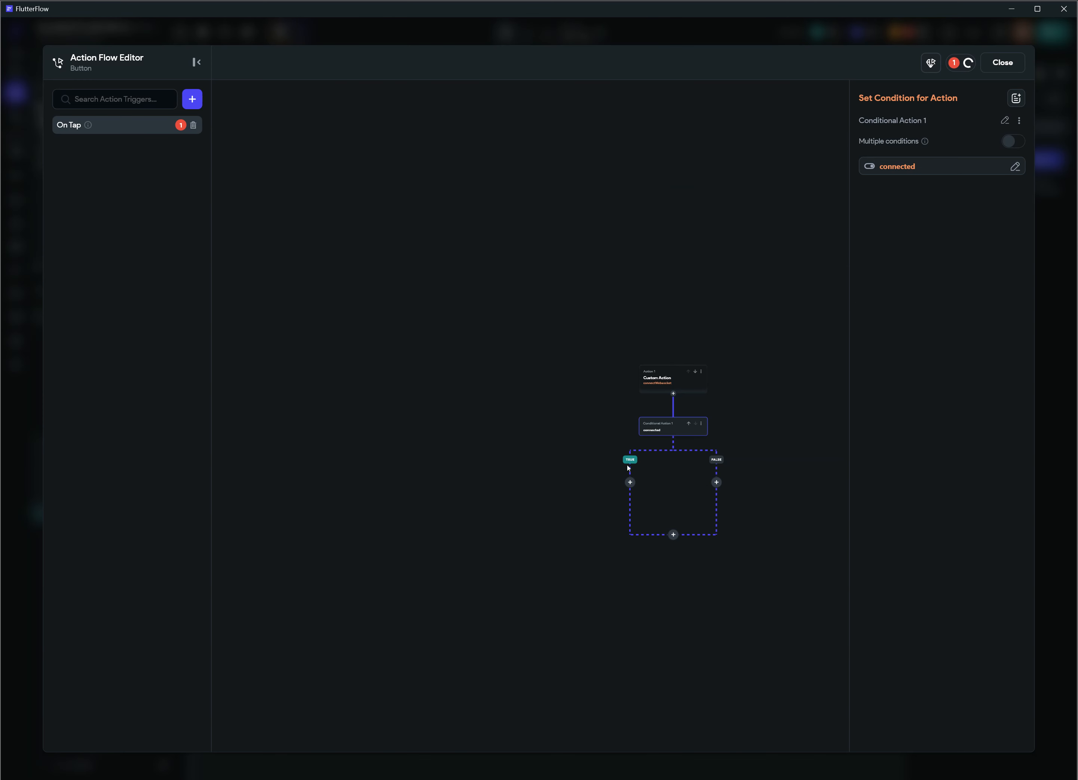
# Add a Show Snack Bar action with the message "Connected!" to the TRUE branch.
pyautogui.click(630, 483)
pyautogui.click(627, 514)
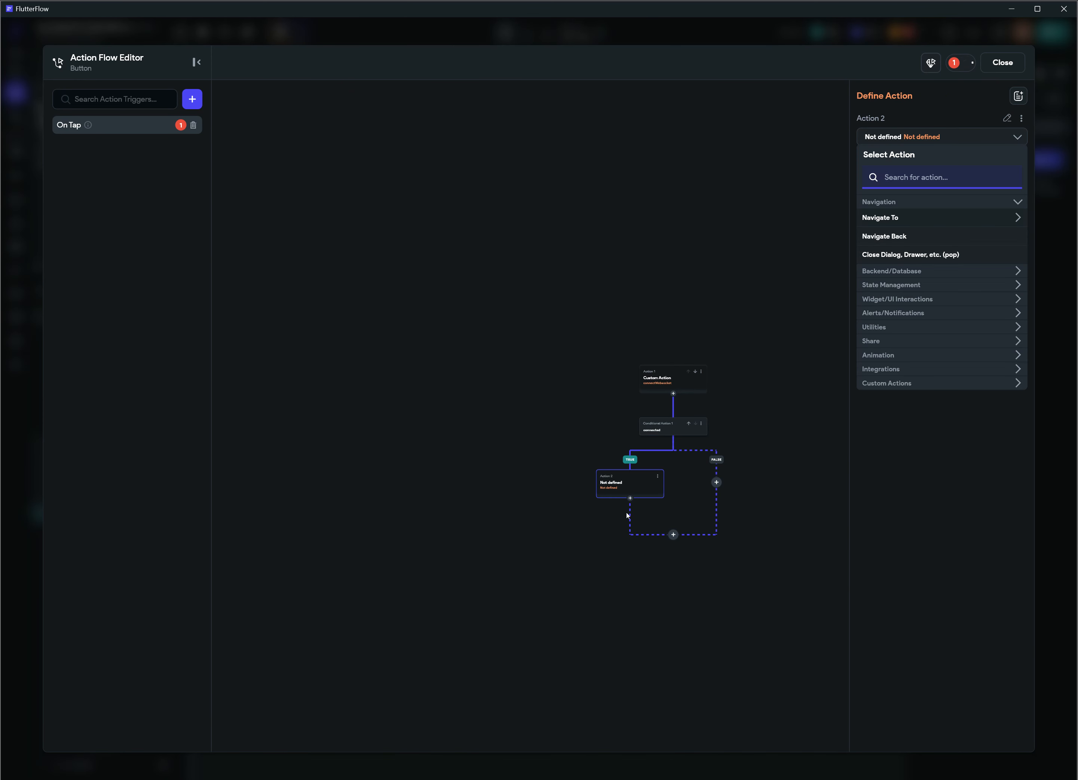
pyautogui.write('snack')
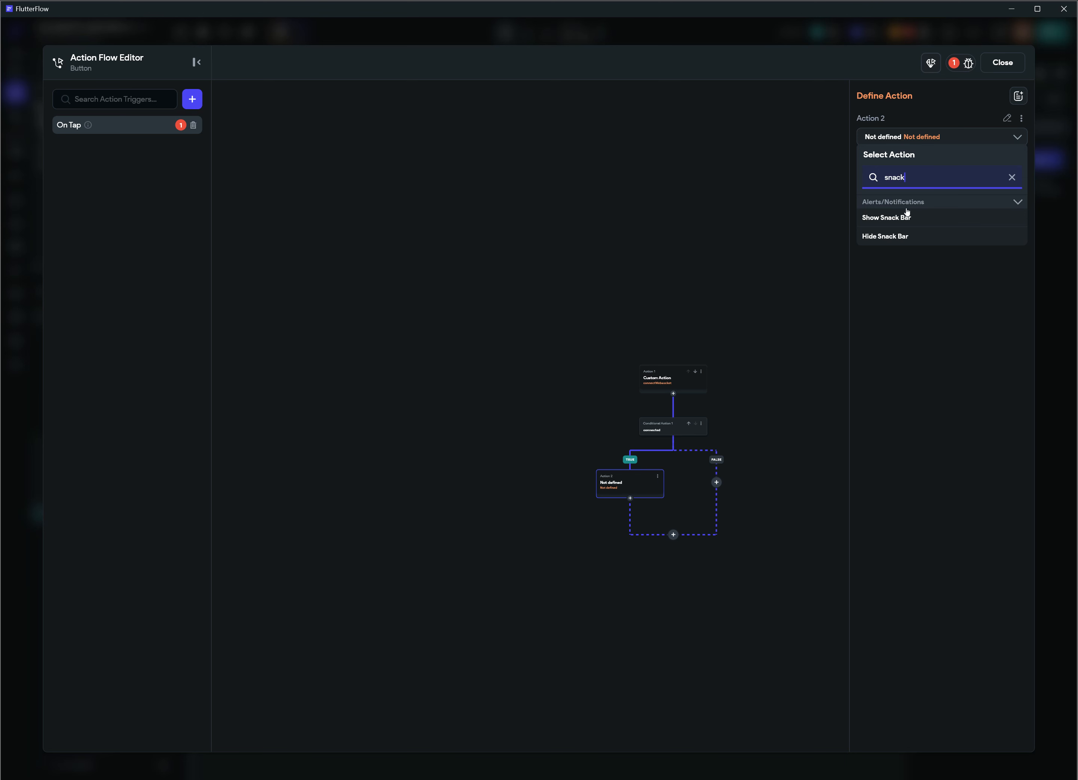
pyautogui.click(907, 215)
pyautogui.click(899, 214)
pyautogui.write('Connected!')
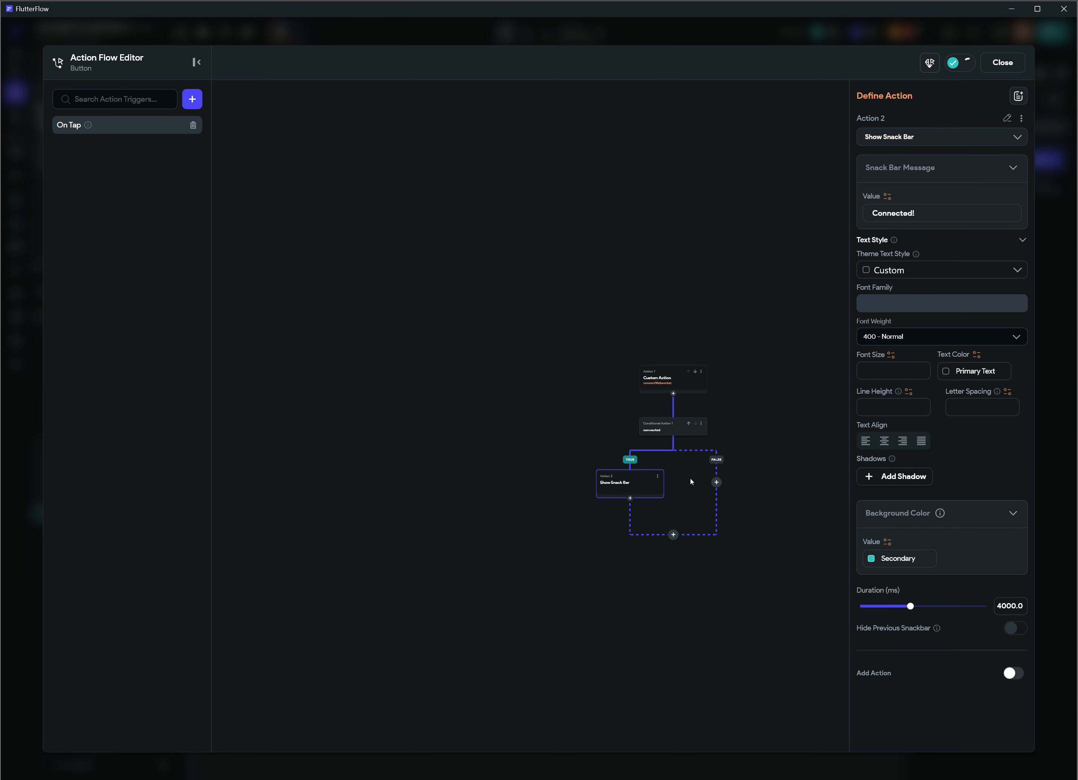
# Add a Show Snack Bar action with the message "Not connected" to the FALSE branch.
pyautogui.click(716, 482)
pyautogui.click(713, 510)
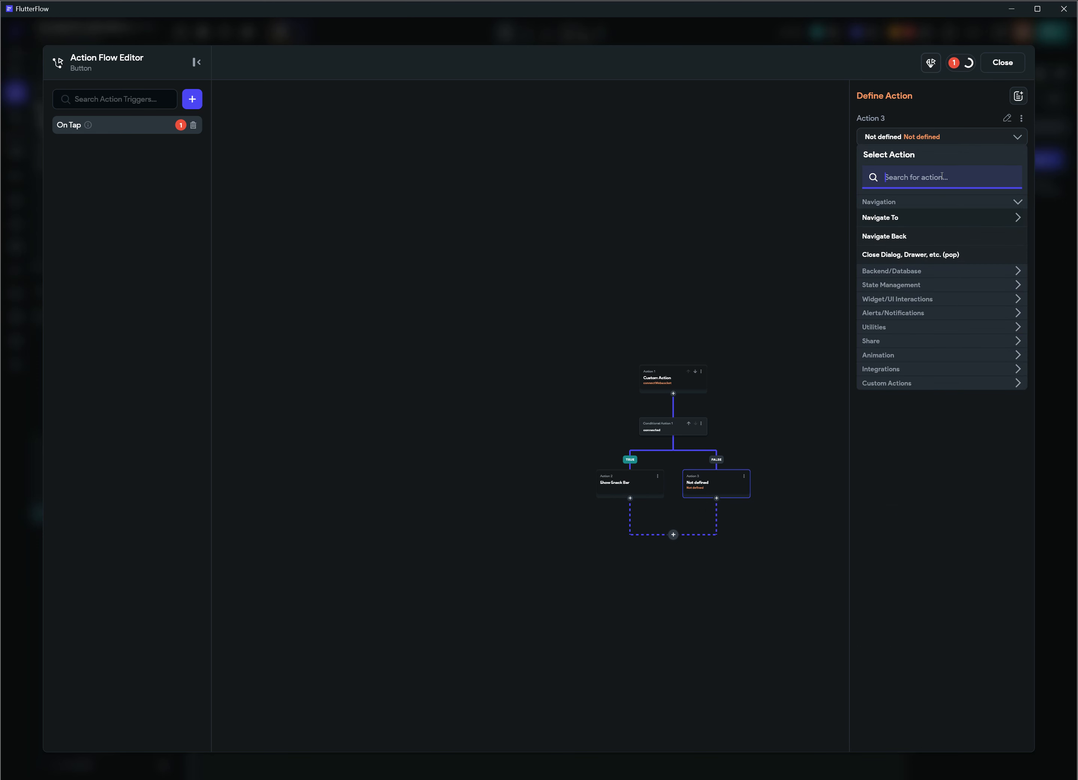
pyautogui.write('snack')
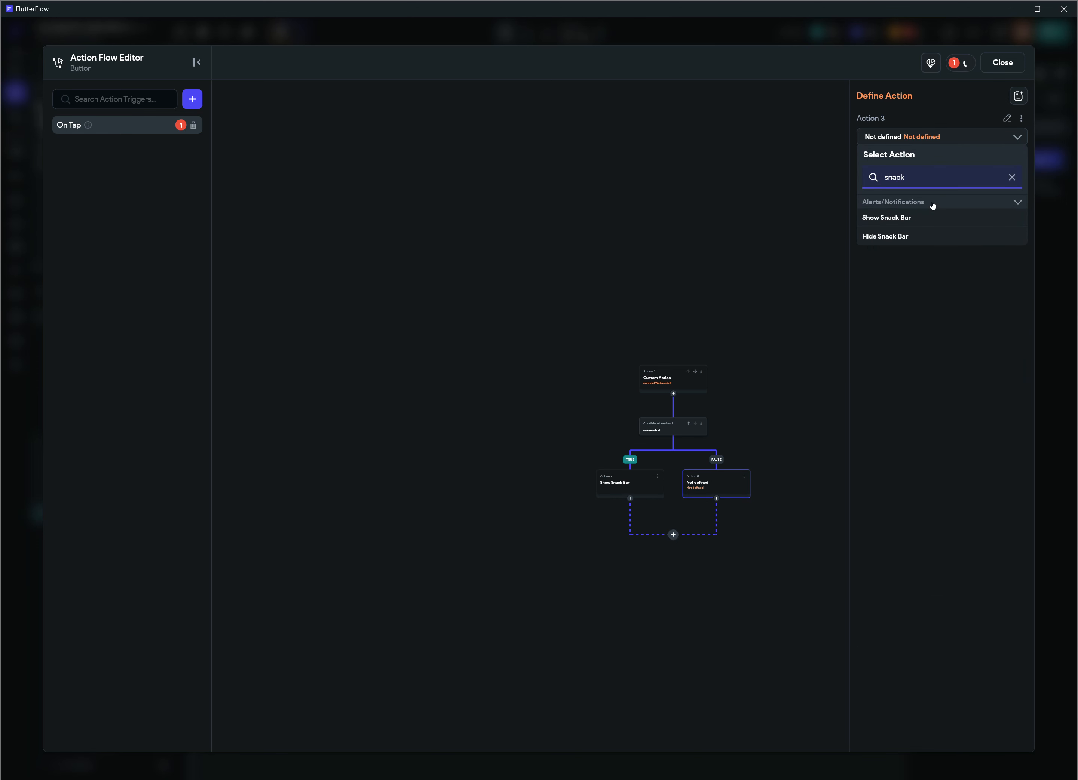
pyautogui.click(906, 219)
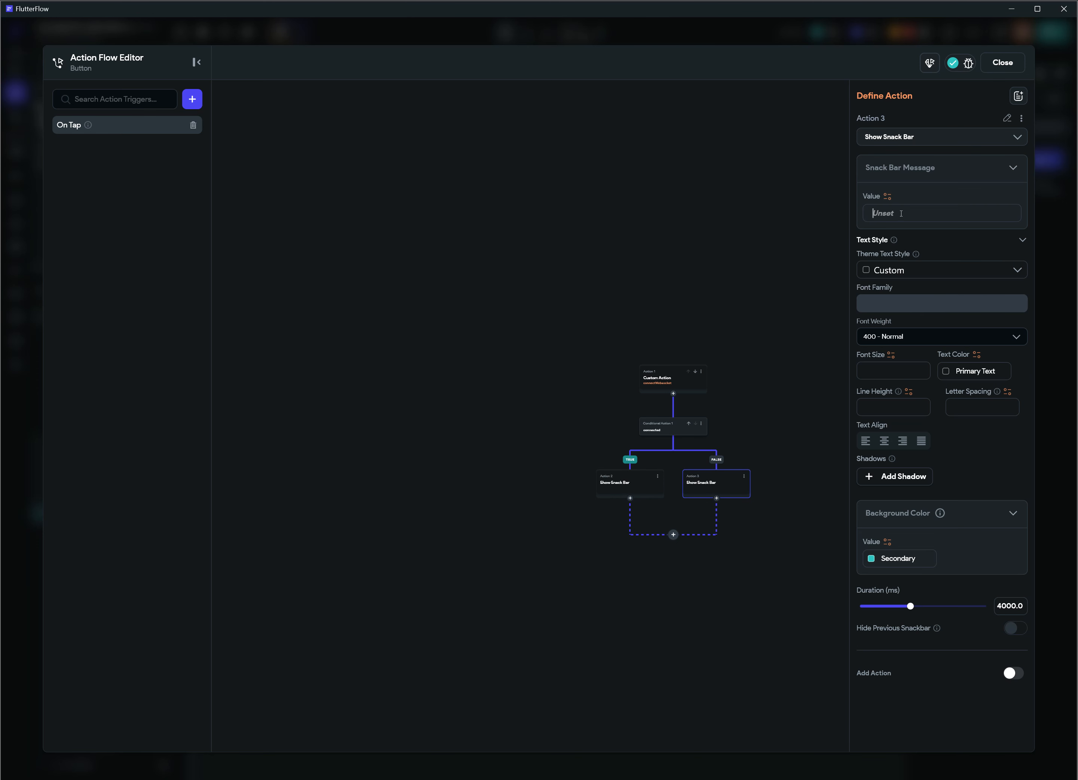
pyautogui.write('Not connected')
# Set the "Not connected" snack bar's background to the Error theme color and close the action flow editor.
pyautogui.scroll(-2, 947, 337)
pyautogui.click(871, 501)
pyautogui.scroll(-3, 742, 750)
pyautogui.click(711, 747)
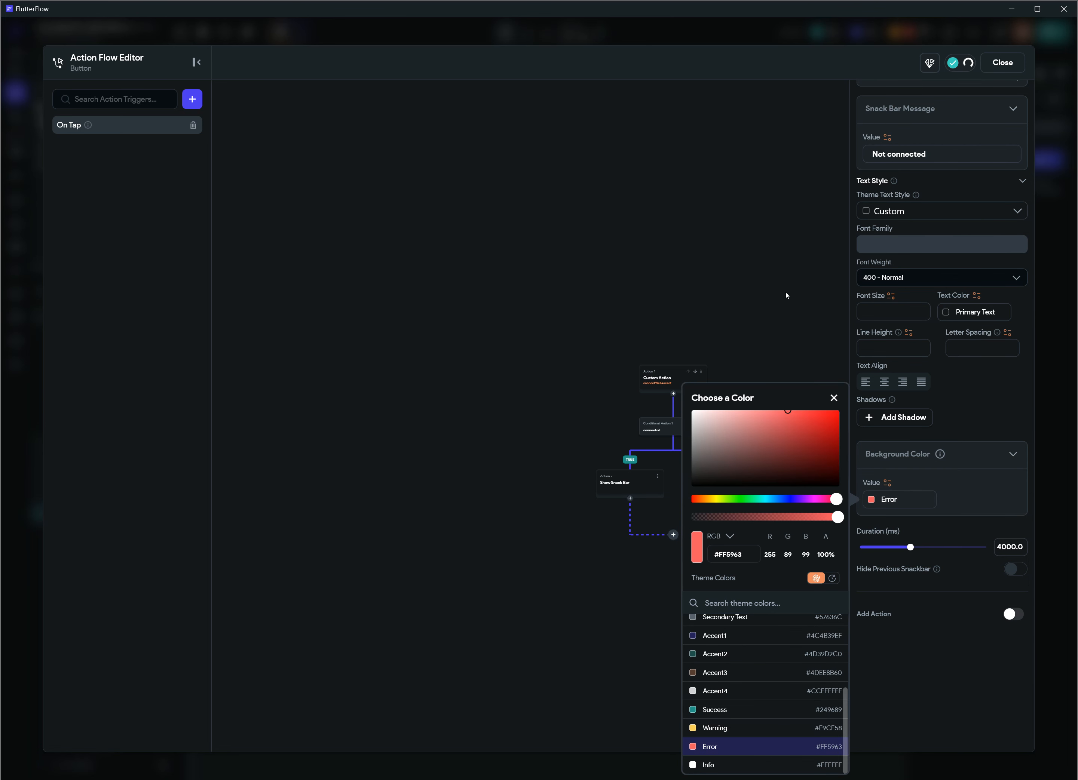
pyautogui.click(786, 295)
pyautogui.click(995, 68)
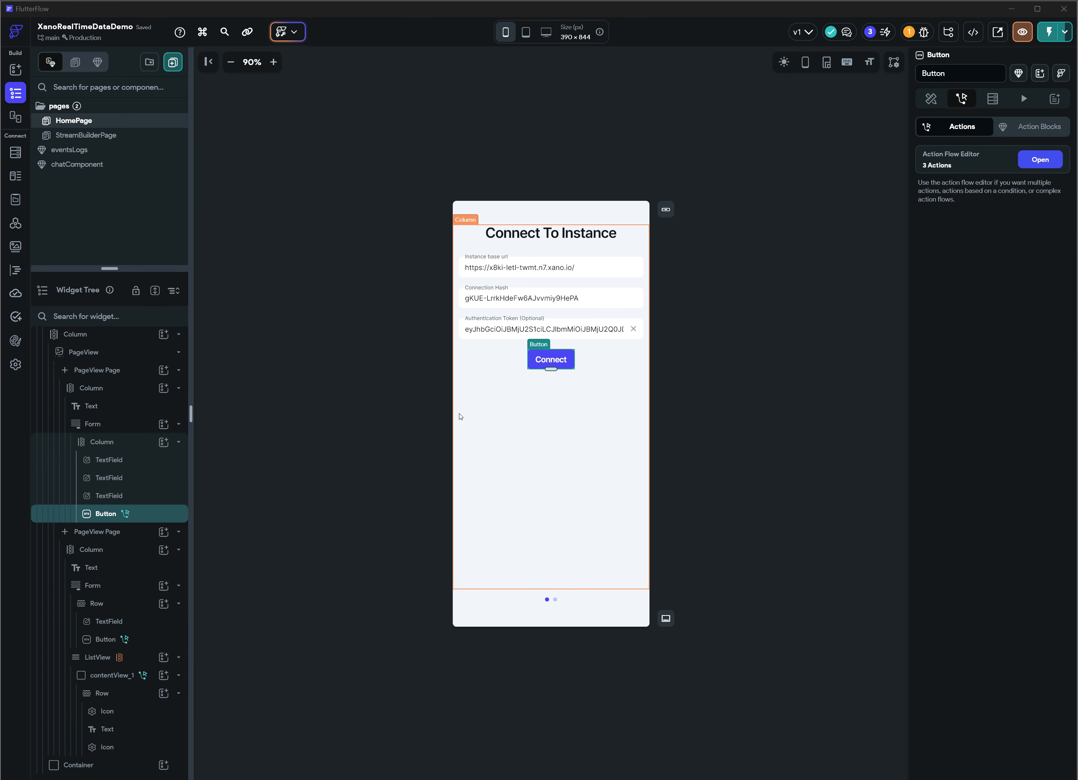
# Switch to Xano and create an enabled realtime channel named first-channel.
pyautogui.hotkey('alt', 'Tab')
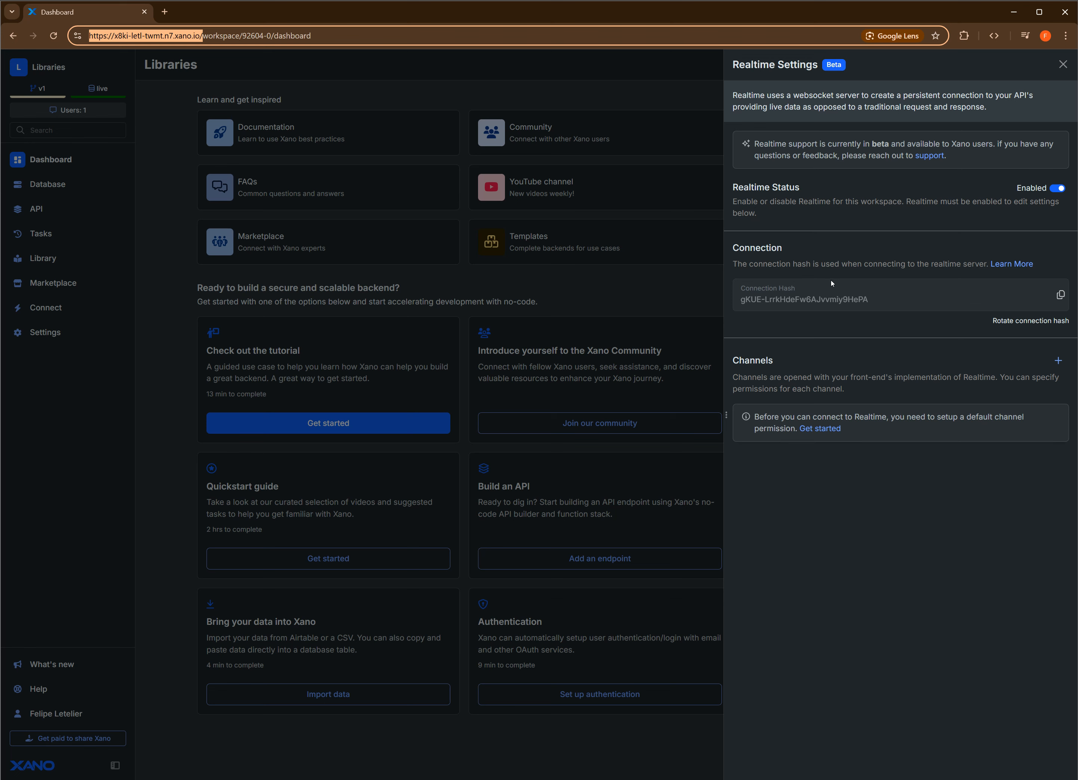
pyautogui.click(1059, 362)
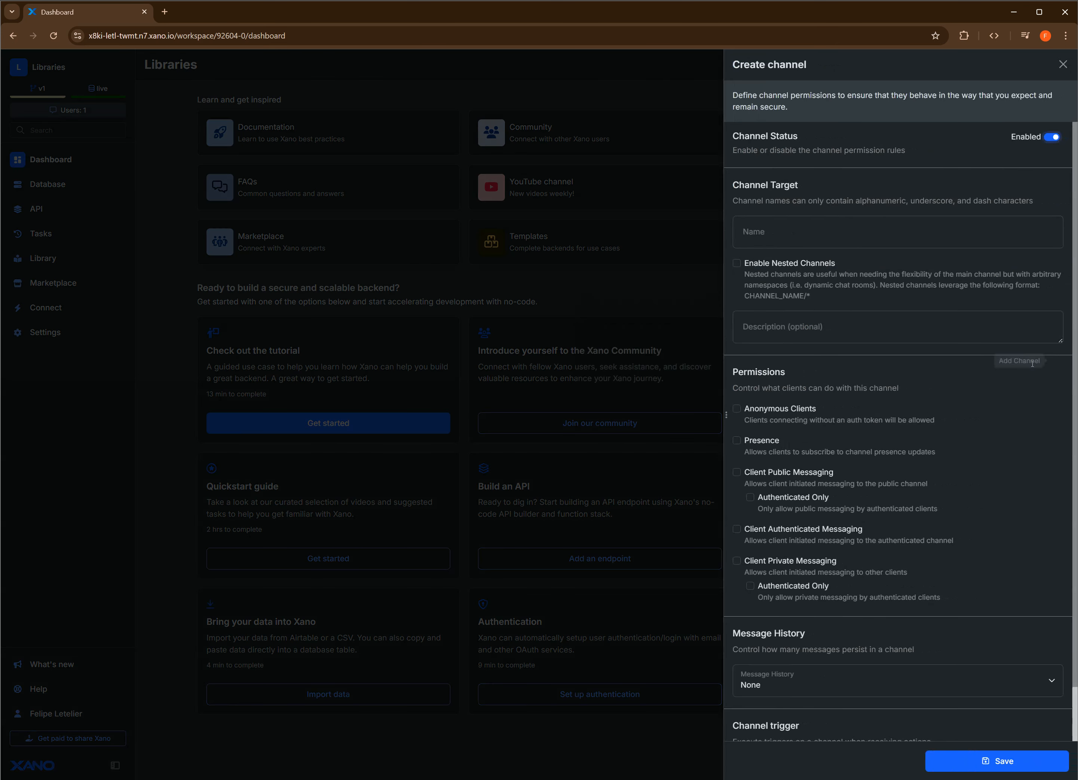
pyautogui.write('first')
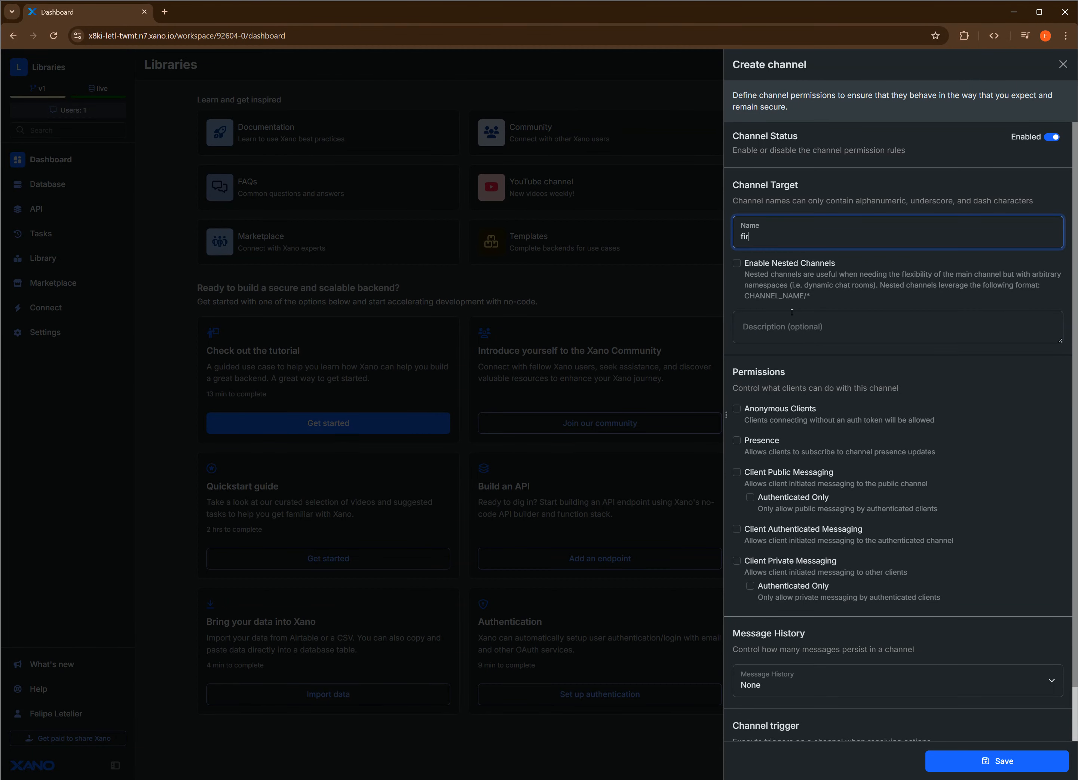
pyautogui.write('-channel')
pyautogui.click(1023, 760)
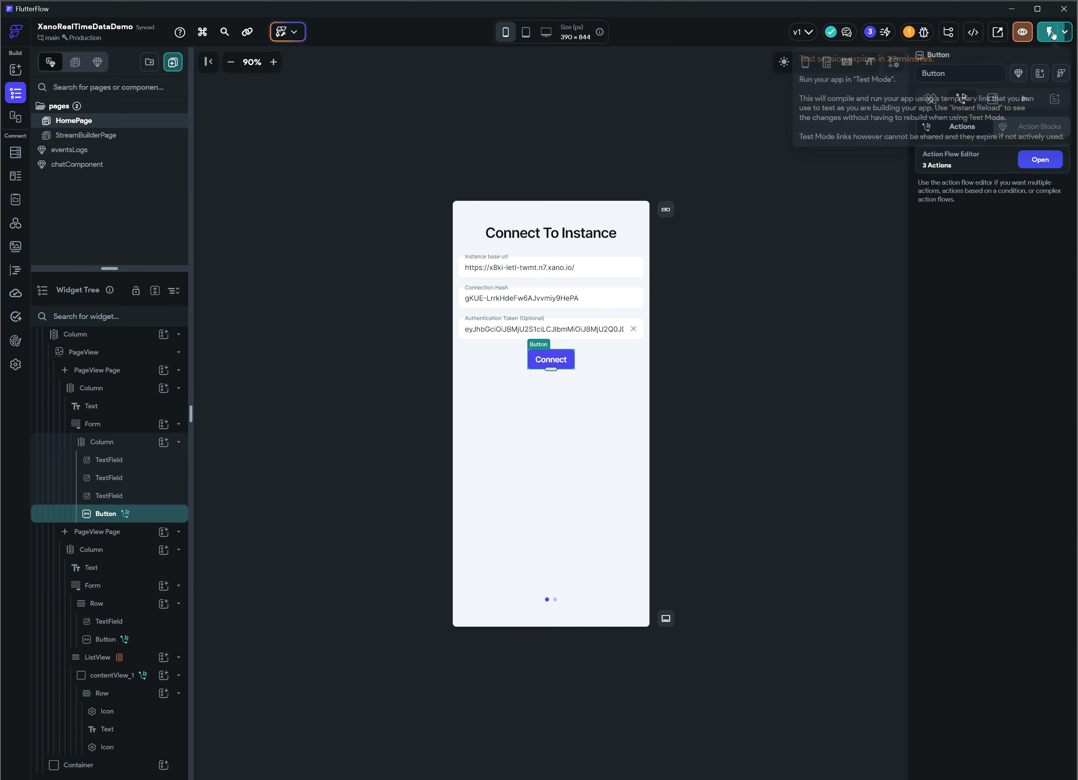
# Run the FlutterFlow project in Test Mode and open the browser developer tools beside the app preview.
pyautogui.click(1052, 34)
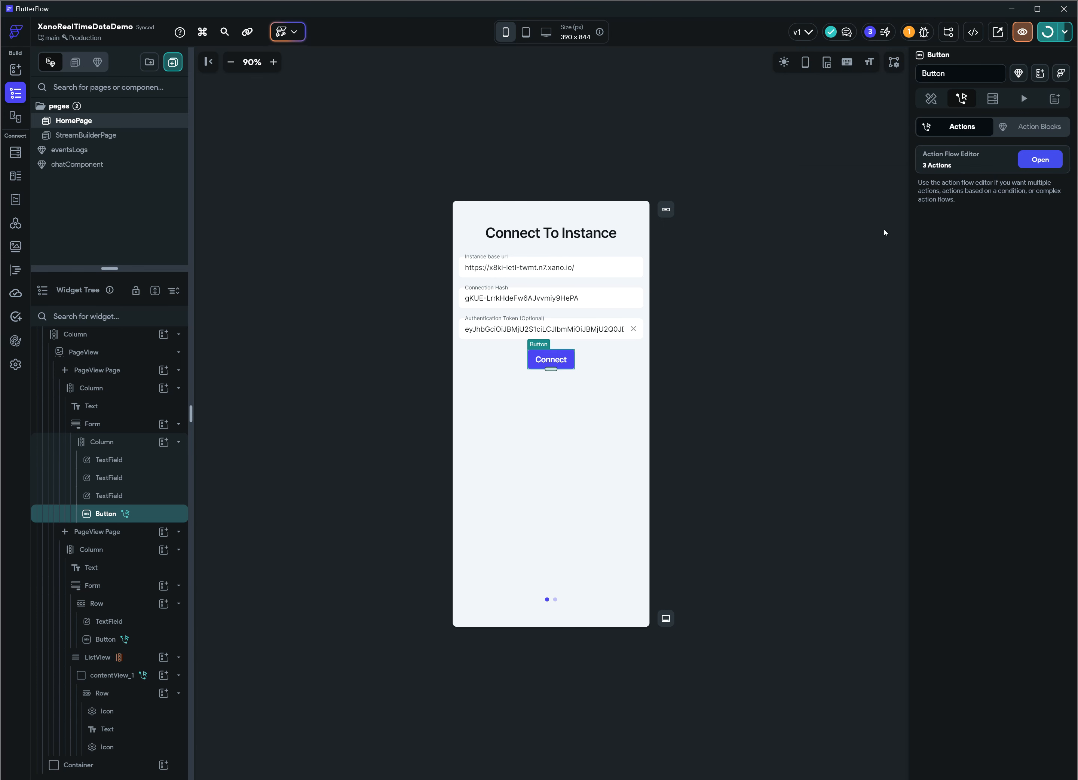
pyautogui.click(658, 748)
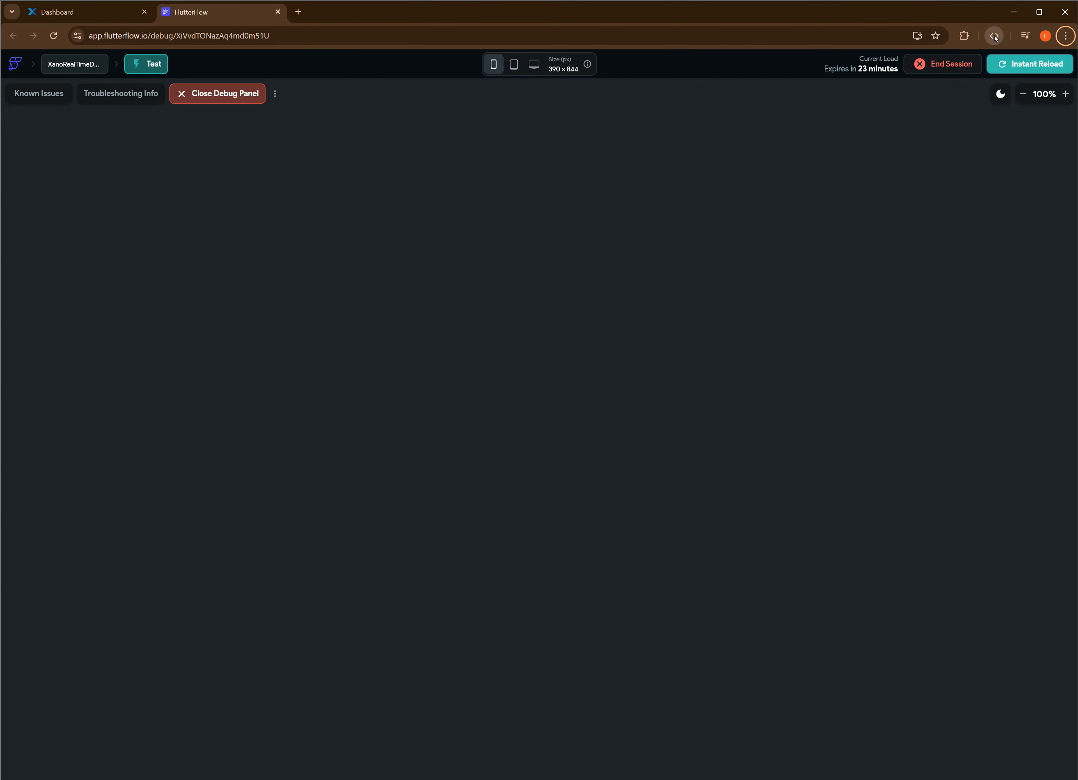
pyautogui.click(995, 37)
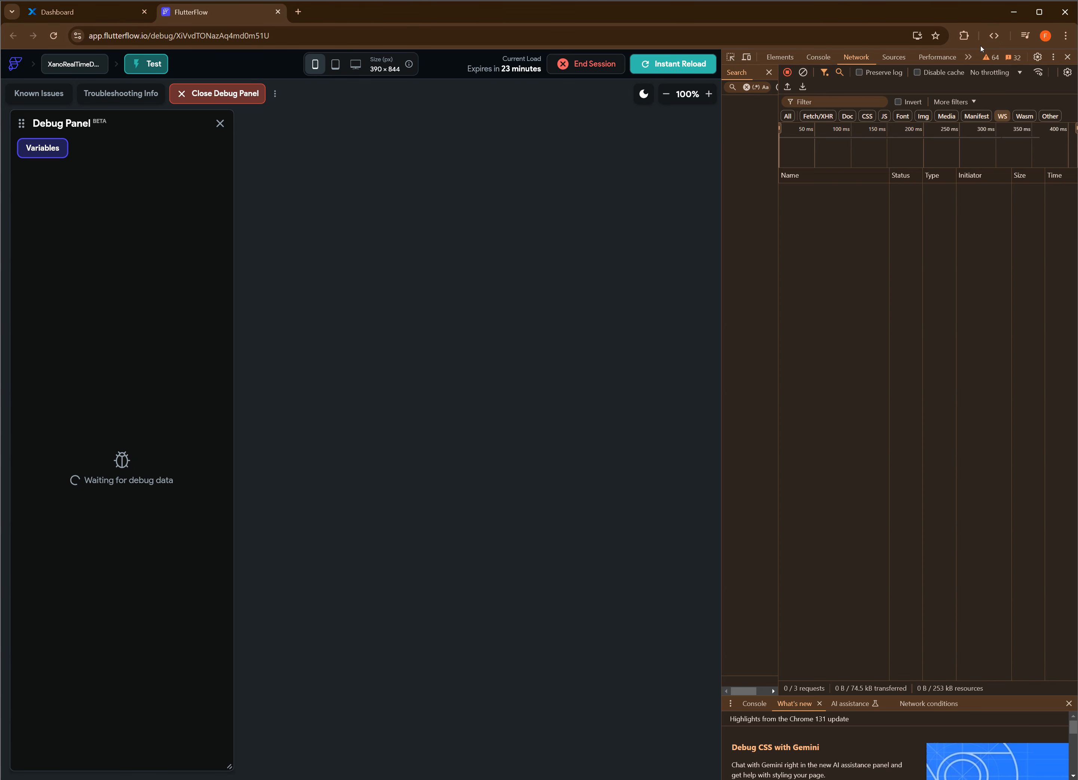
pyautogui.moveTo(722, 371)
pyautogui.mouseDown()
pyautogui.moveTo(747, 366)
pyautogui.moveTo(728, 368)
pyautogui.mouseUp()
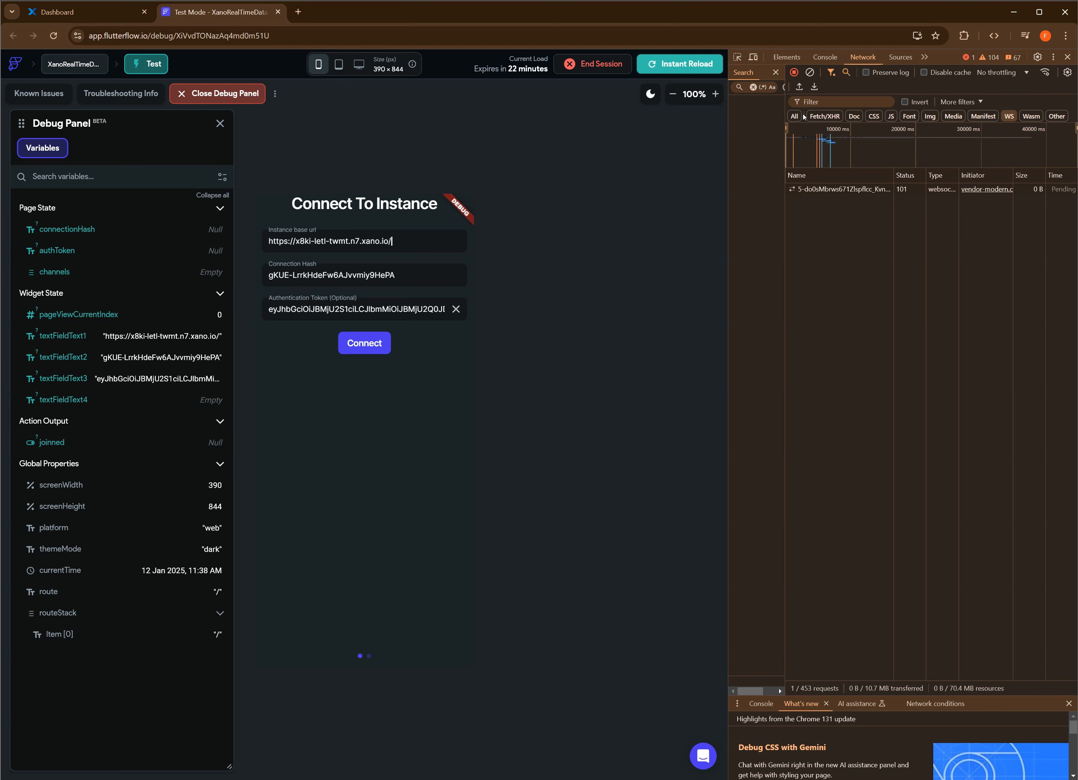
# Examine all network requests, filter them to WebSocket traffic, and review the messages of the existing socket connection.
pyautogui.click(802, 117)
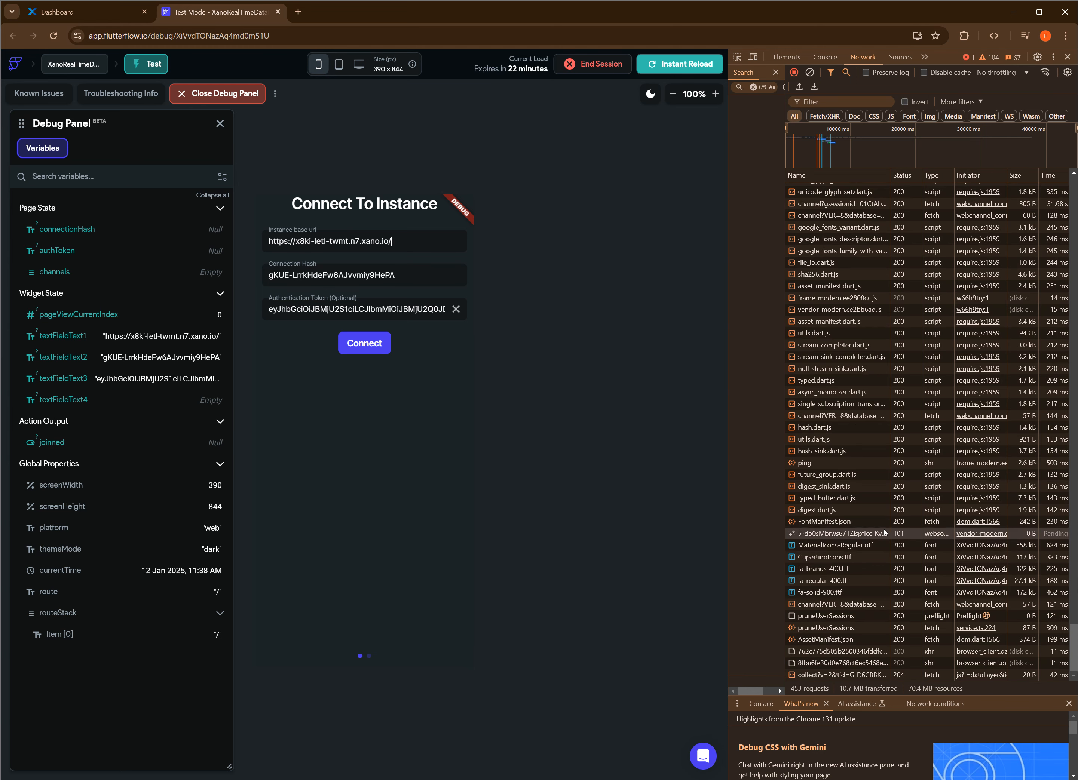
pyautogui.scroll(20, 894, 480)
pyautogui.scroll(10, 960, 380)
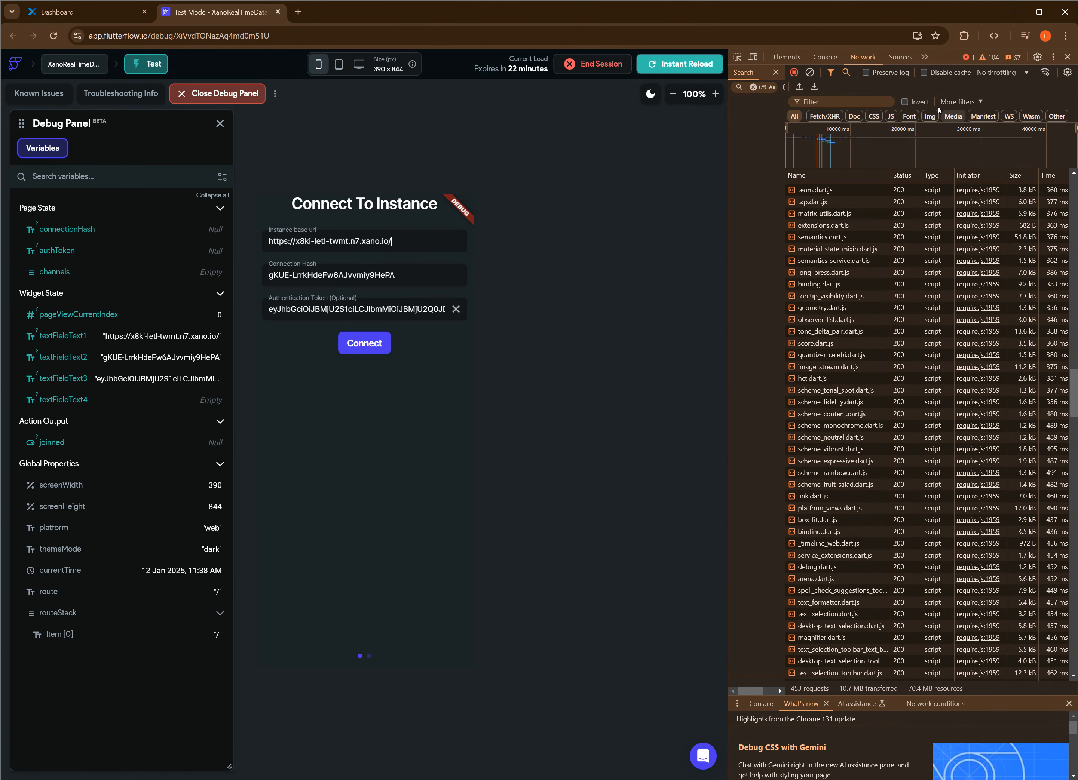
pyautogui.click(1009, 117)
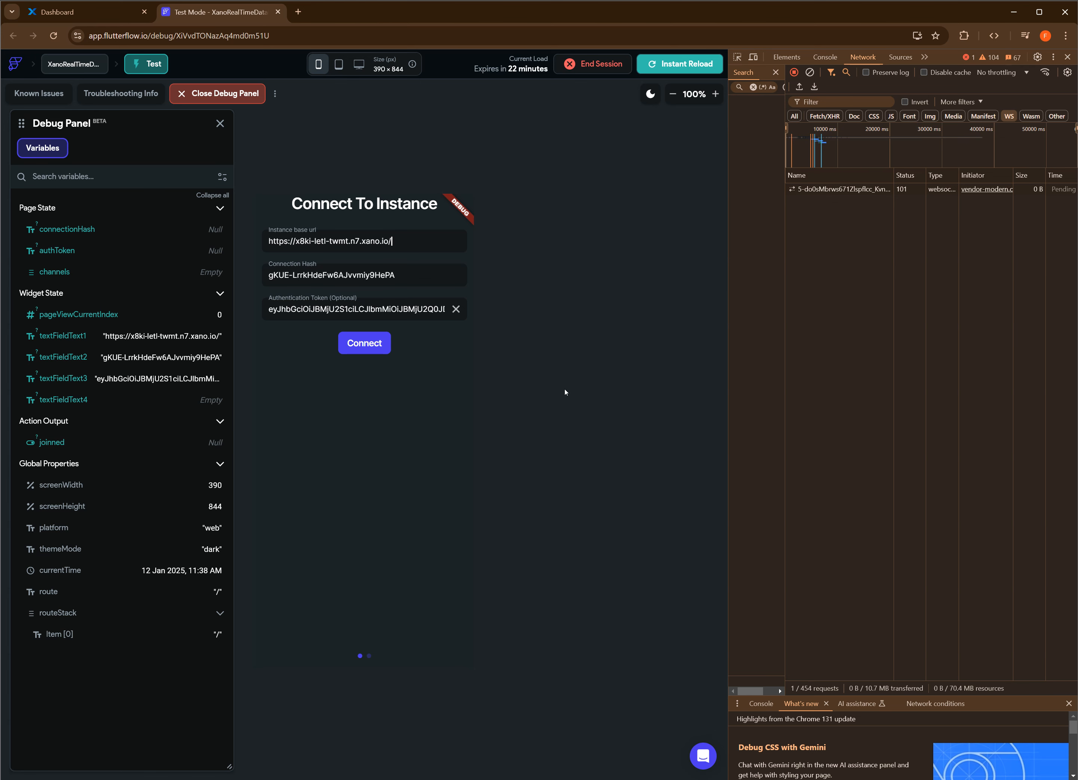
pyautogui.click(817, 192)
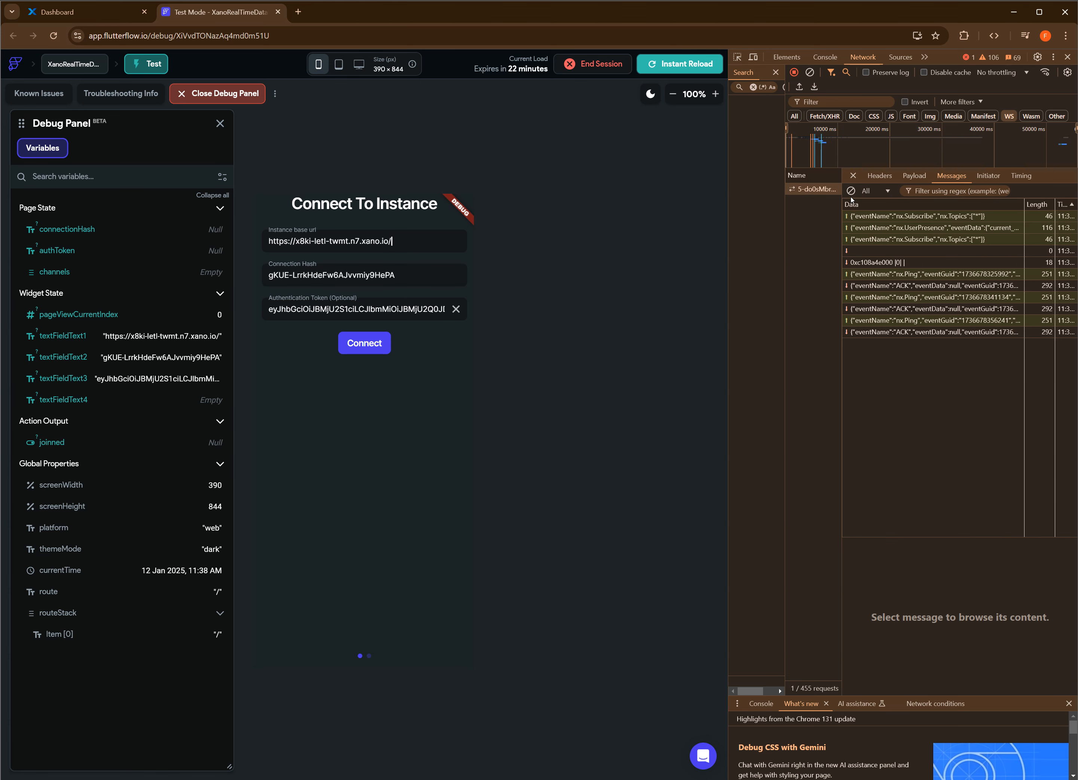
pyautogui.click(703, 759)
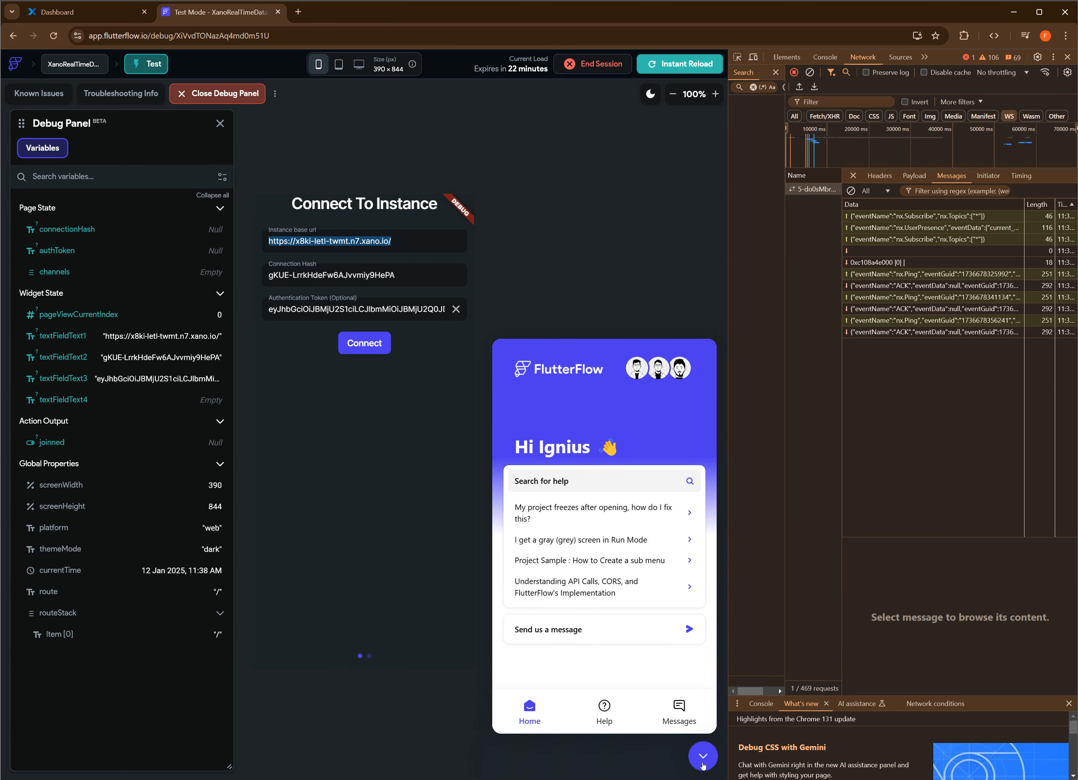
pyautogui.click(703, 761)
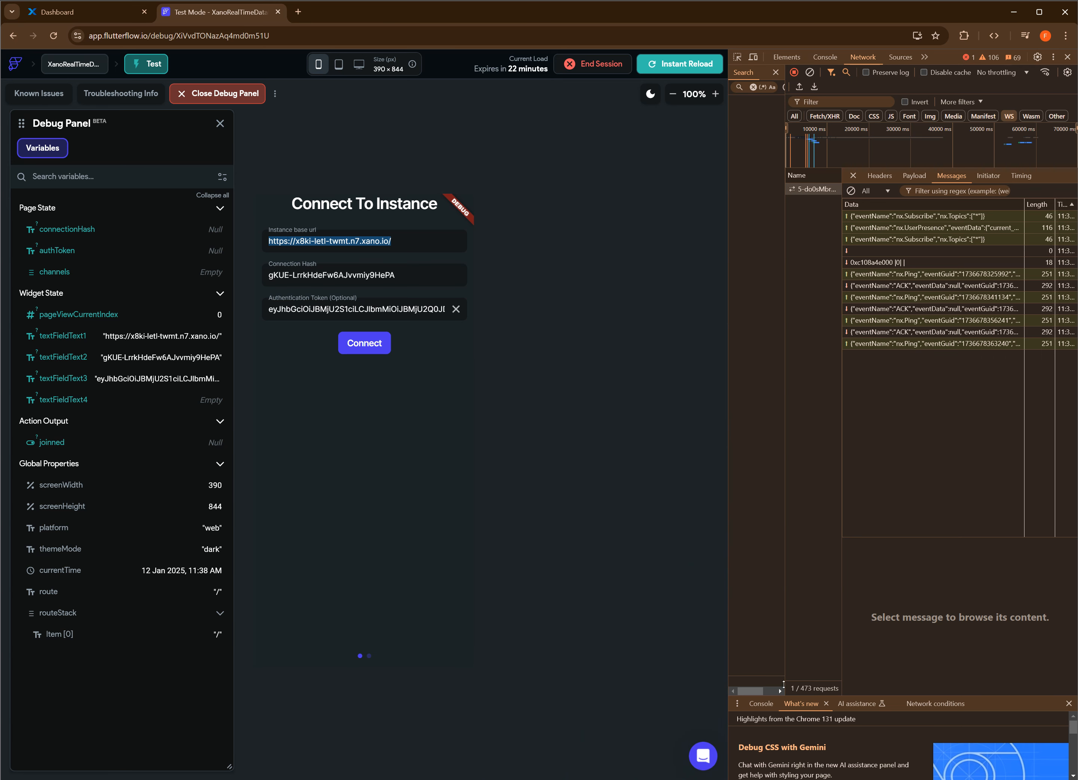
pyautogui.click(853, 176)
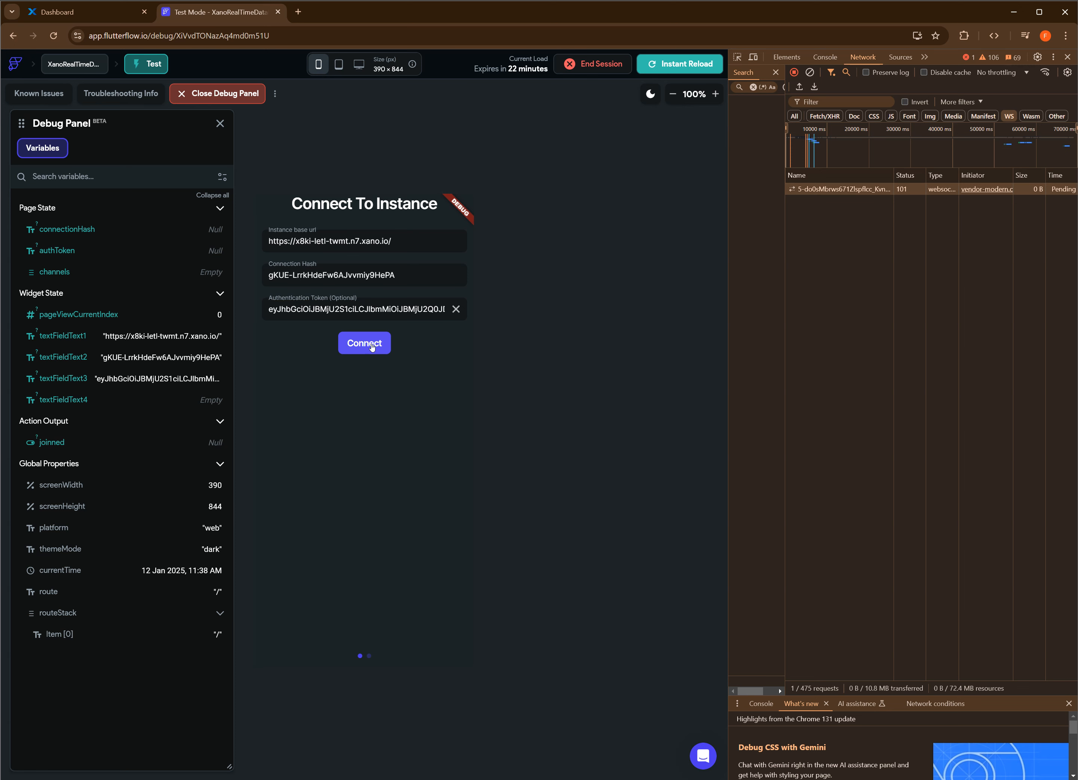
# Connect the test app to the Xano instance and inspect the new WebSocket request.
pyautogui.click(372, 347)
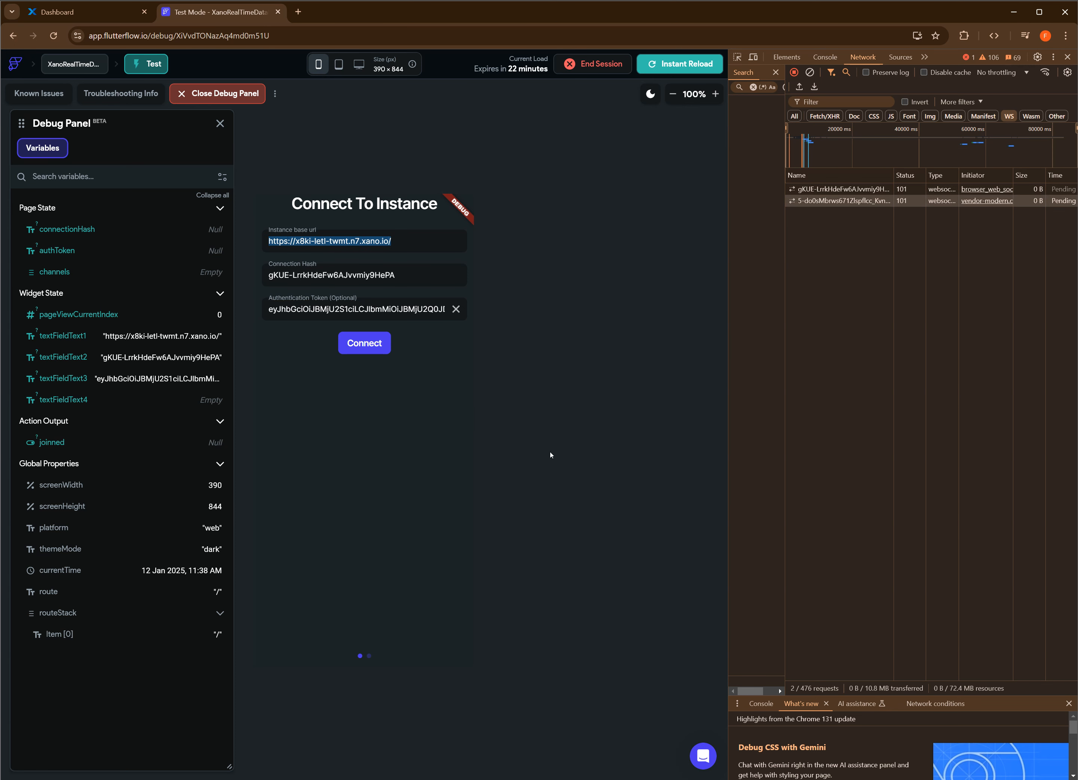
pyautogui.click(862, 189)
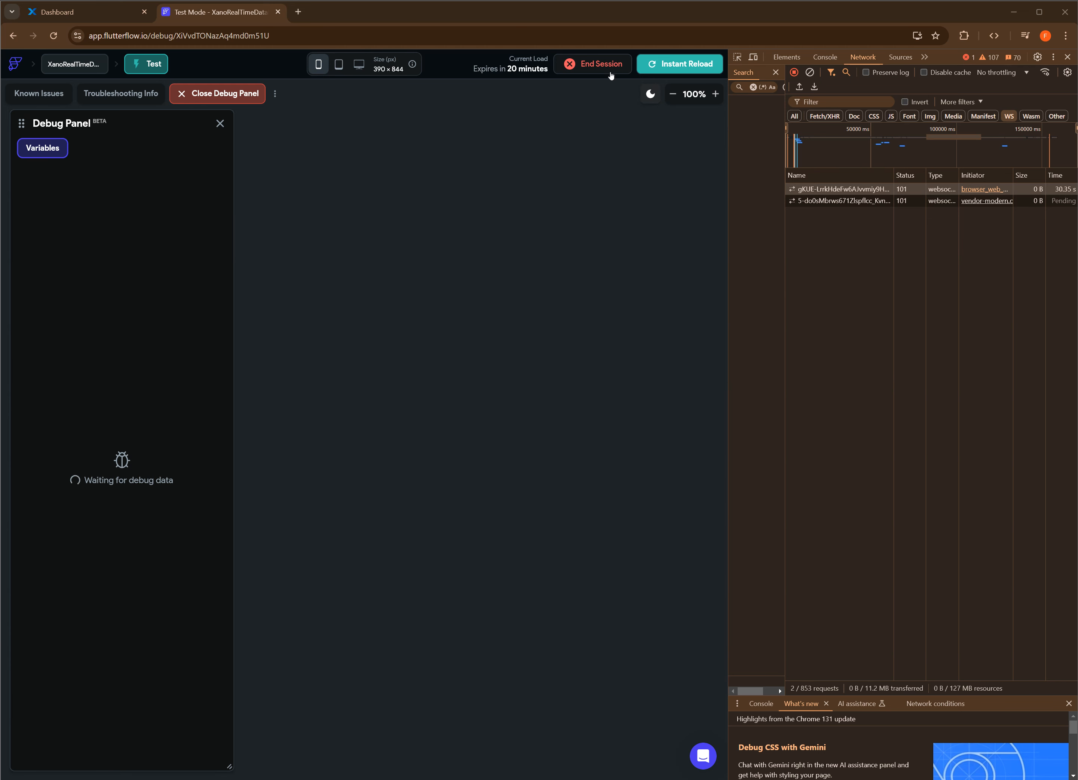
# Instantly reload the test session and connect the app to the Xano instance.
pyautogui.click(664, 72)
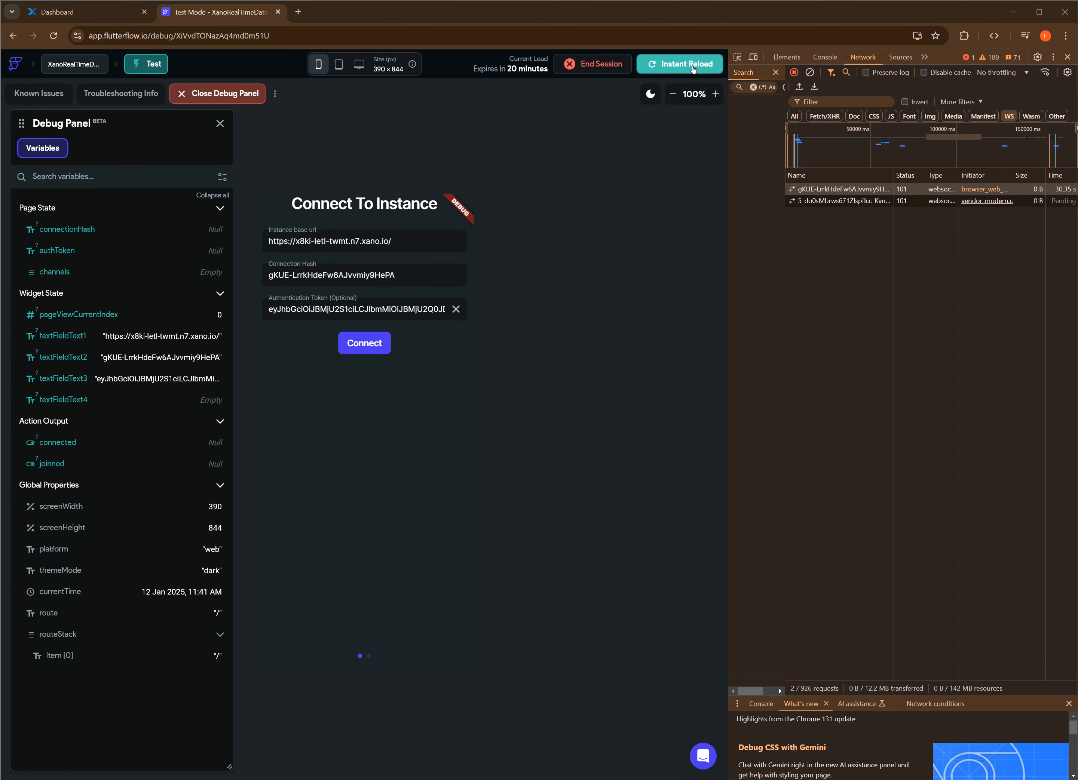
pyautogui.click(711, 59)
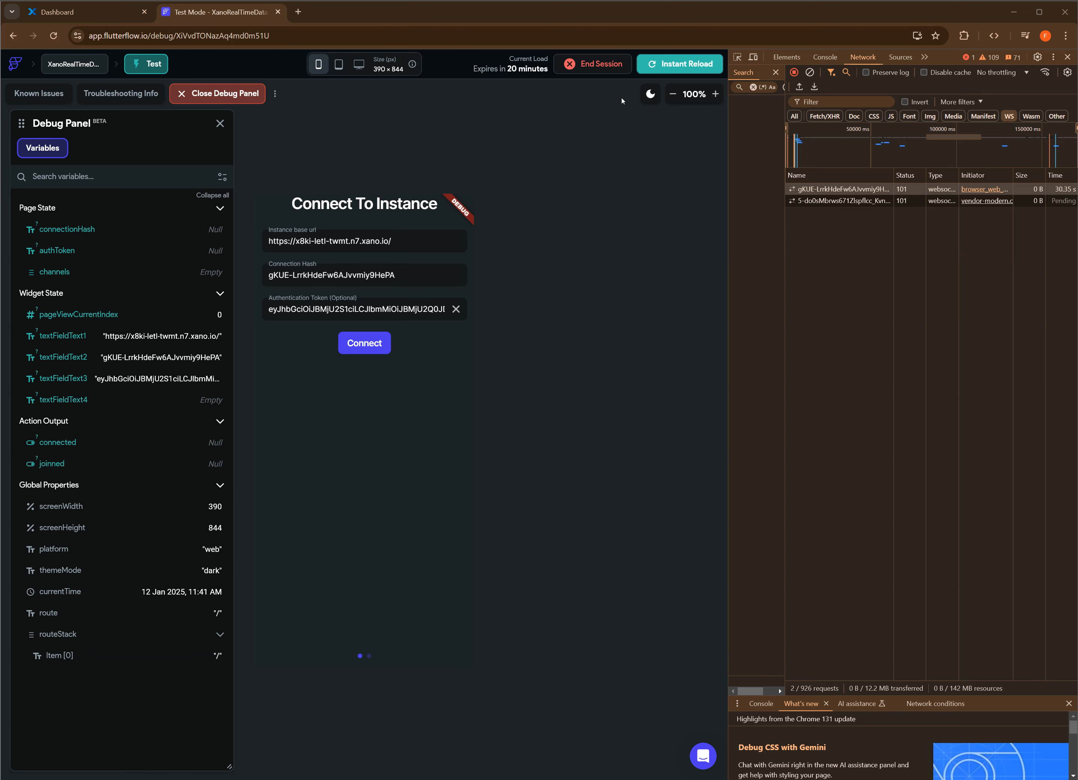
pyautogui.click(379, 350)
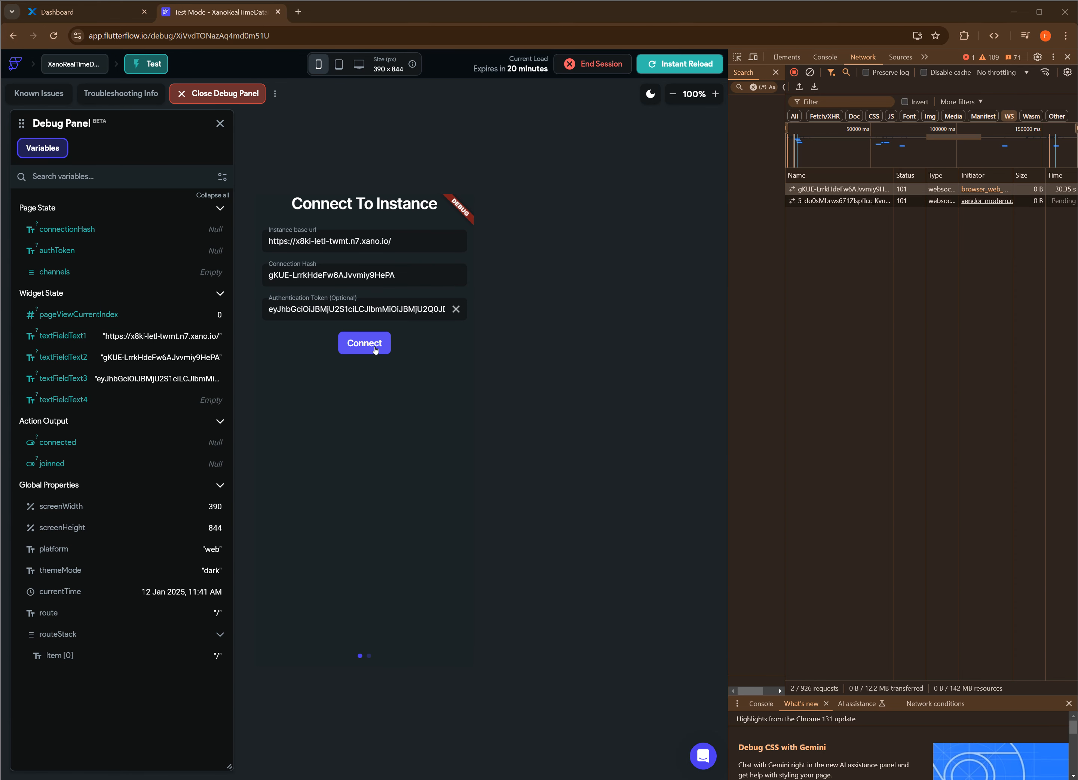
# Compare the messages of the Xano WebSocket connections with those of the other open socket connection.
pyautogui.click(823, 213)
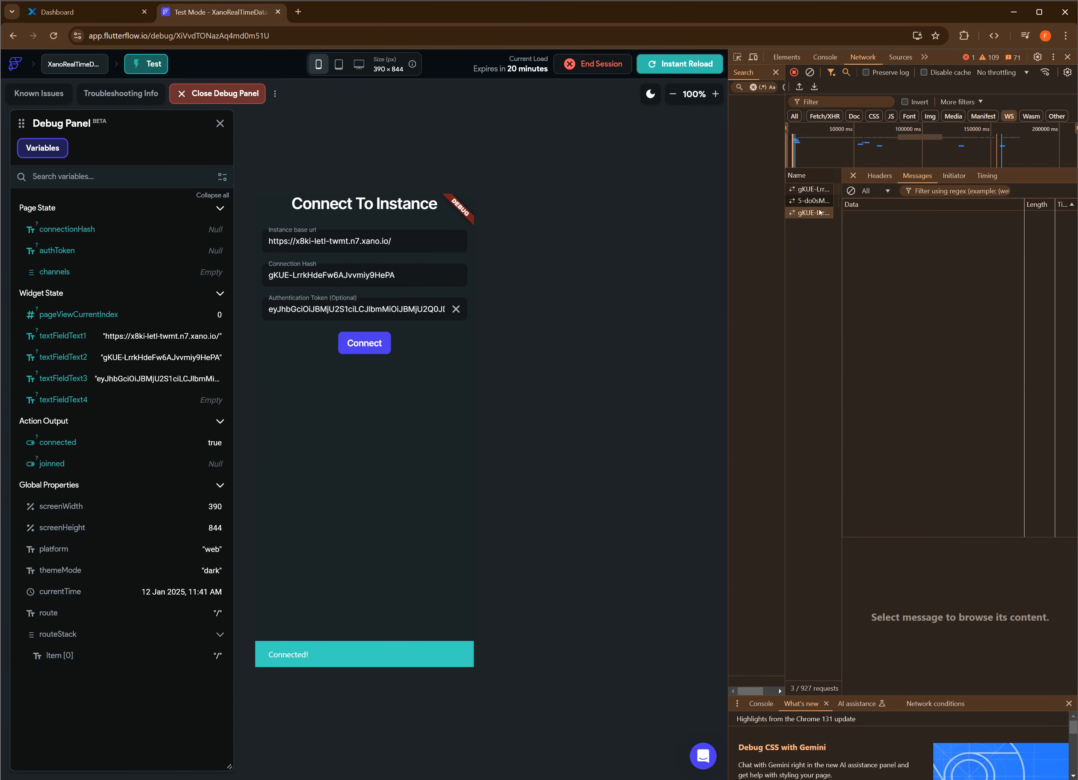
pyautogui.click(854, 176)
pyautogui.click(863, 177)
pyautogui.click(857, 191)
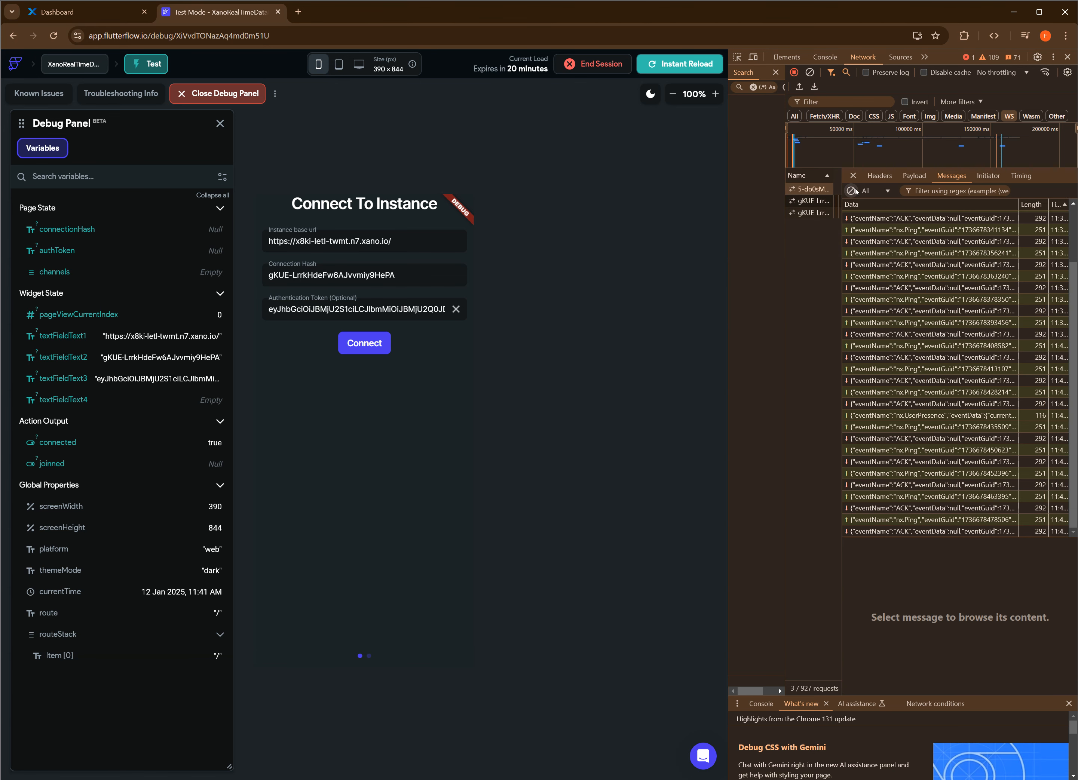
pyautogui.click(801, 201)
pyautogui.click(854, 175)
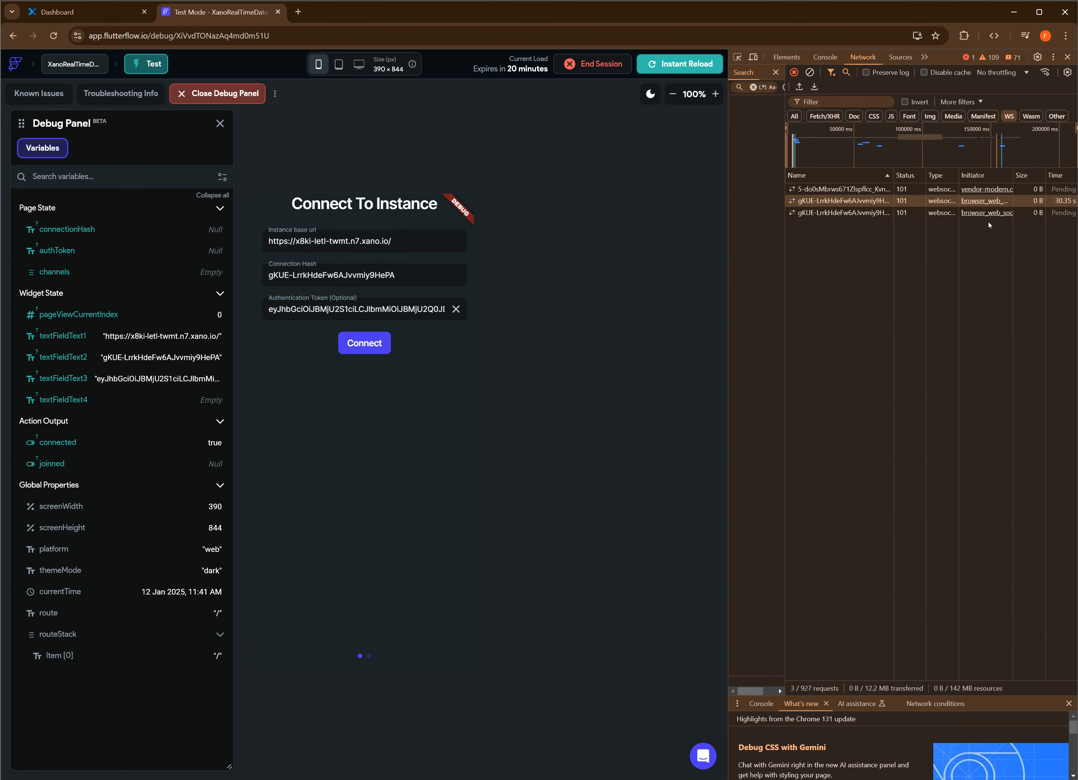
pyautogui.click(855, 212)
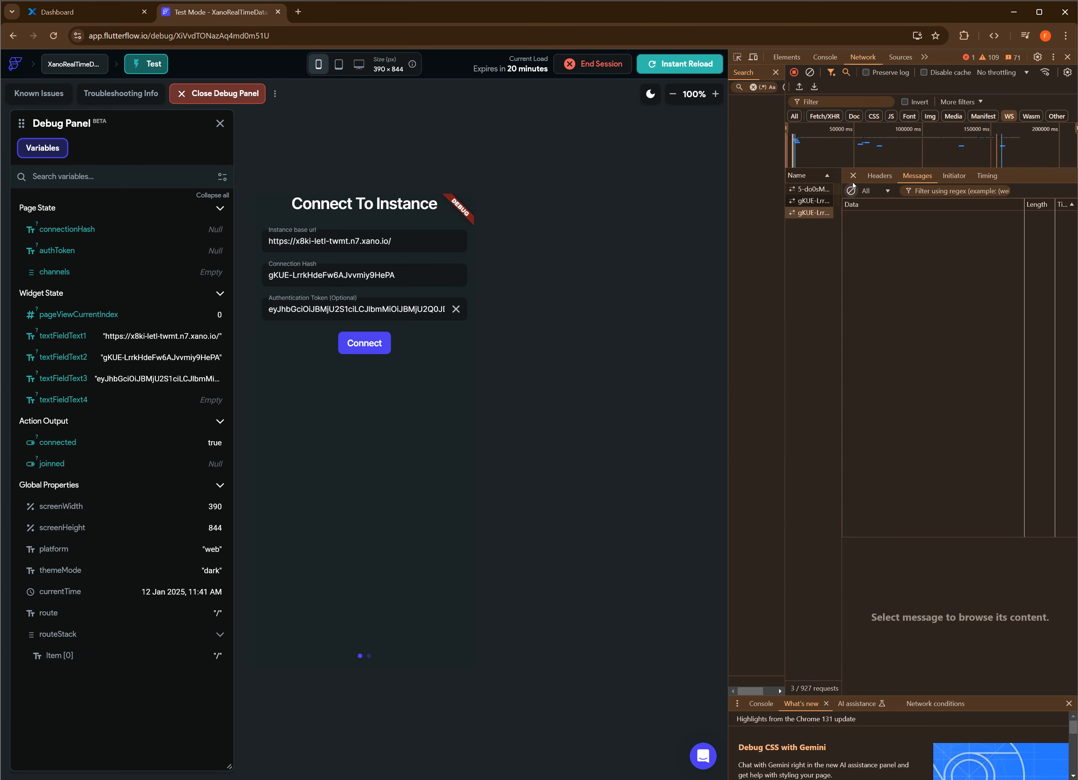
pyautogui.click(853, 175)
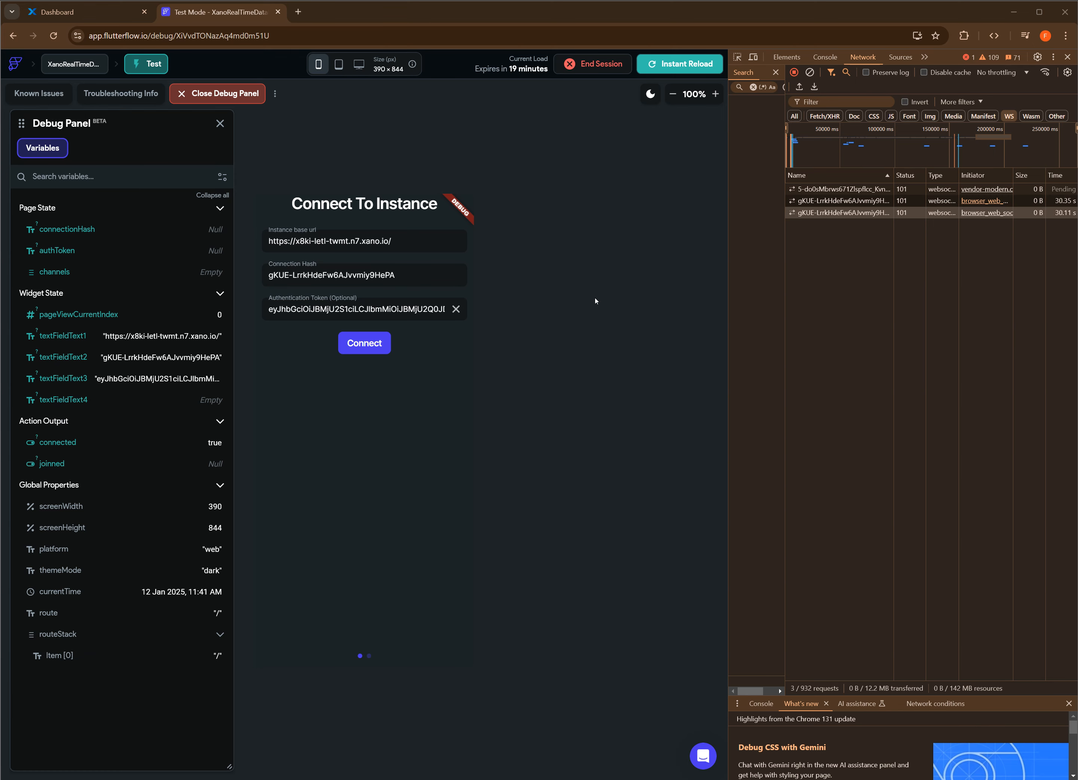
# Switch to FlutterFlow and set the connectWebsocket action's keepConnectionAlive parameter to True.
pyautogui.hotkey('alt', 'Tab')
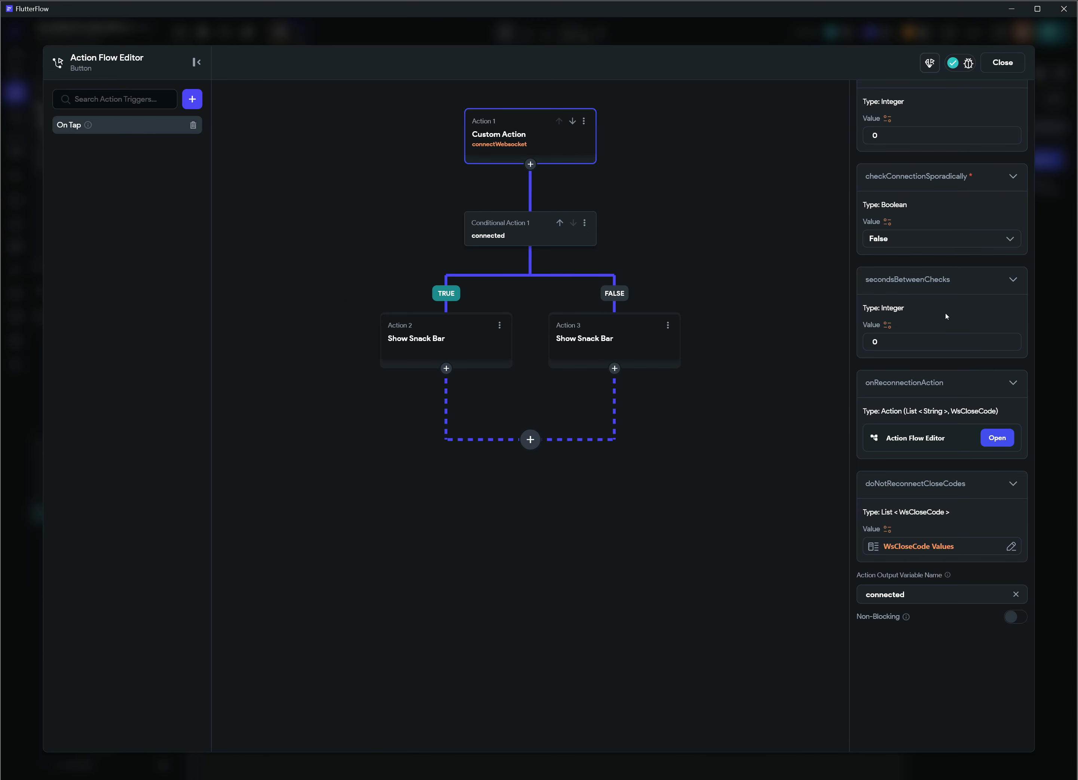
pyautogui.scroll(8, 944, 354)
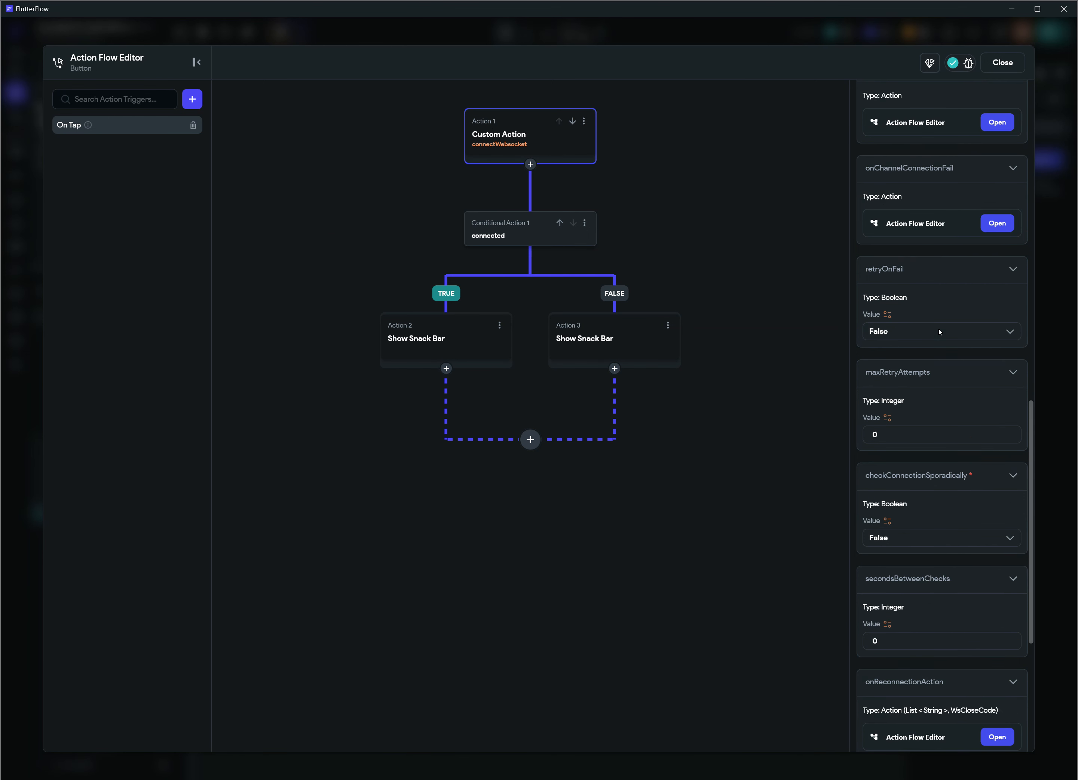
pyautogui.scroll(10, 939, 331)
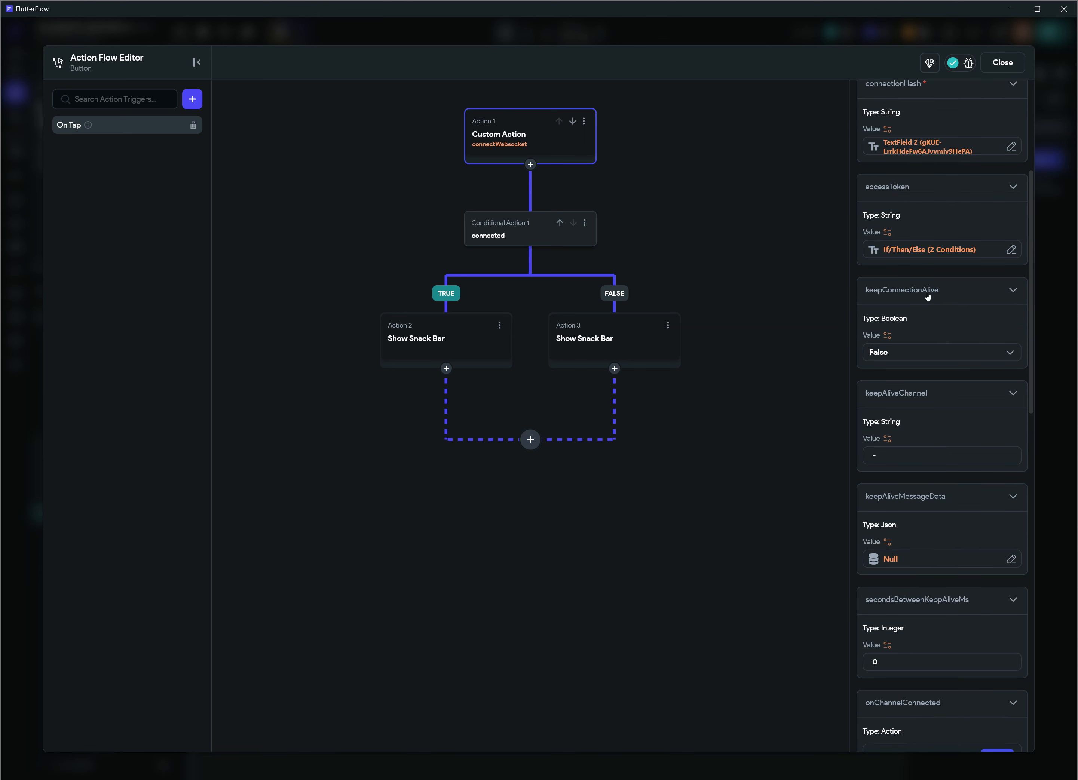
pyautogui.scroll(3, 943, 307)
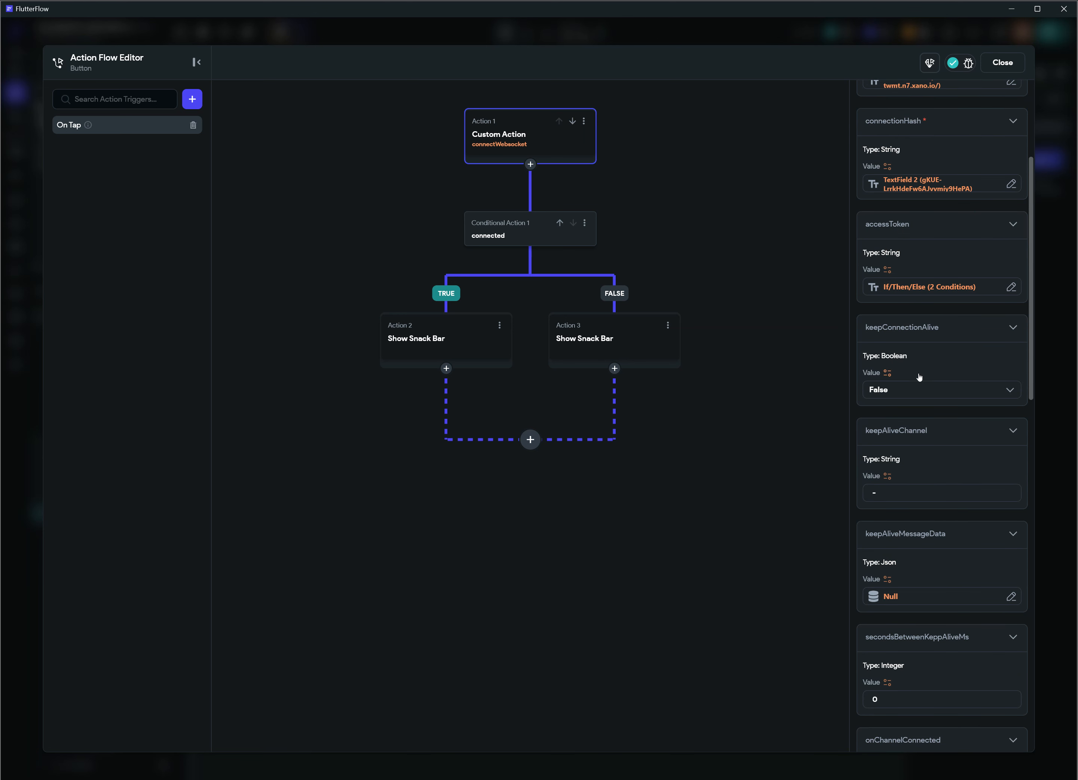
pyautogui.click(919, 469)
pyautogui.click(906, 490)
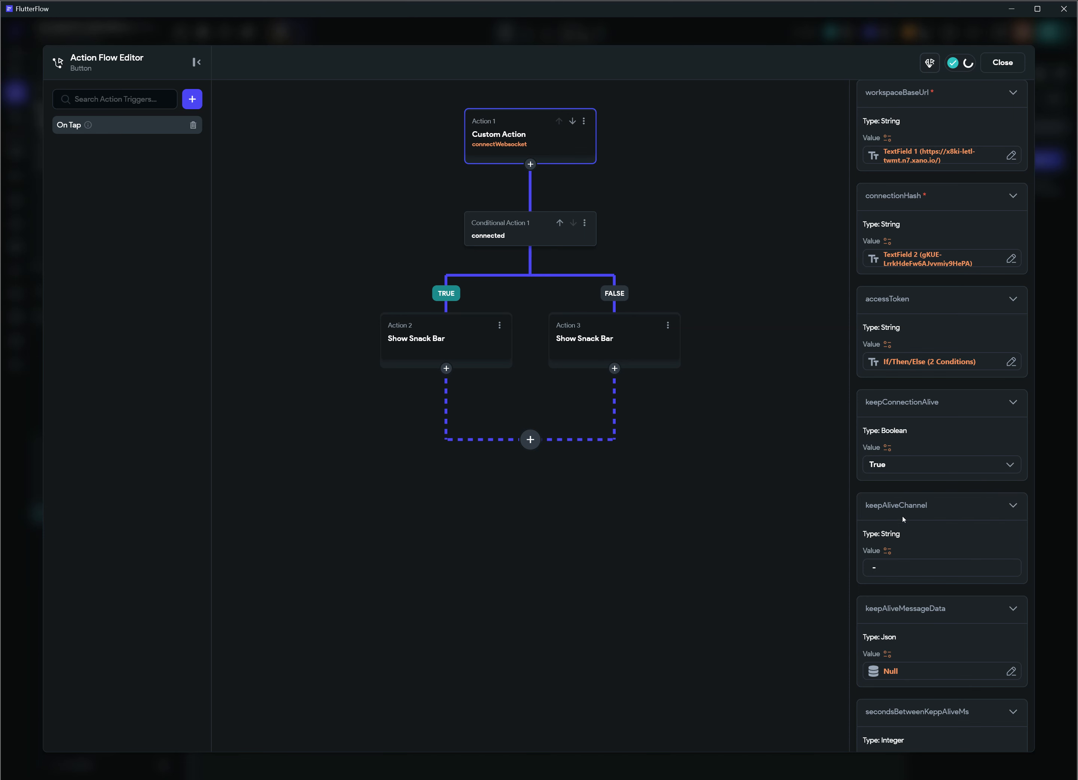
pyautogui.scroll(-1, 892, 497)
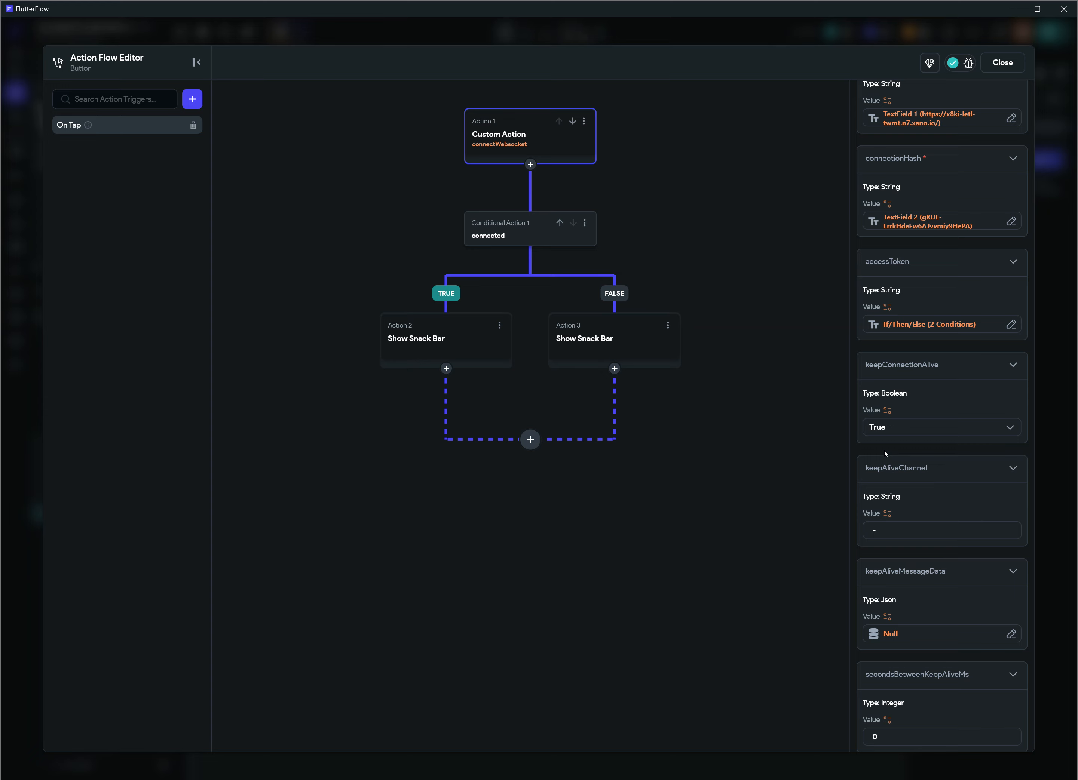
# Switch back to the browser test session and inspect the content of an nx.Ping message in the WebSocket traffic.
pyautogui.hotkey('alt', 'Tab')
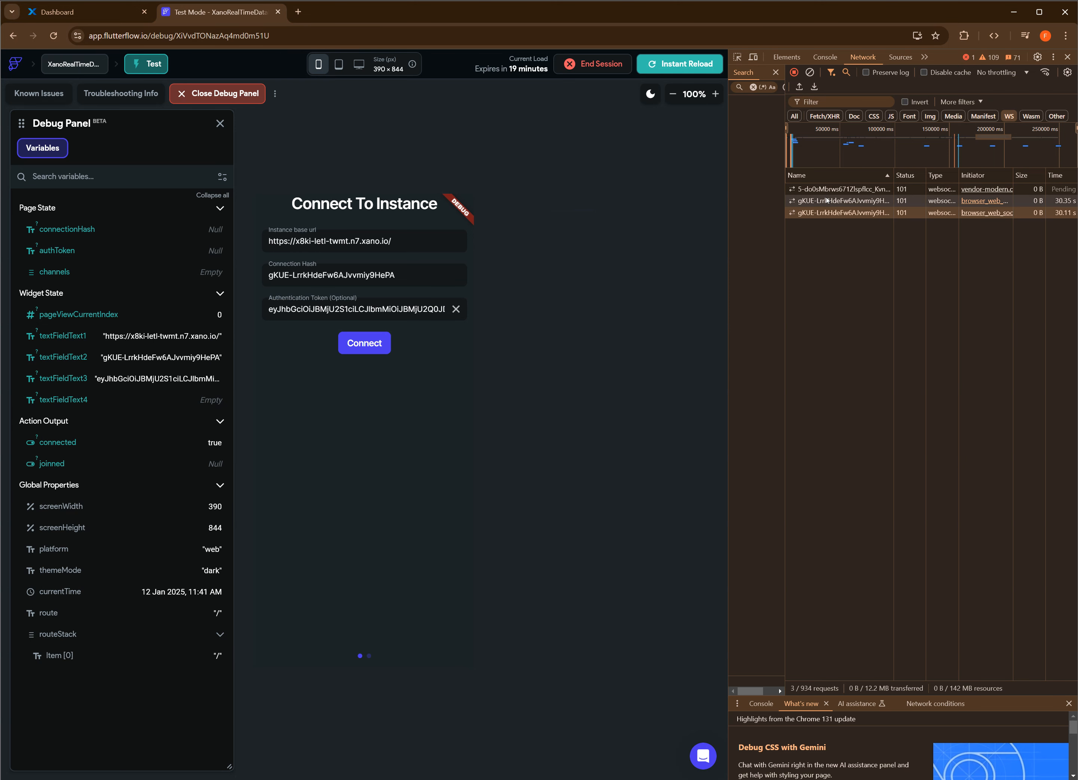
pyautogui.click(813, 213)
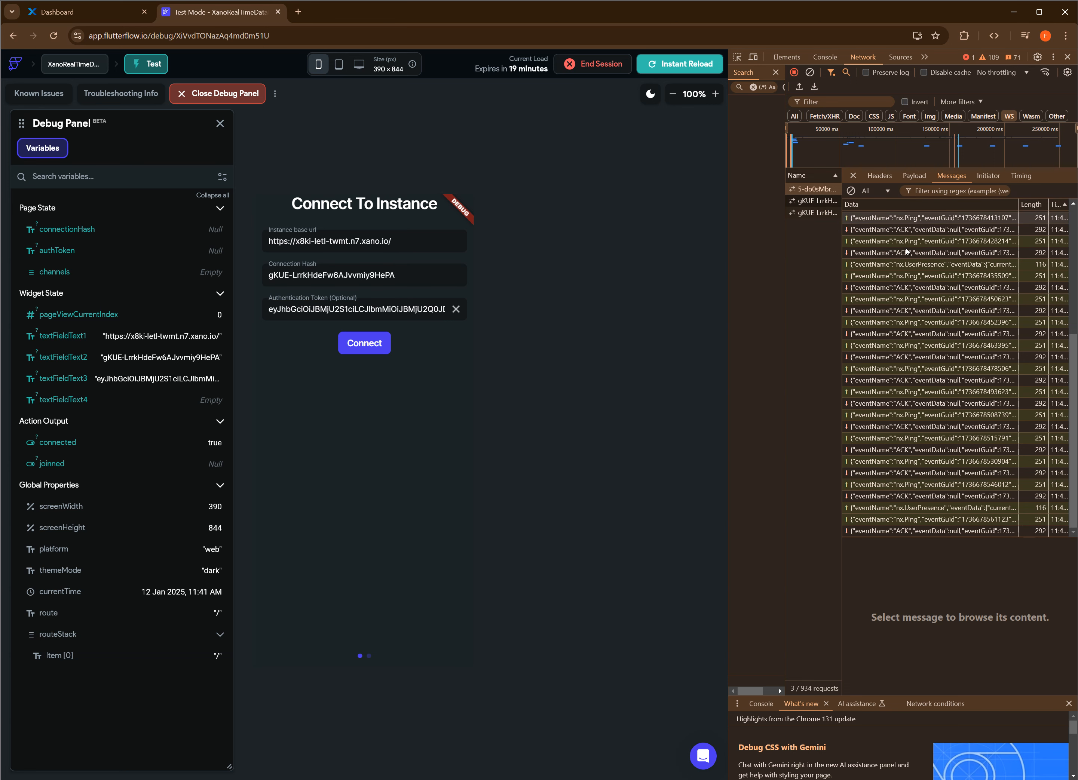
pyautogui.scroll(5, 917, 299)
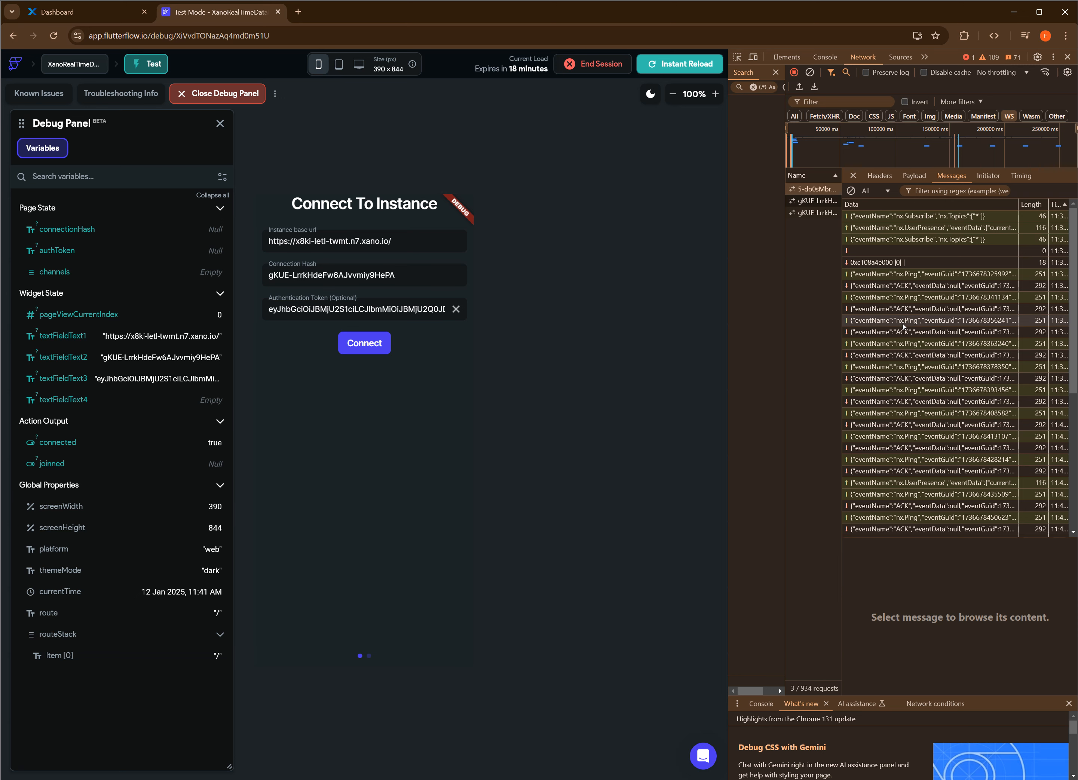
pyautogui.click(931, 320)
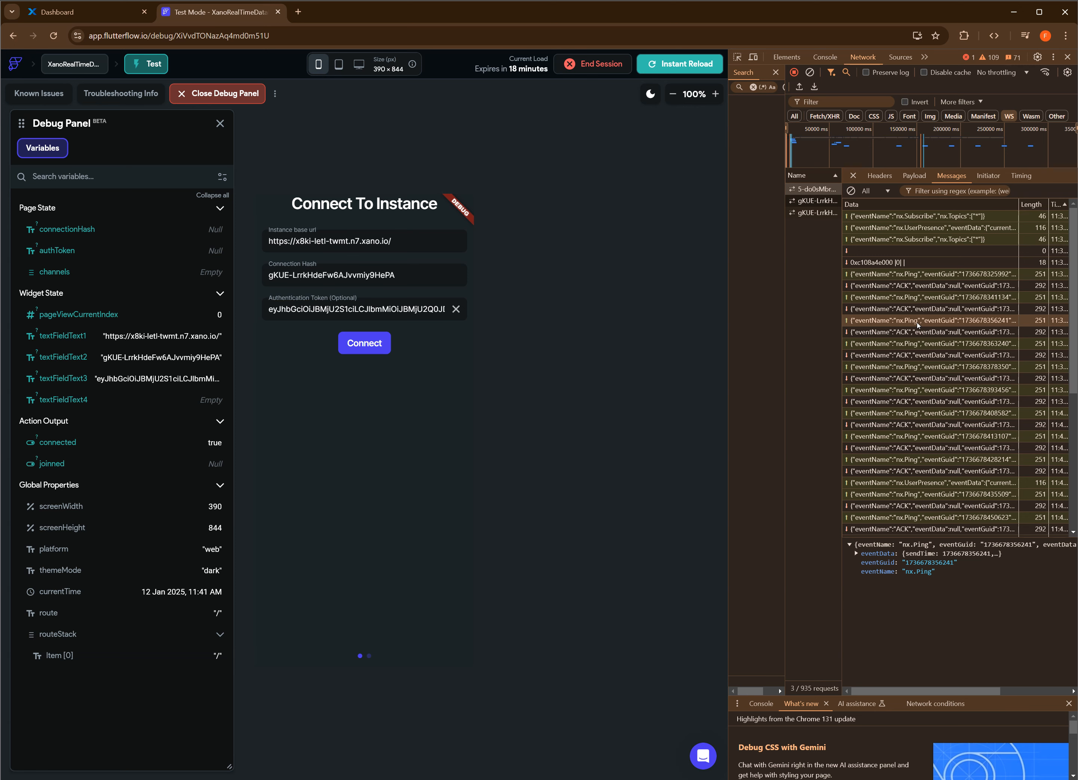
# Compare the ACK reply with its nx.Ping message, and review the connectWebsocket action's keep-alive parameters in FlutterFlow.
pyautogui.click(921, 336)
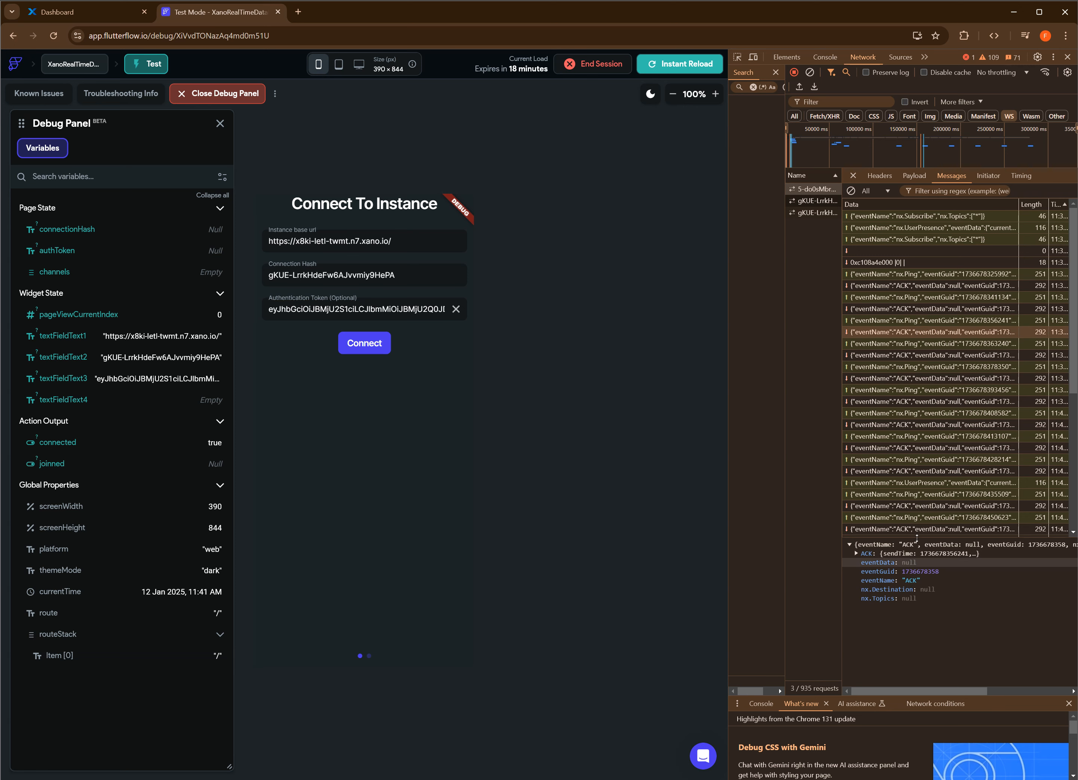
pyautogui.click(908, 320)
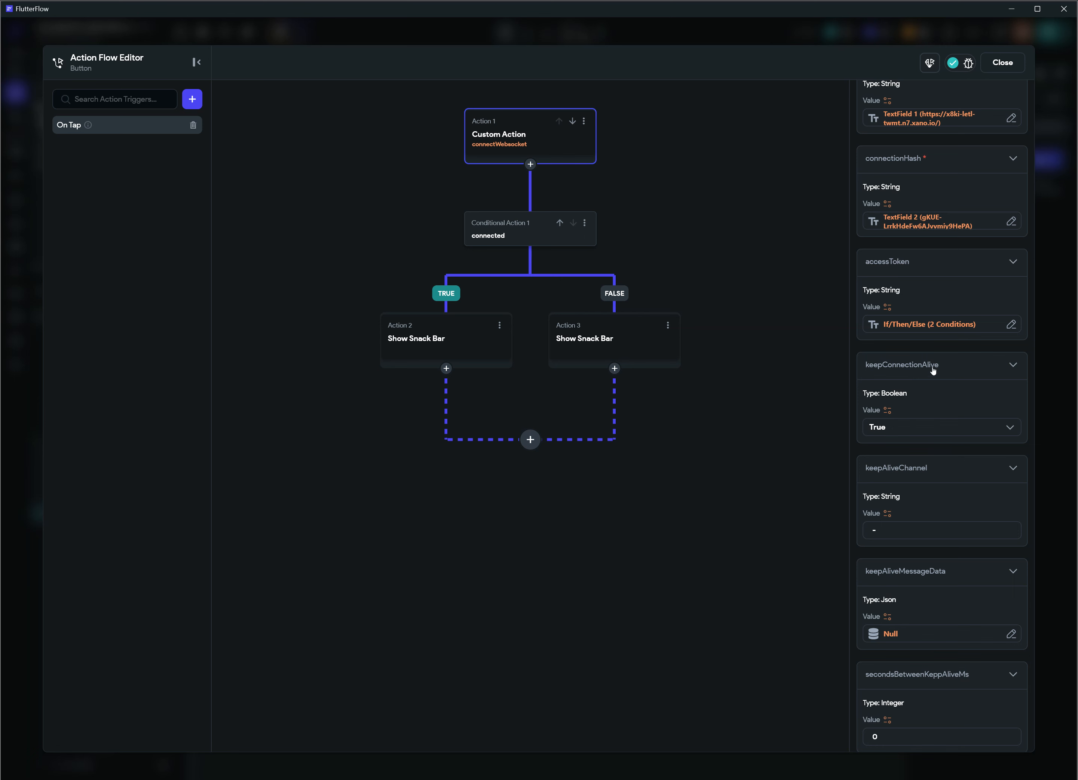
pyautogui.scroll(-1, 898, 480)
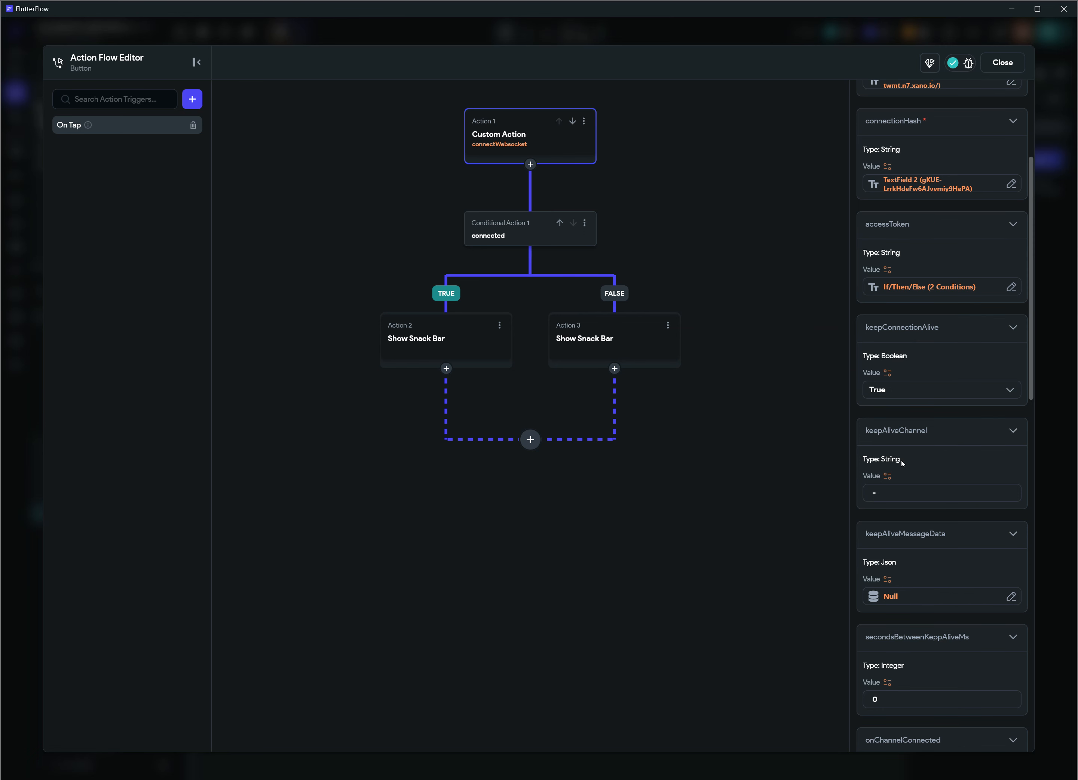
pyautogui.scroll(-1, 872, 427)
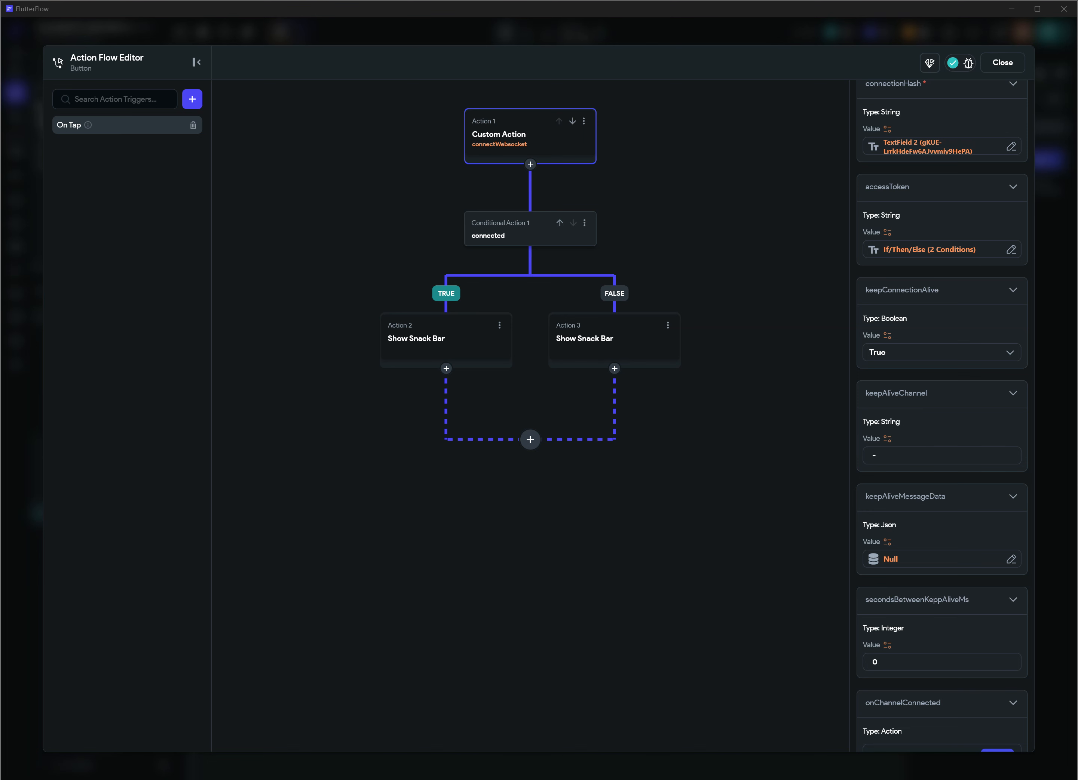
# Switch to the Xano dashboard in the browser and rename the realtime channel first-channel as keep-alive-channel.
pyautogui.hotkey('alt', 'Tab')
pyautogui.click(86, 13)
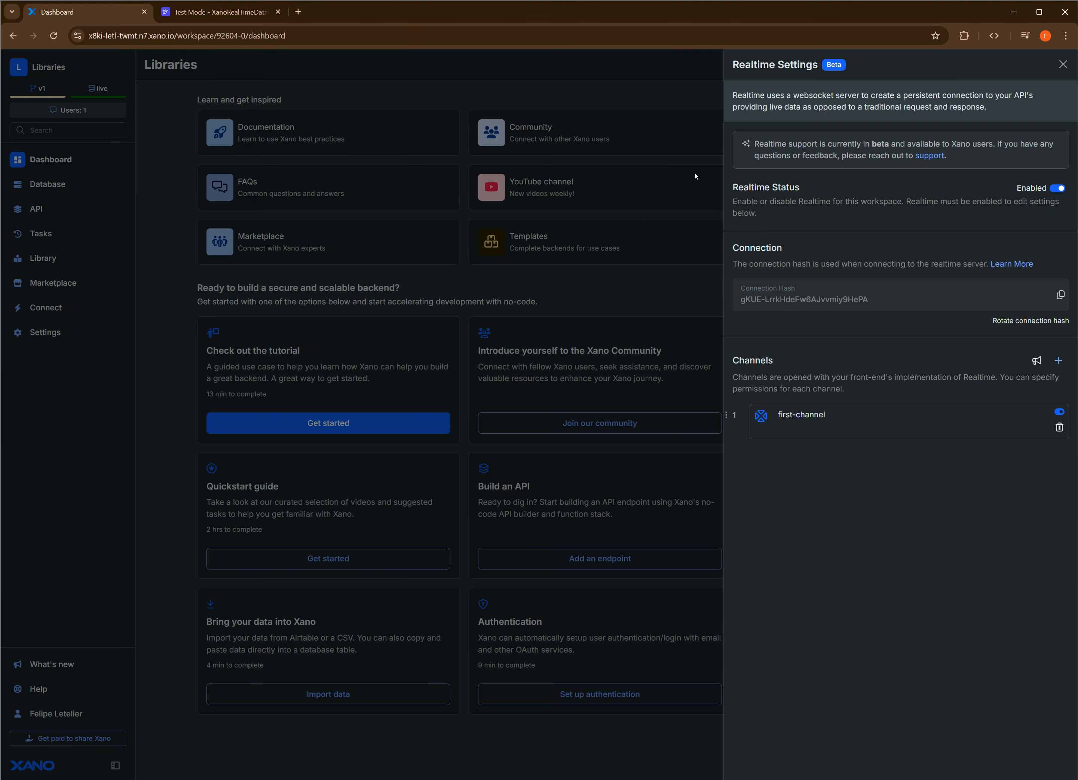
pyautogui.click(816, 425)
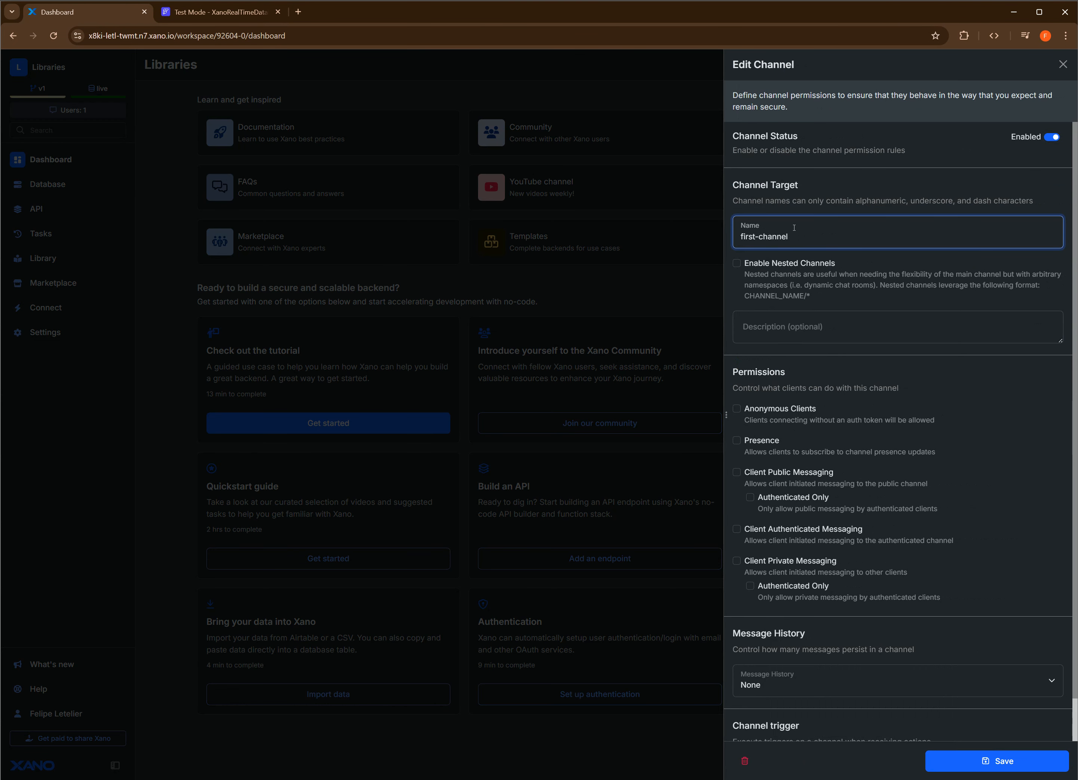
pyautogui.tripleClick(768, 237)
pyautogui.write('keep-alive-channel')
pyautogui.moveTo(813, 236); pyautogui.dragTo(737, 234)
# Permit Anonymous Clients and Client Public Messaging on the channel, without the Authenticated Only restriction, and save it.
pyautogui.click(740, 412)
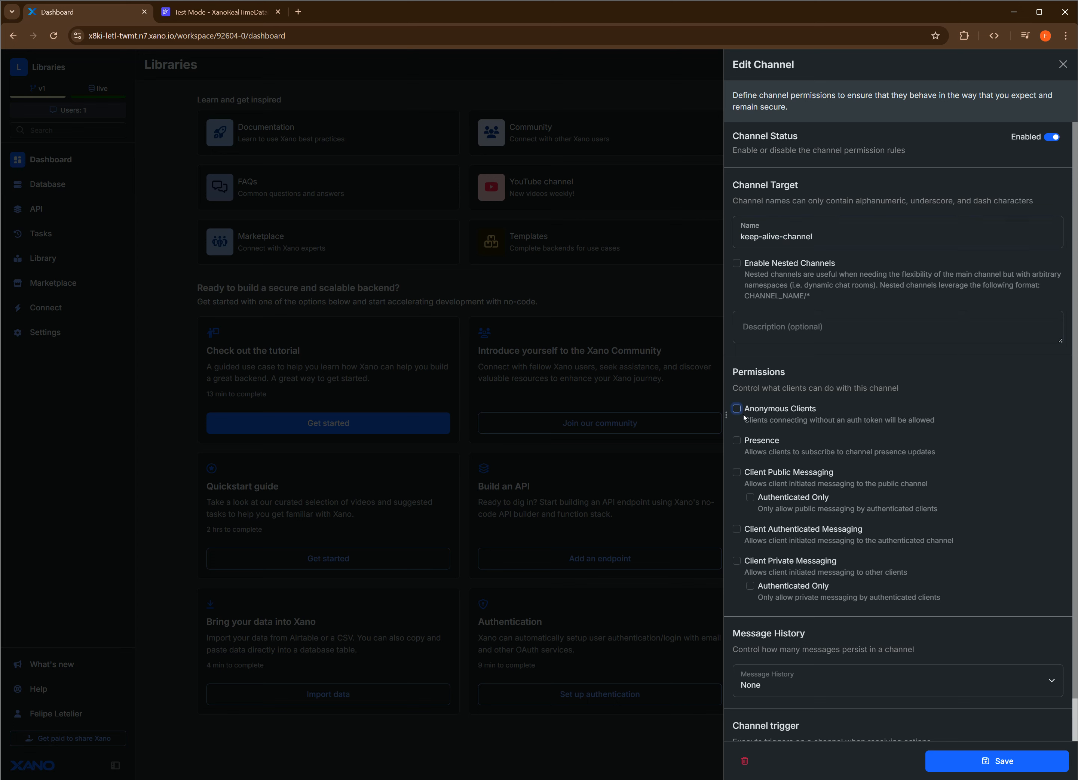
pyautogui.click(737, 411)
pyautogui.click(737, 473)
pyautogui.click(737, 409)
pyautogui.click(750, 498)
pyautogui.click(750, 498)
pyautogui.click(737, 409)
pyautogui.click(968, 768)
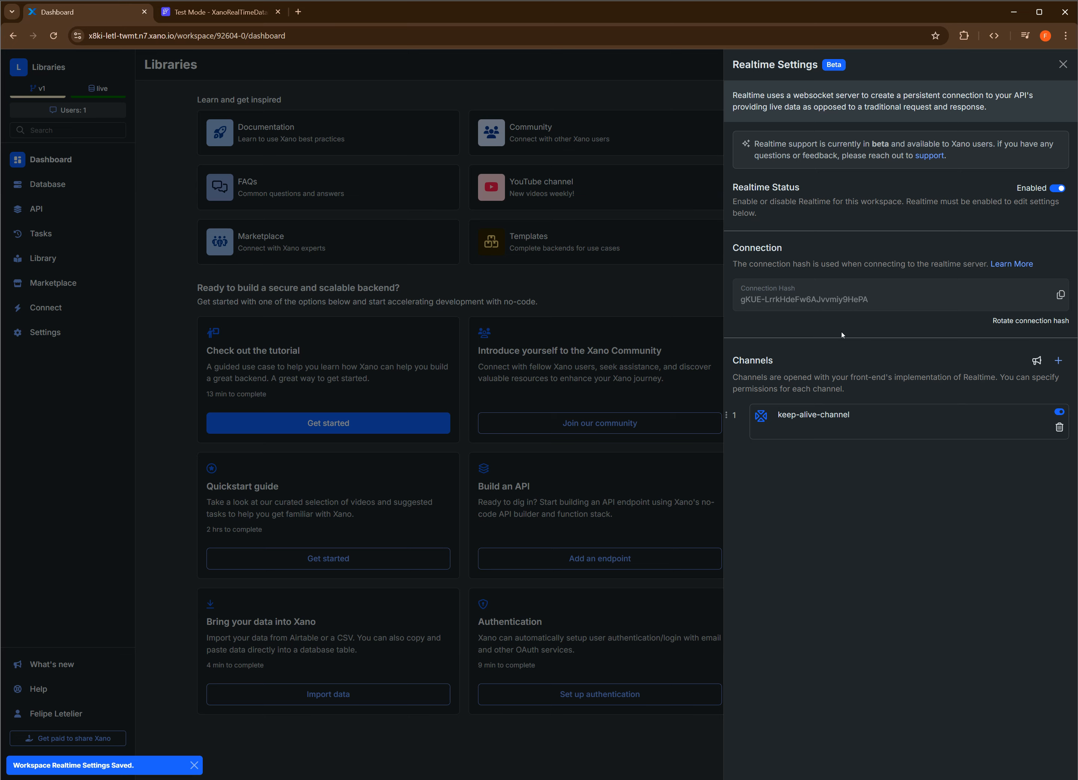
# Review the saved permissions, message history and trigger settings of keep-alive-channel.
pyautogui.click(905, 433)
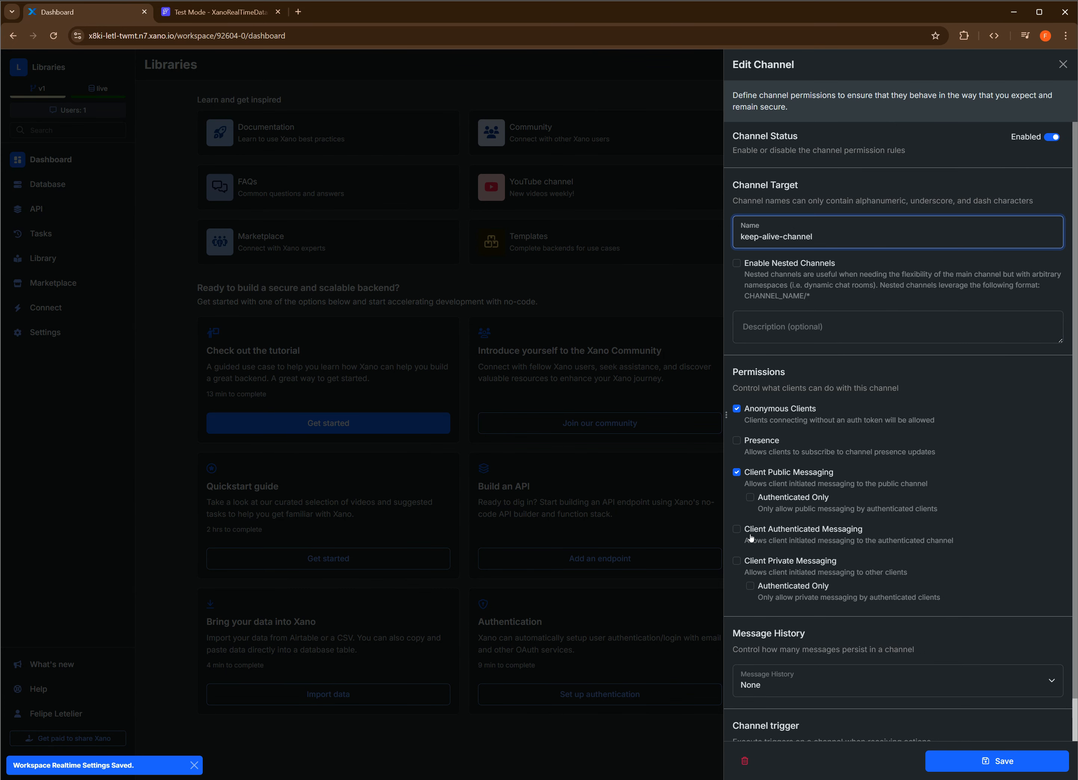
pyautogui.scroll(-1, 792, 602)
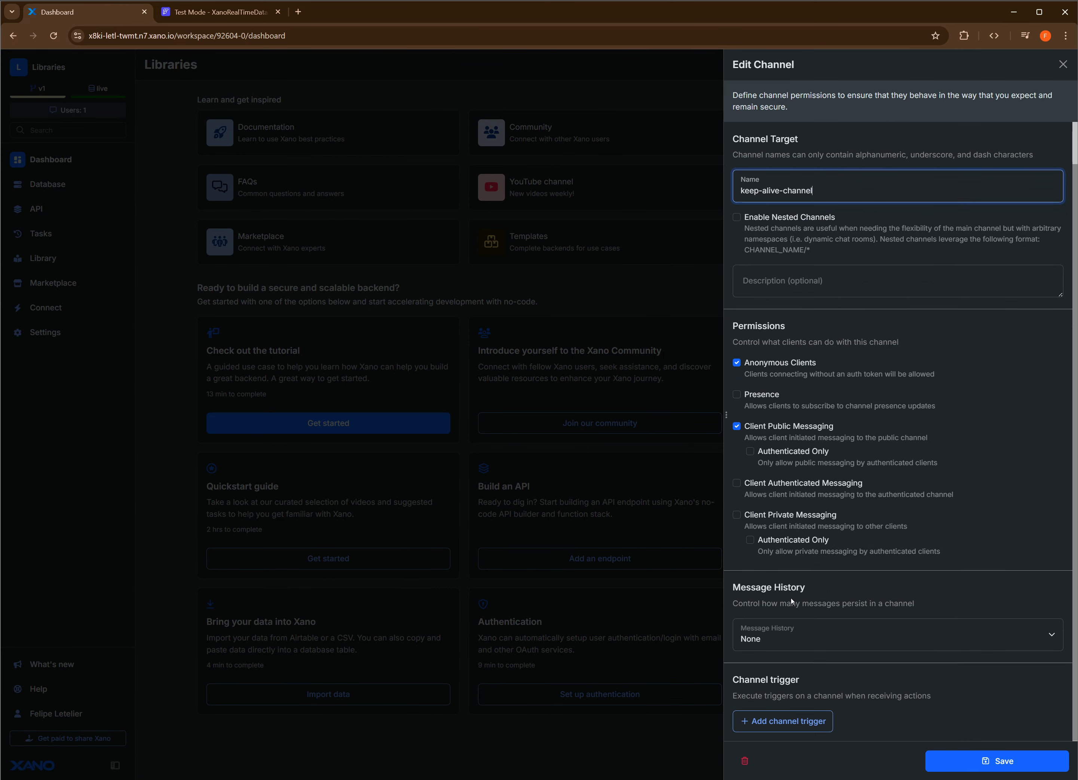
pyautogui.click(646, 420)
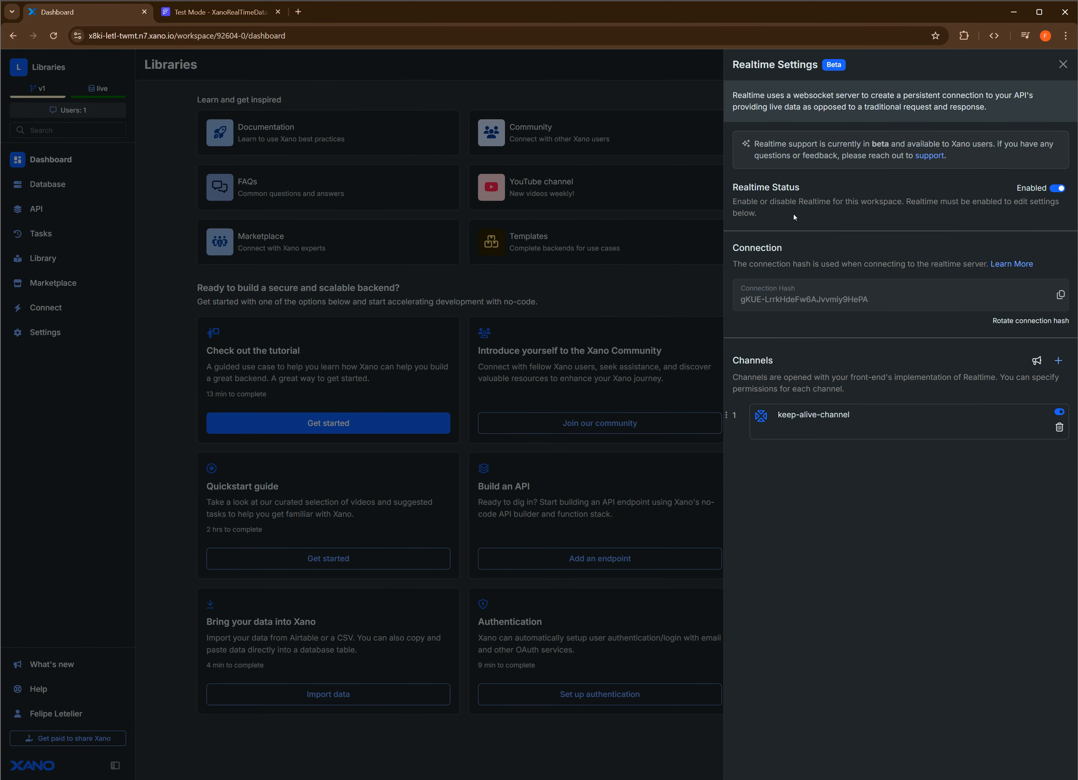
# Copy the channel name from Xano and set the connectWebsocket action's keepAliveChannel parameter to keep-alive-channel in FlutterFlow.
pyautogui.click(843, 431)
pyautogui.hotkey('ctrl', 'c')
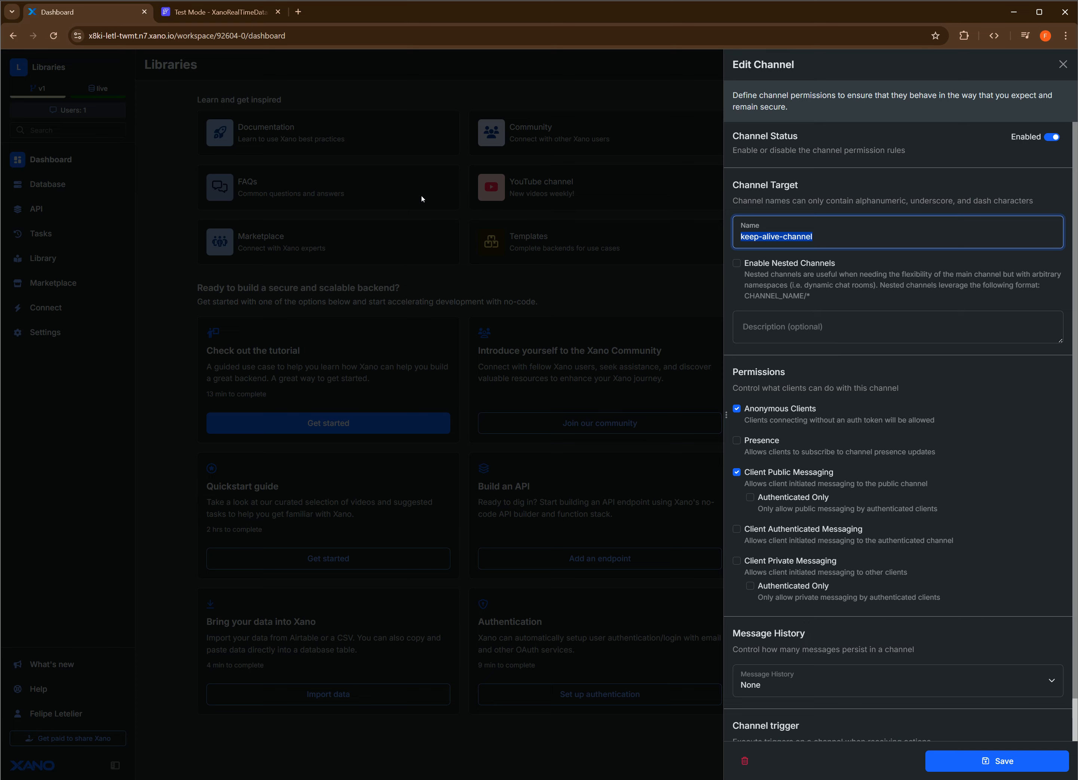
pyautogui.click(249, 19)
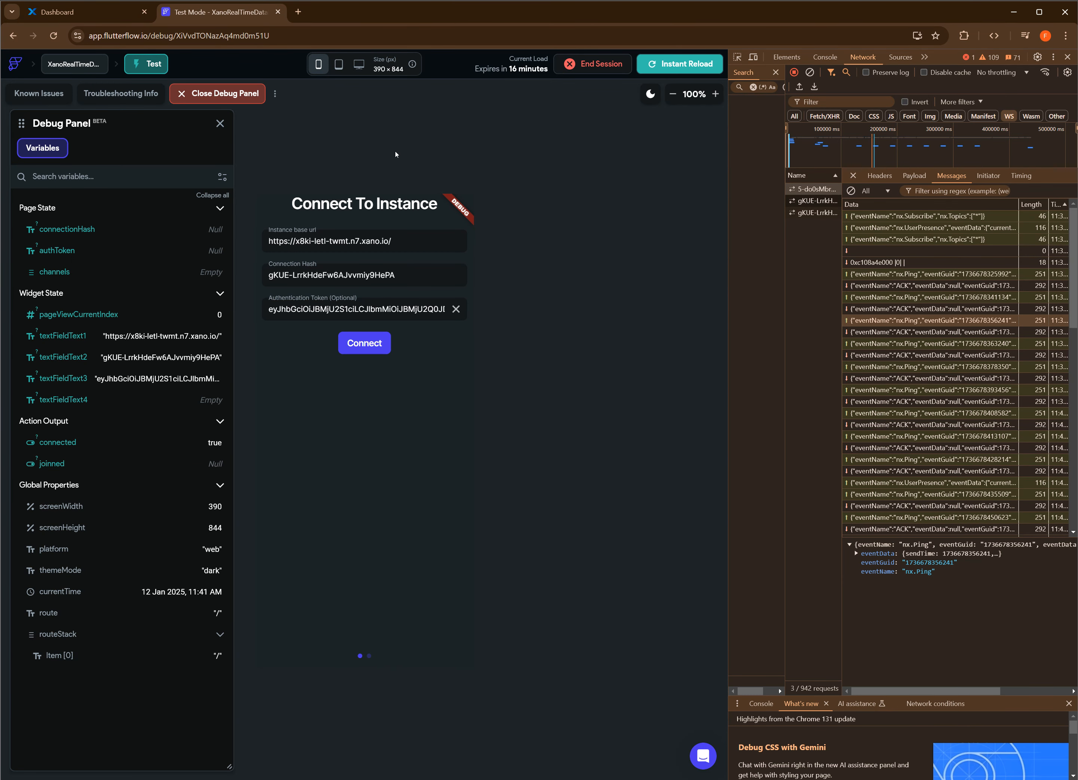
pyautogui.click(103, 14)
pyautogui.hotkey('alt', 'Tab')
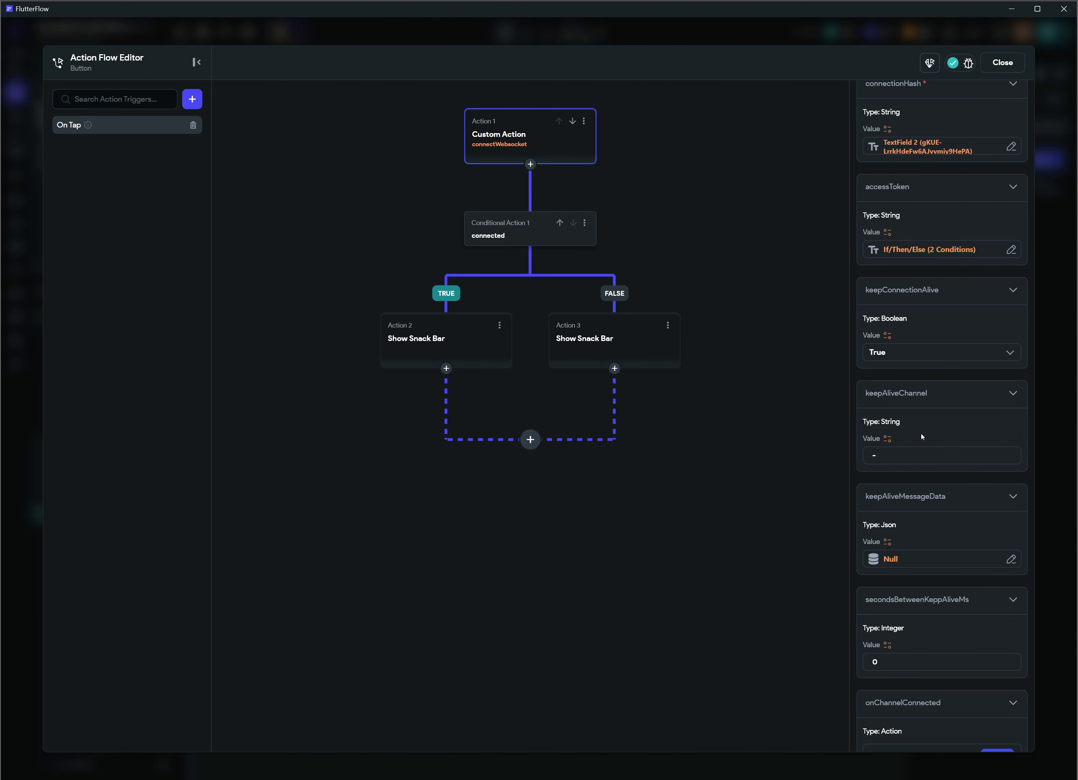
pyautogui.hotkey('ctrl', 'v')
# Change the source of the keepAliveMessageData parameter to Create Map (JSON).
pyautogui.scroll(-1, 890, 547)
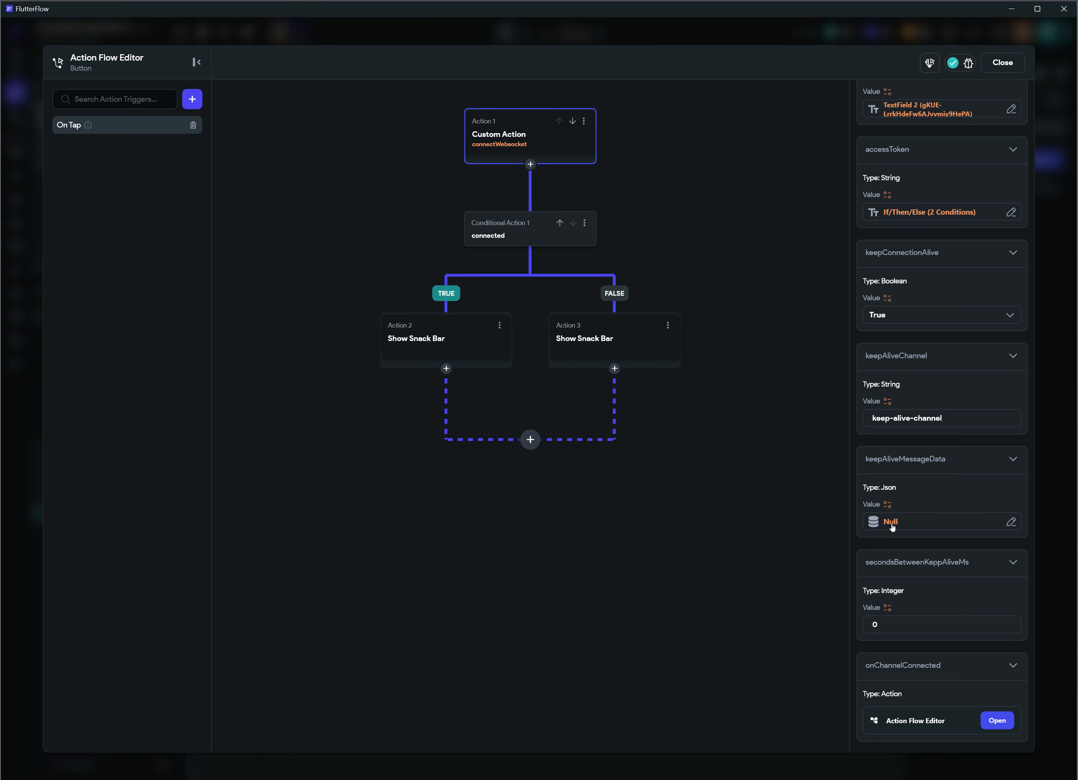
pyautogui.hotkey('alt', 'Tab')
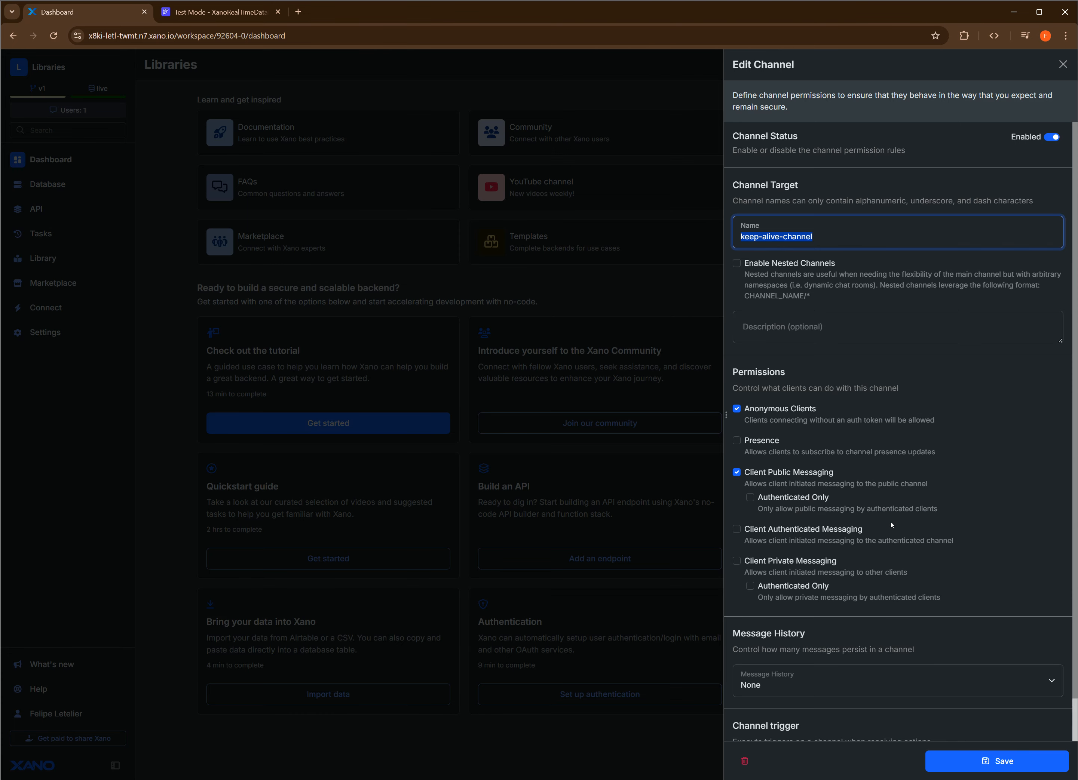
pyautogui.hotkey('alt', 'Tab')
pyautogui.click(887, 506)
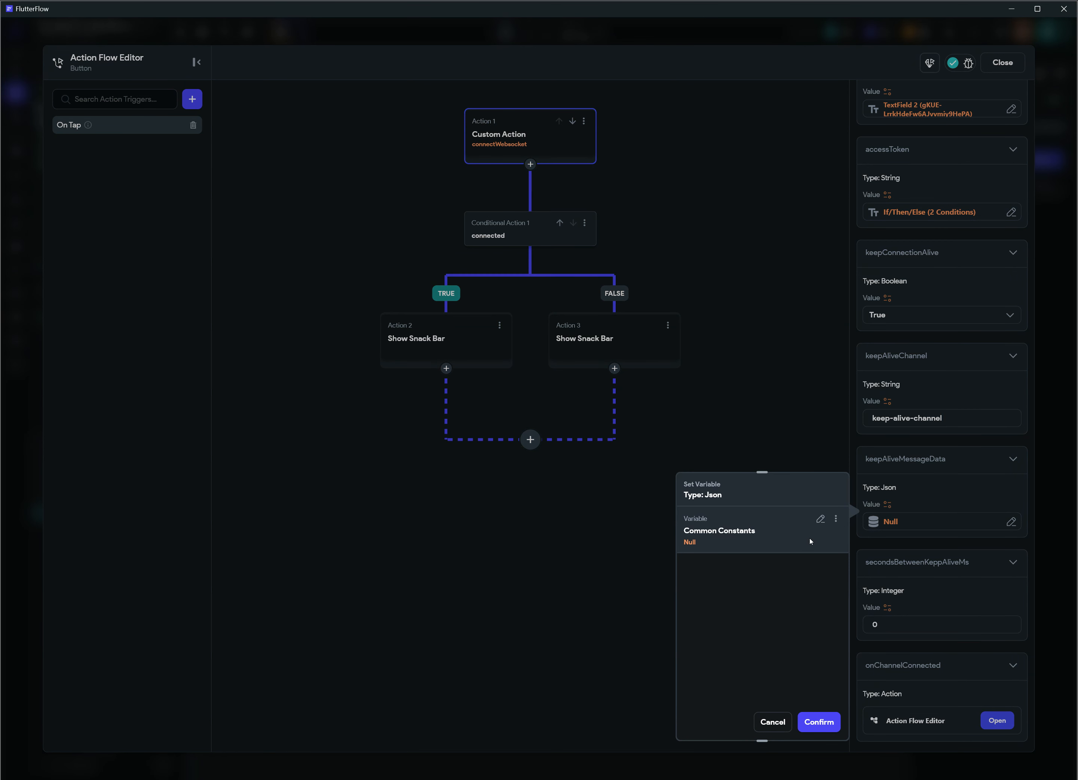
pyautogui.click(819, 520)
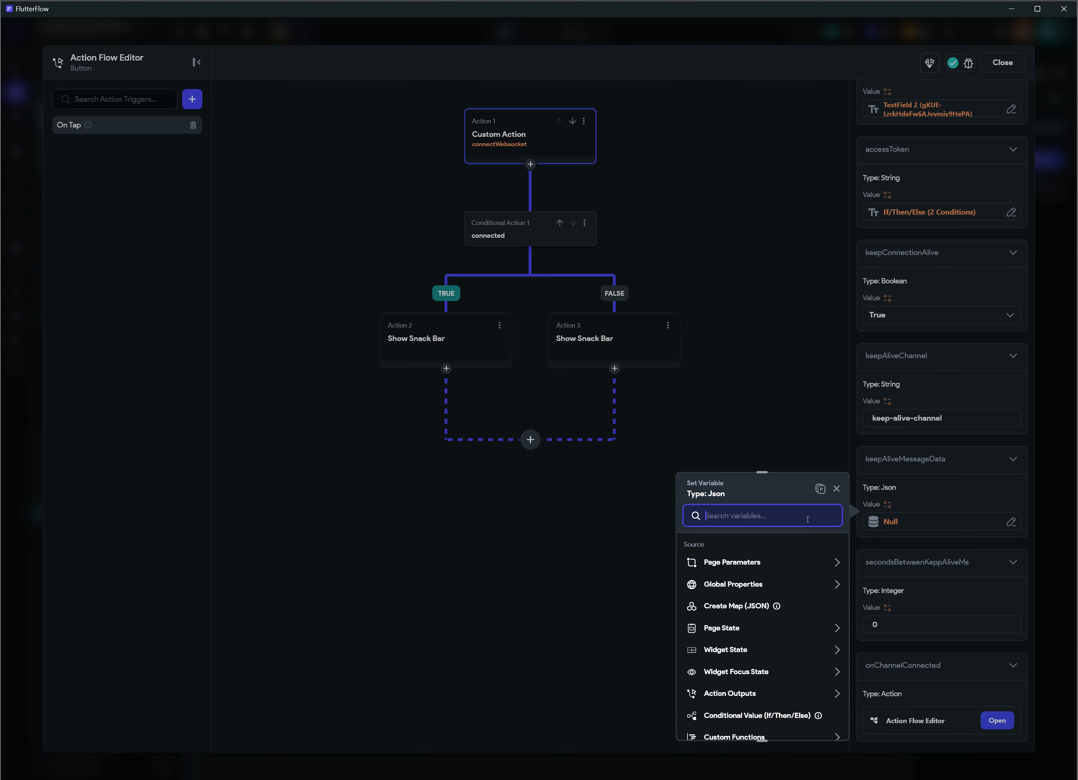
pyautogui.click(733, 608)
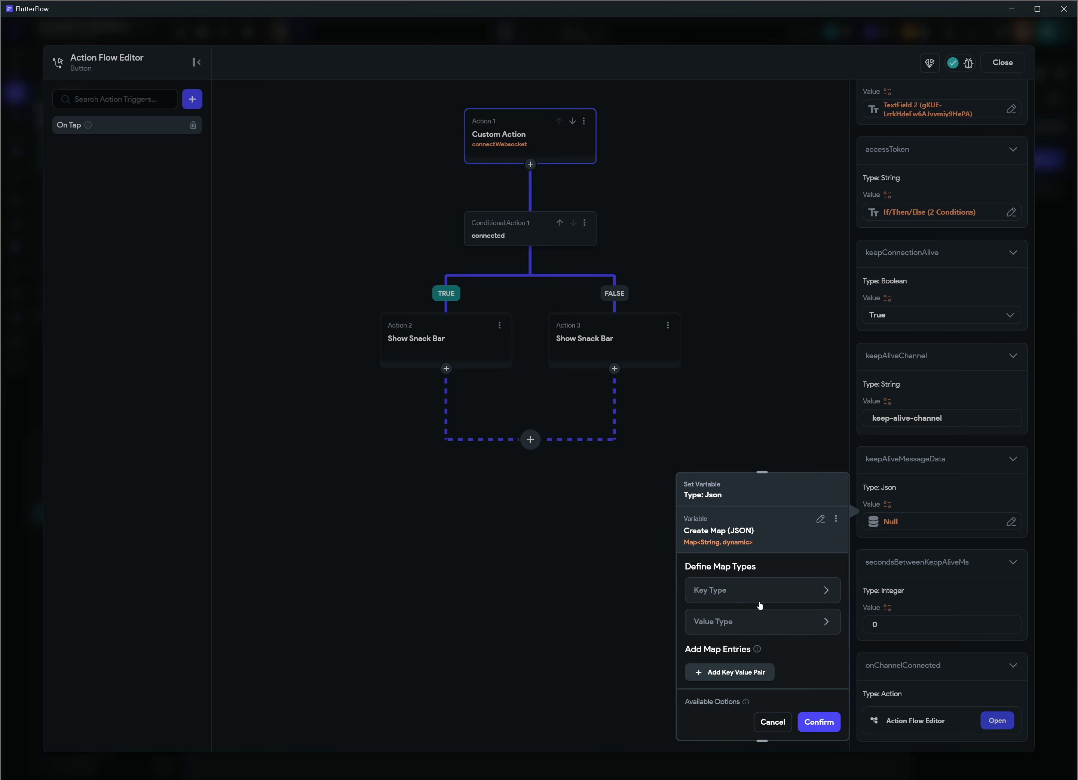
# Define the map with String keys and non-nullable String values.
pyautogui.click(723, 598)
pyautogui.click(732, 615)
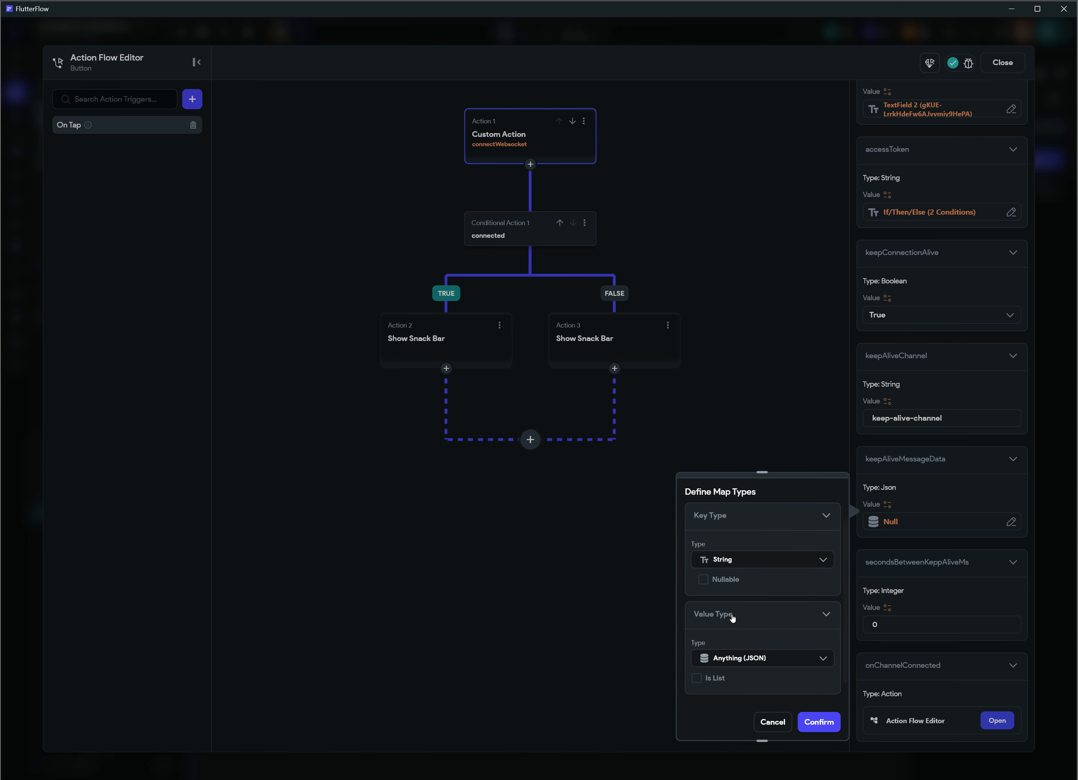
pyautogui.scroll(-2, 735, 620)
pyautogui.click(750, 583)
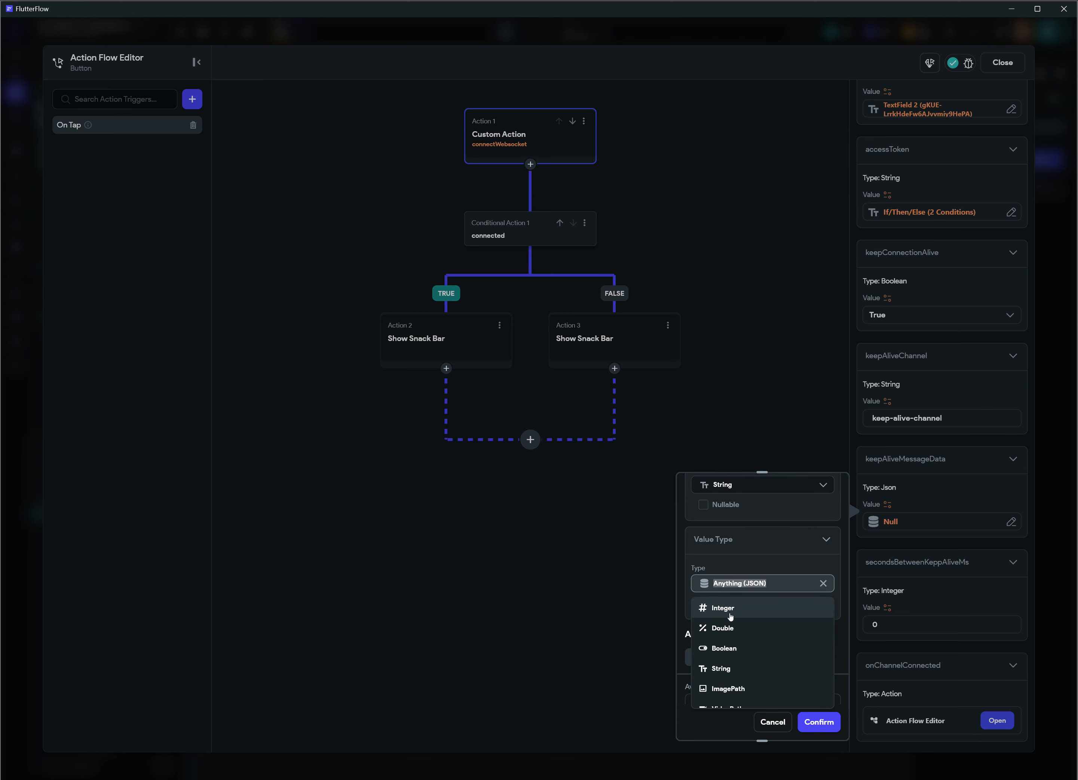
pyautogui.click(723, 667)
pyautogui.scroll(1, 767, 643)
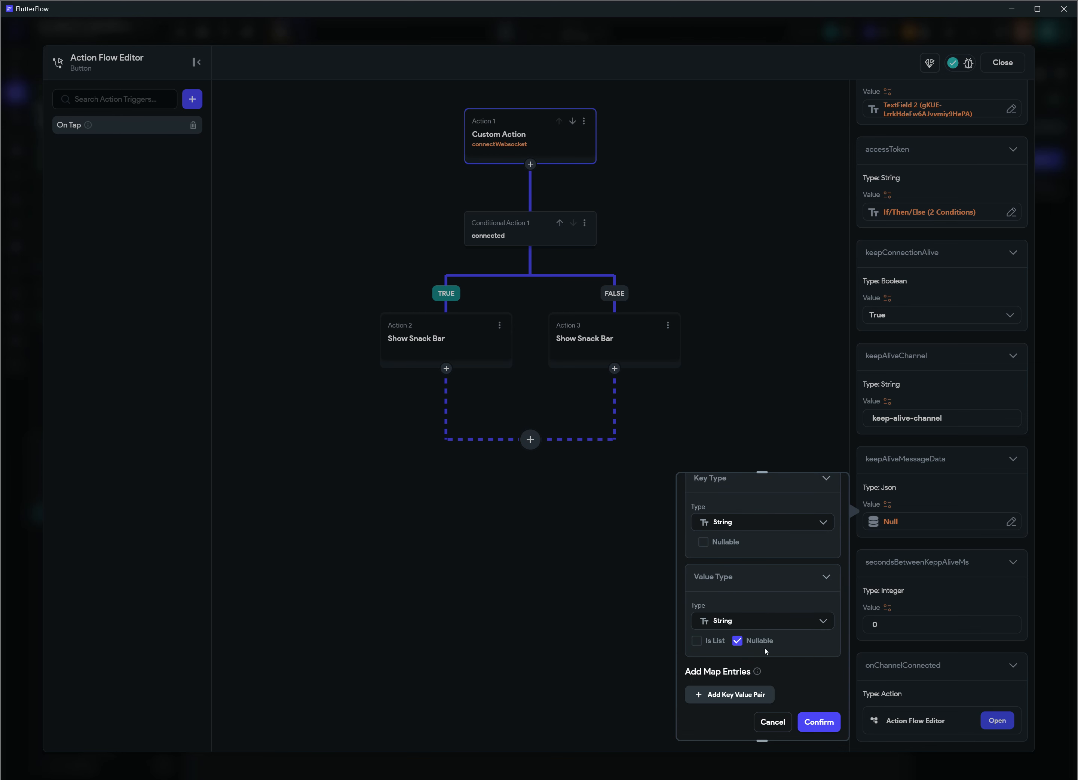
pyautogui.click(737, 641)
# Add a map entry with the key message and the value ping, and confirm the keepAliveMessageData variable.
pyautogui.scroll(-2, 766, 637)
pyautogui.click(765, 639)
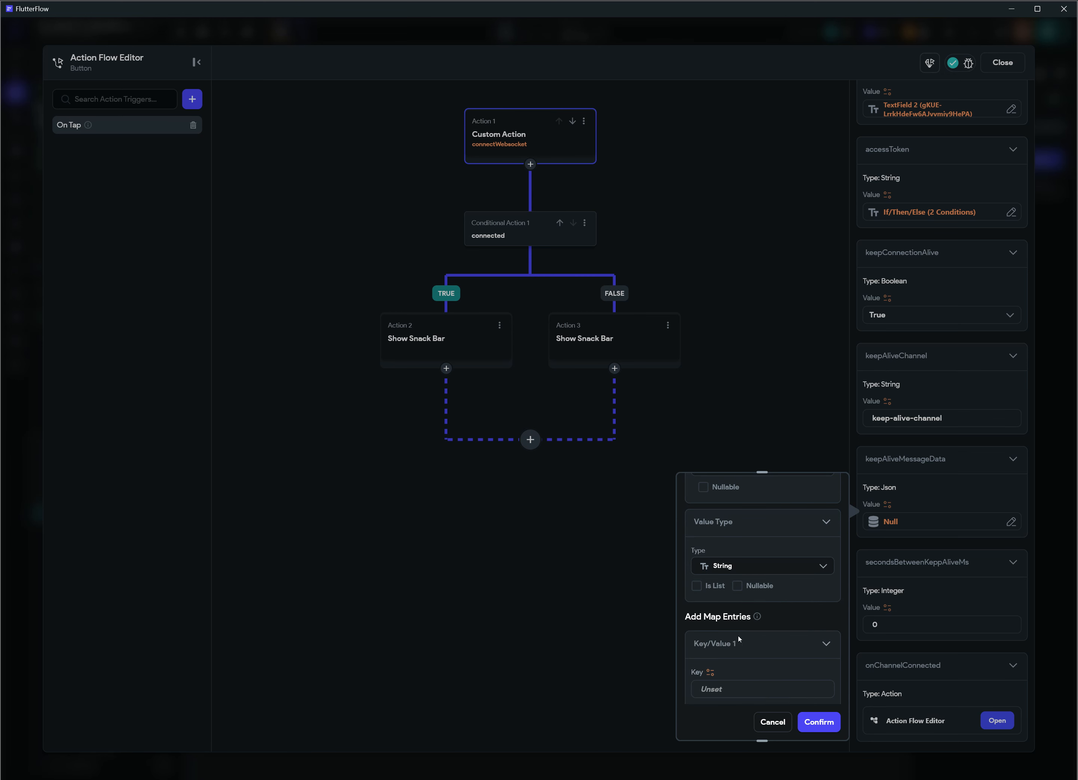
pyautogui.scroll(-2, 723, 620)
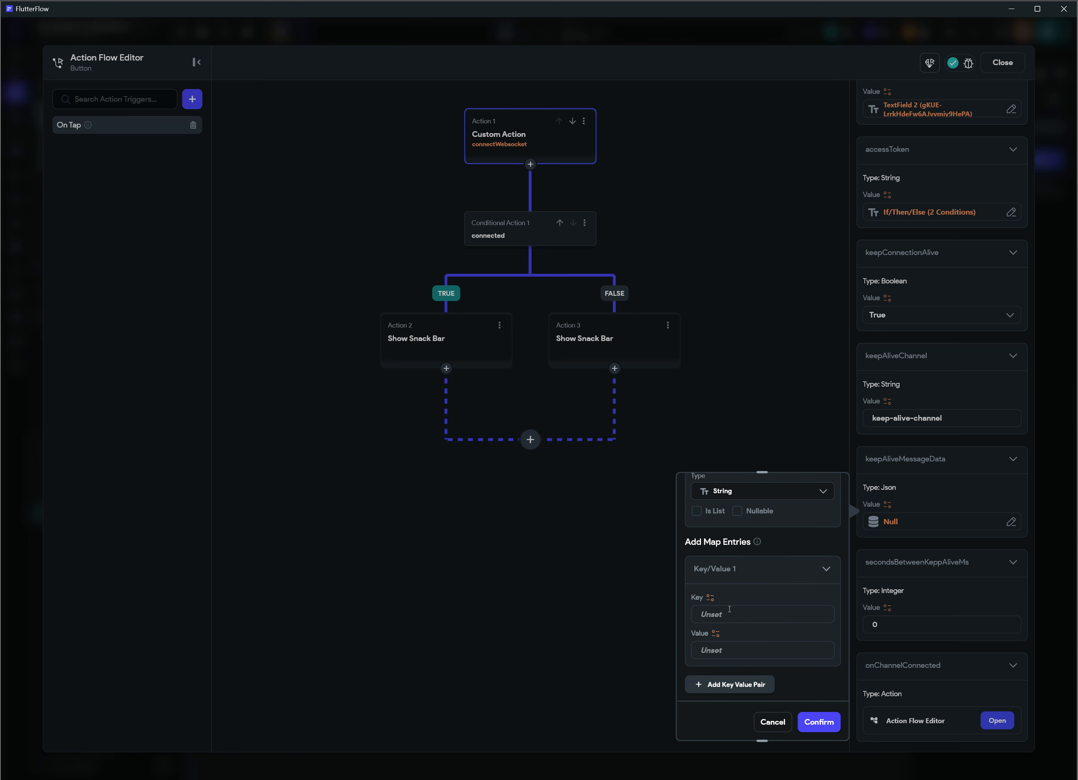
pyautogui.click(729, 610)
pyautogui.write('message')
pyautogui.scroll(-1, 729, 609)
pyautogui.click(722, 613)
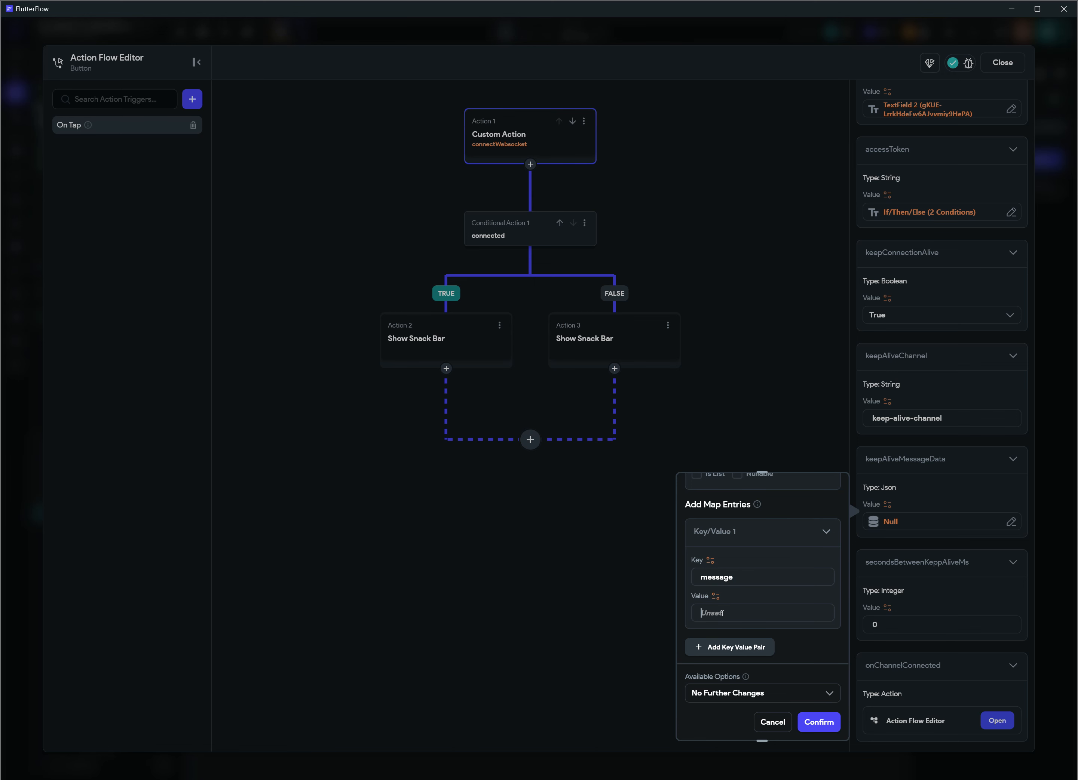
pyautogui.write('ping')
pyautogui.scroll(4, 737, 612)
pyautogui.scroll(5, 735, 559)
pyautogui.scroll(-9, 721, 601)
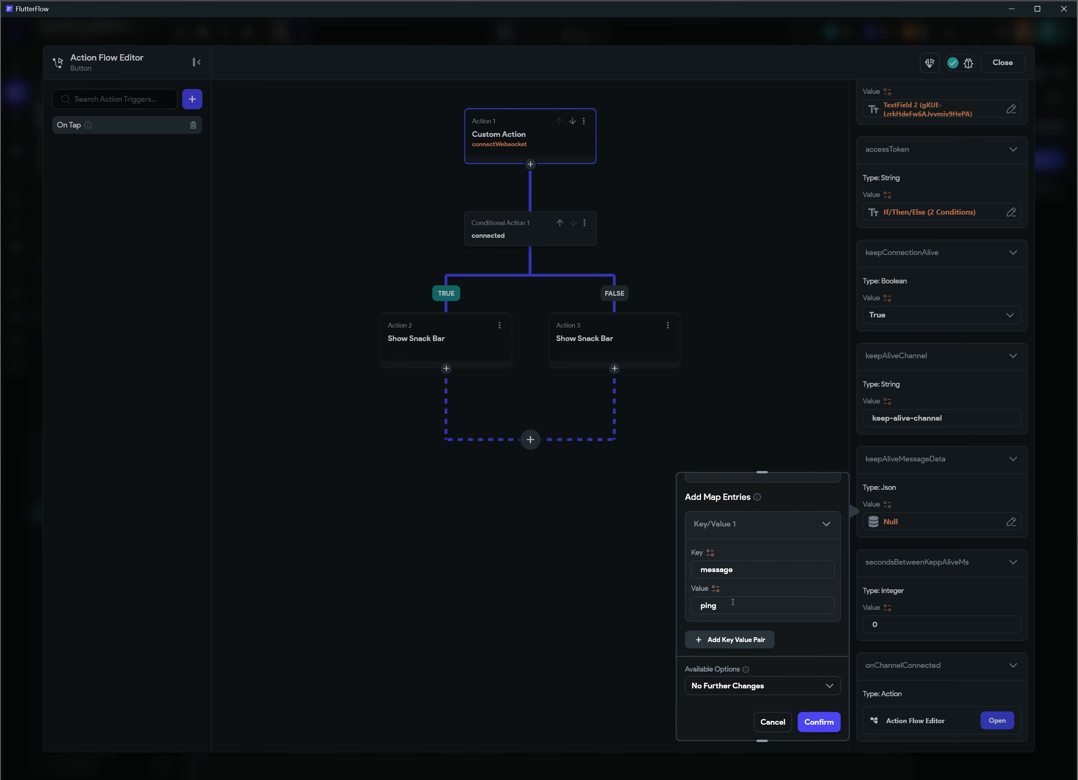
pyautogui.click(820, 723)
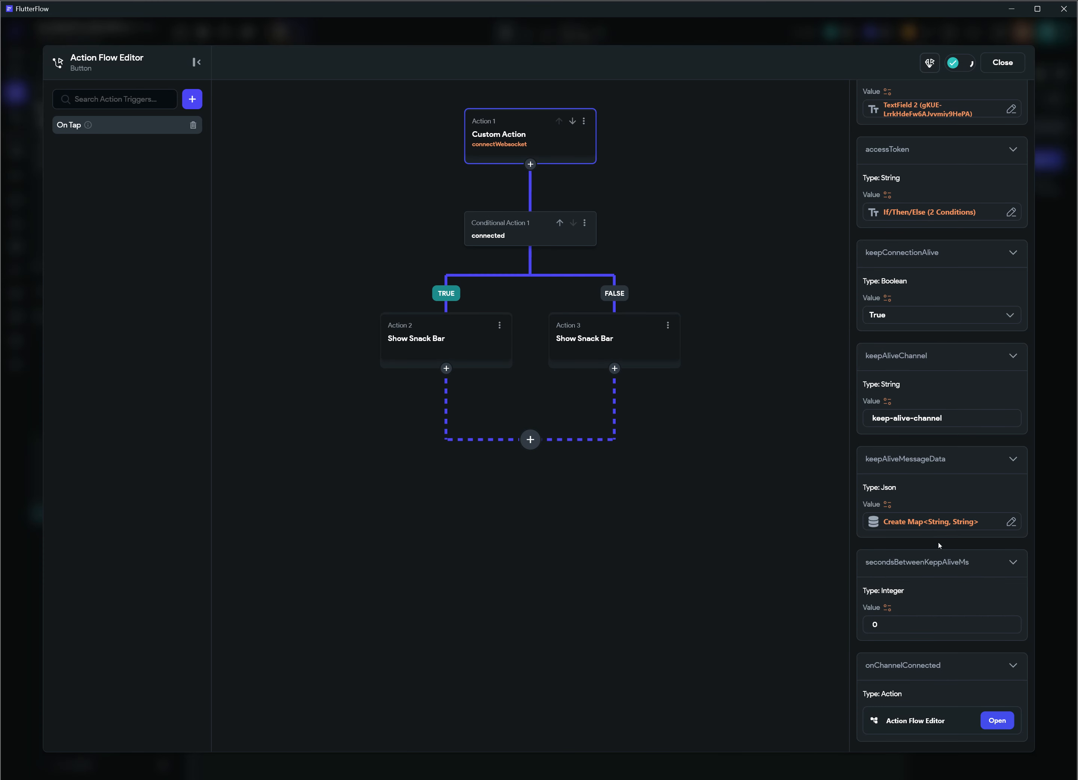
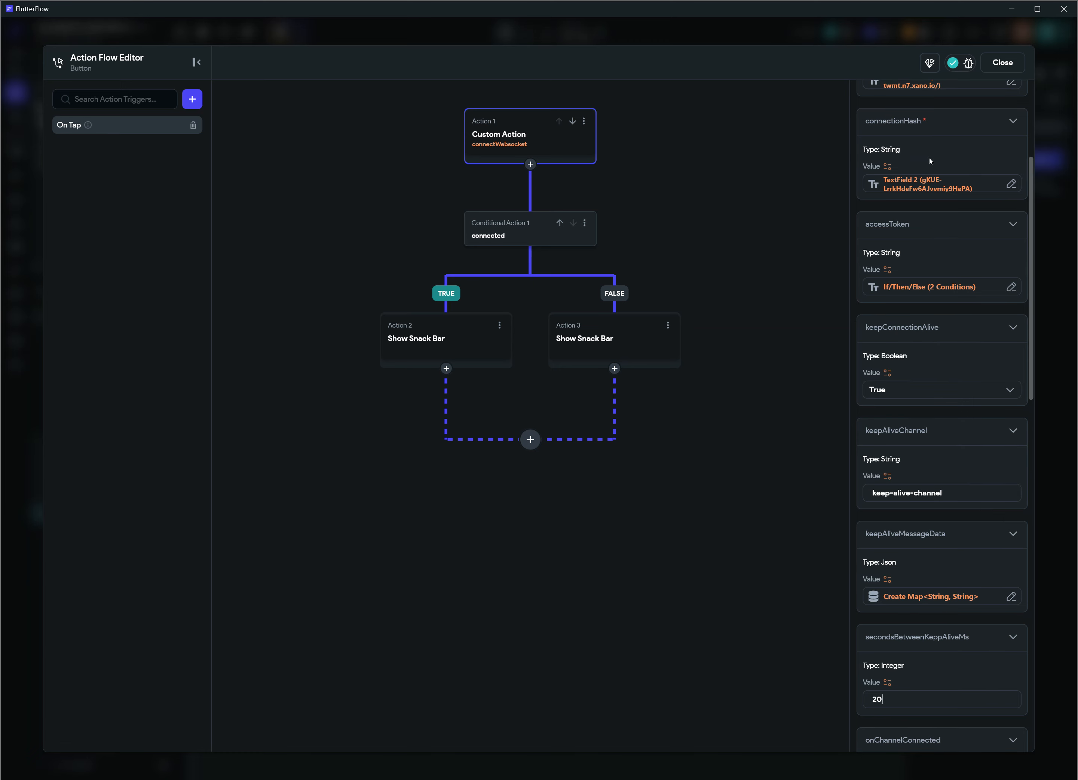
# Leave the action flow editor and instantly reload the browser test session, clearing the recorded network requests.
pyautogui.click(1003, 63)
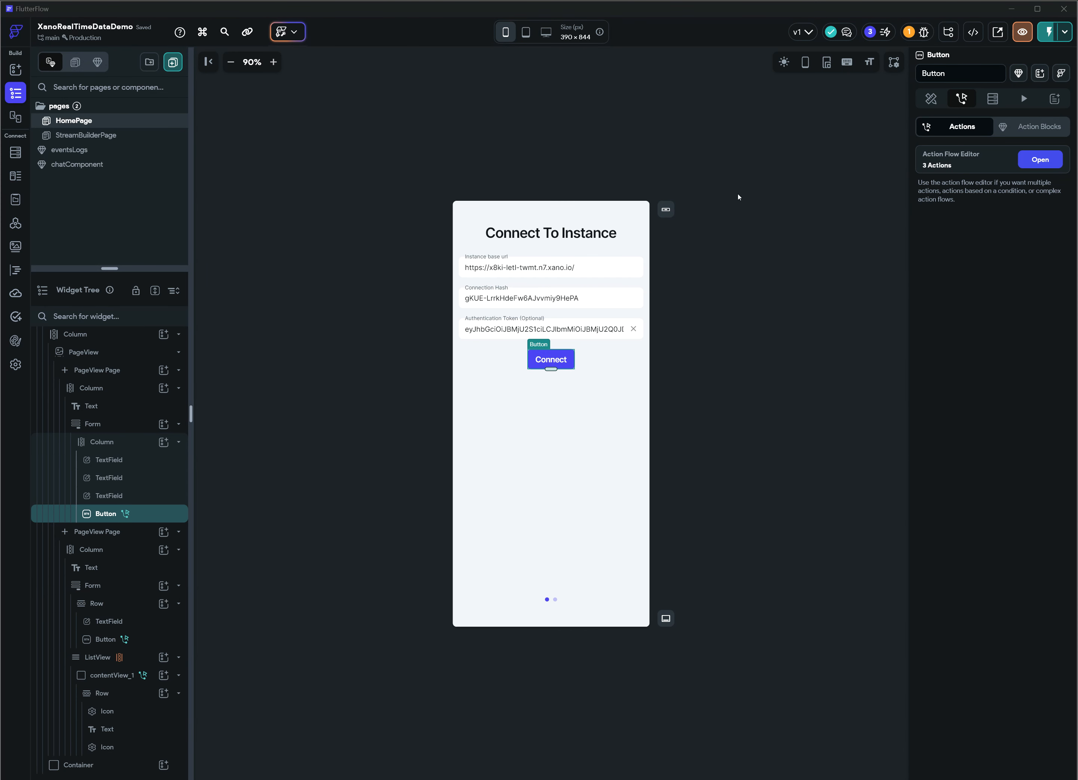
pyautogui.hotkey('alt', 'Tab')
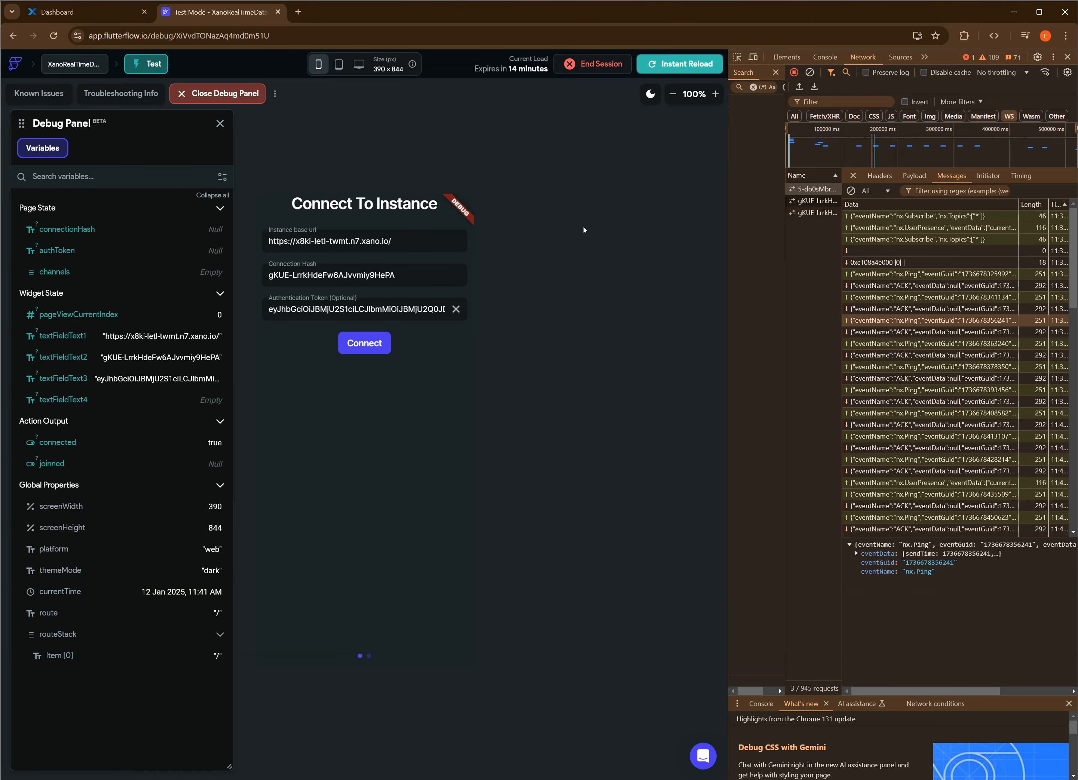
pyautogui.click(702, 71)
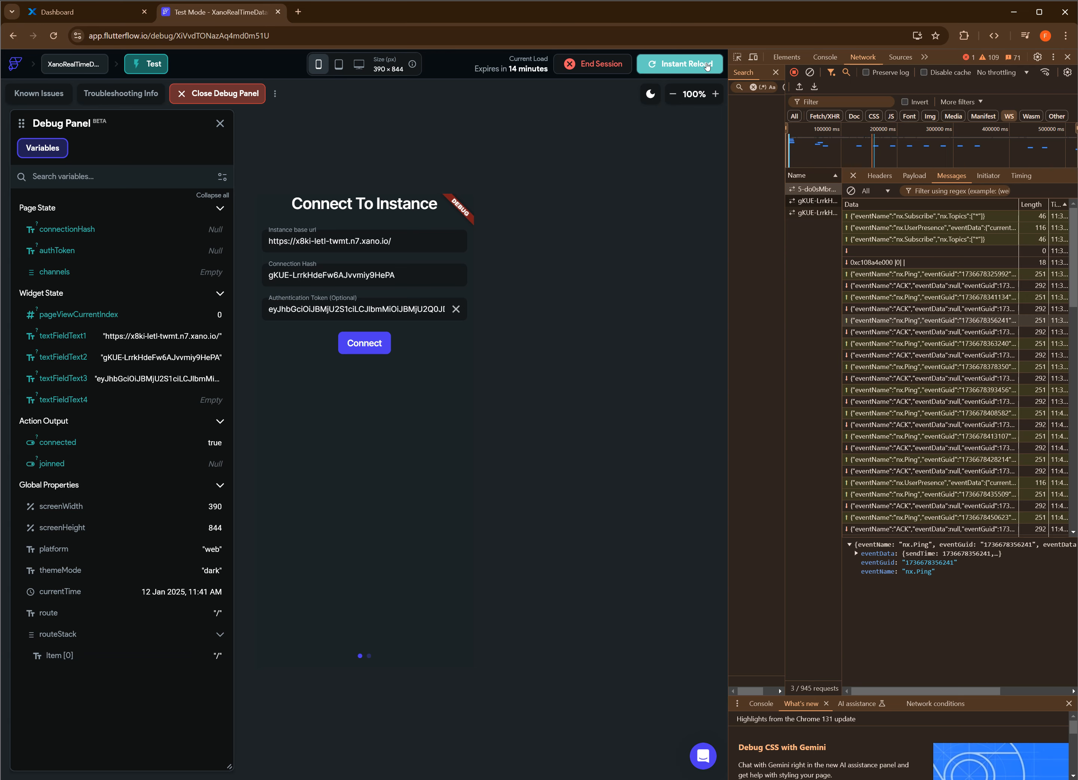
pyautogui.click(809, 72)
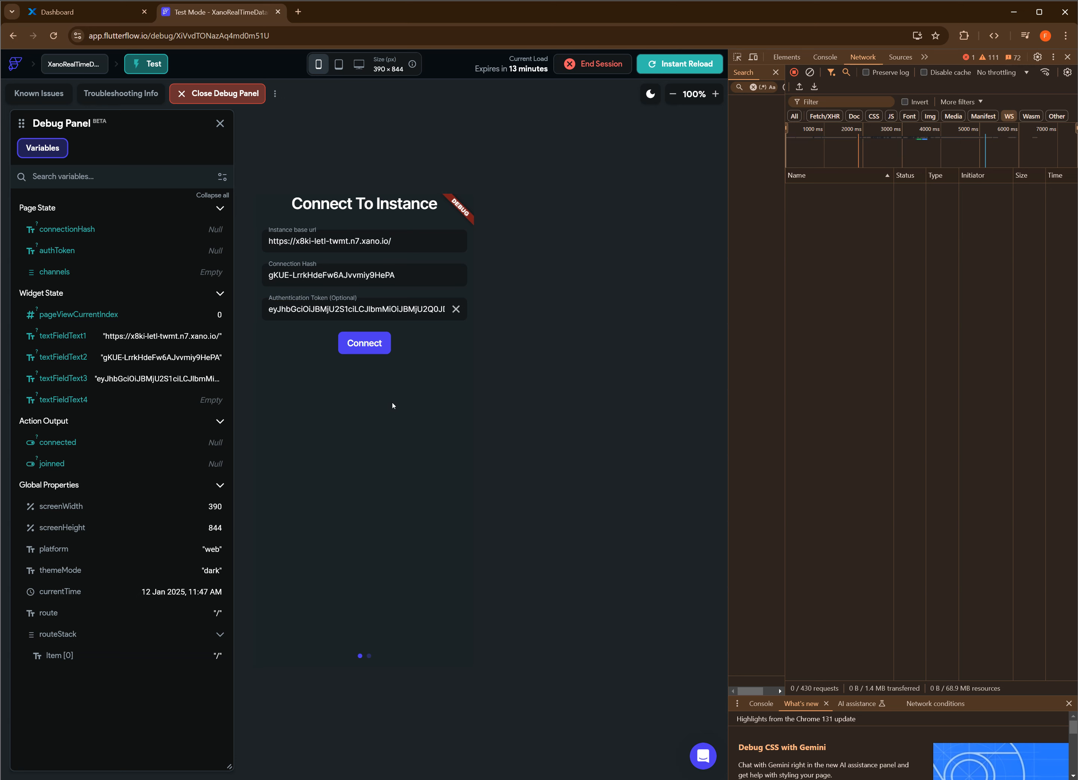
# Connect the app to the Xano instance and inspect the join message sent over its WebSocket connection.
pyautogui.click(378, 353)
pyautogui.click(379, 353)
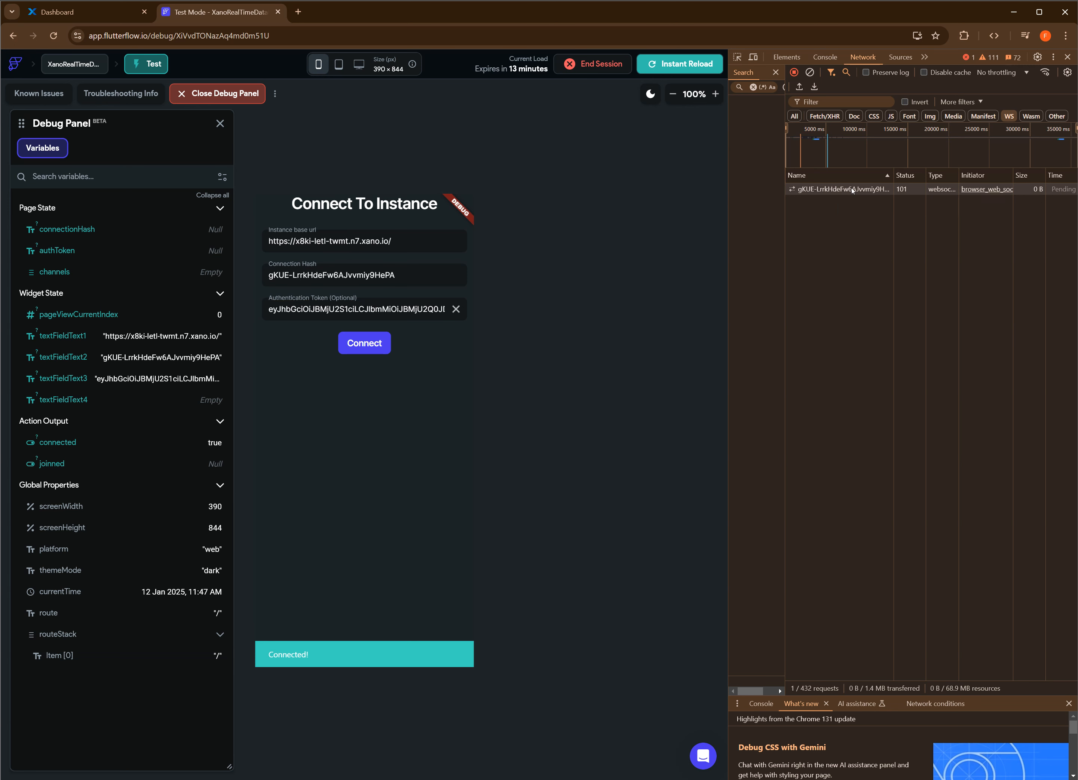
pyautogui.click(830, 194)
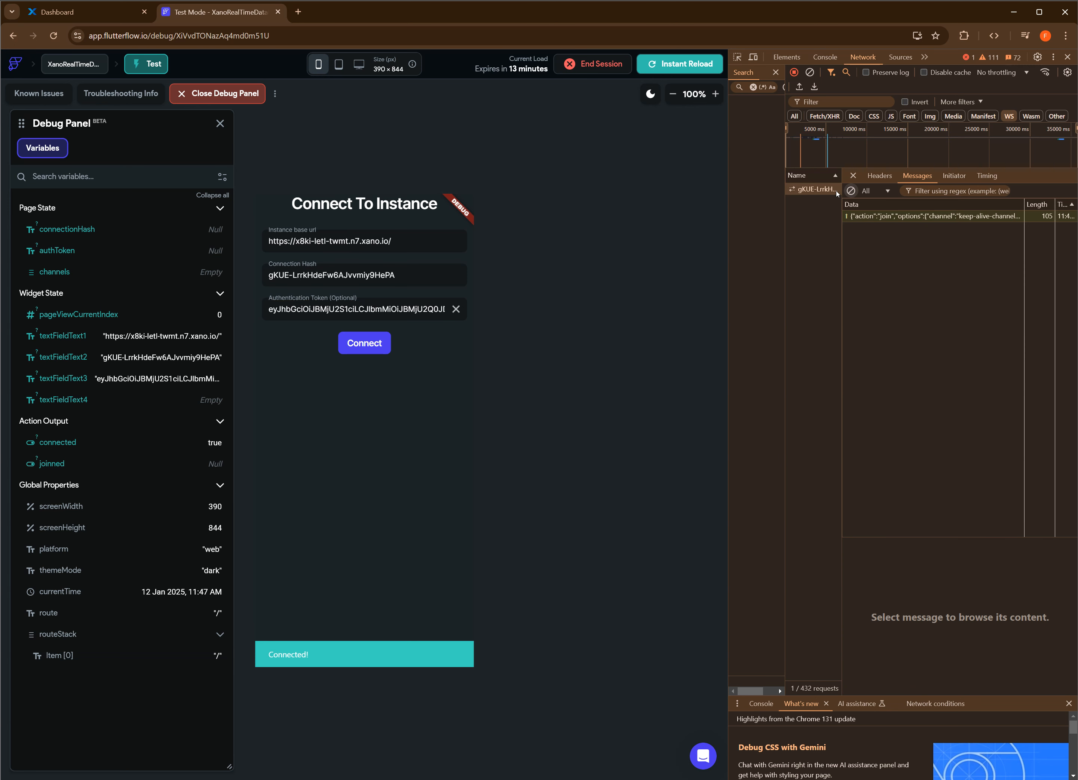
pyautogui.click(892, 221)
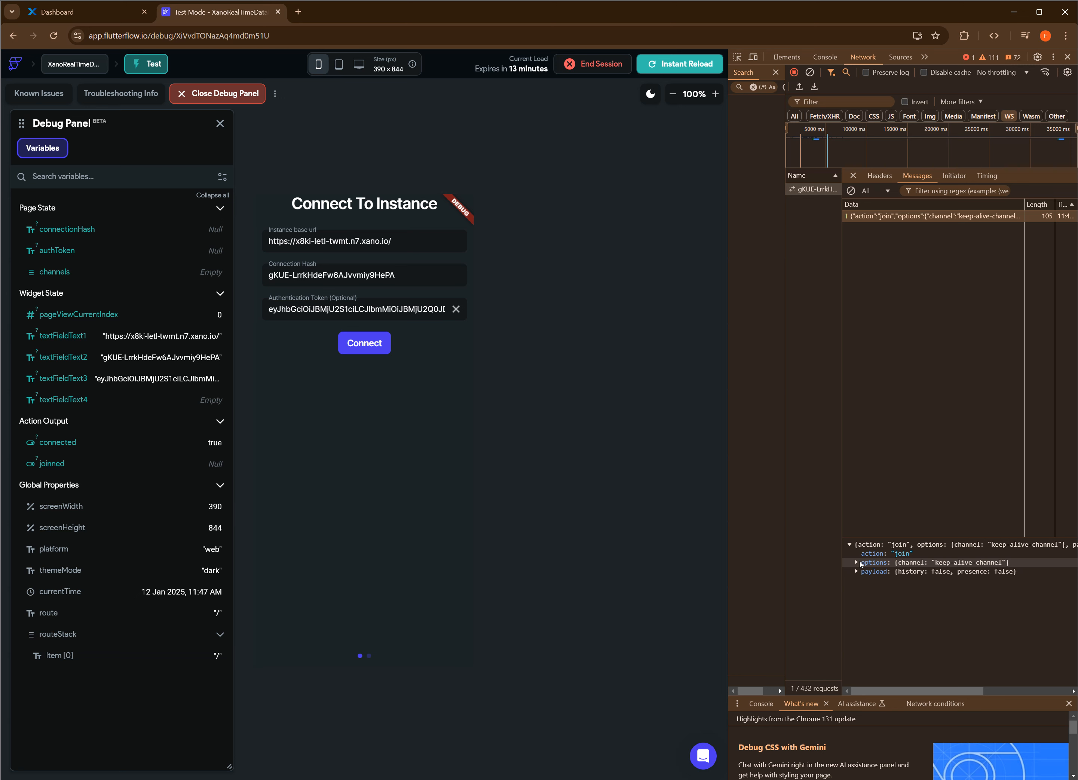
# Examine the join message's channel option, then the payload data of the outgoing and incoming keep-alive messages in the WebSocket log.
pyautogui.click(857, 563)
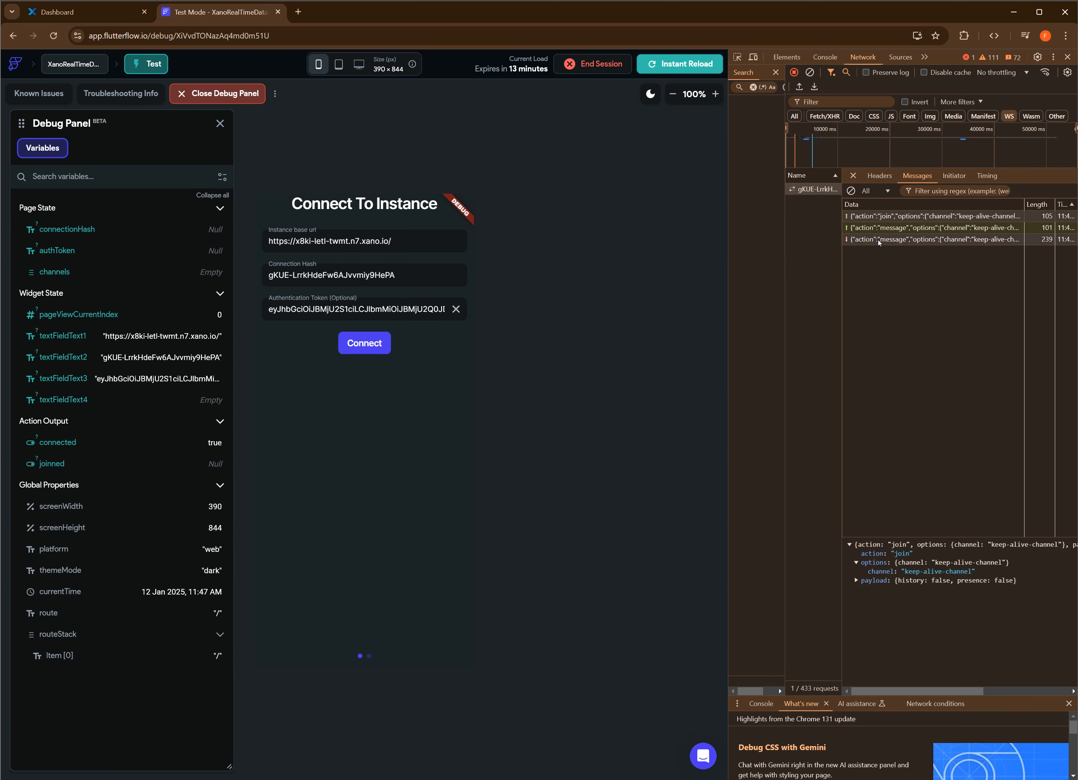
pyautogui.click(912, 228)
pyautogui.click(857, 572)
pyautogui.click(863, 581)
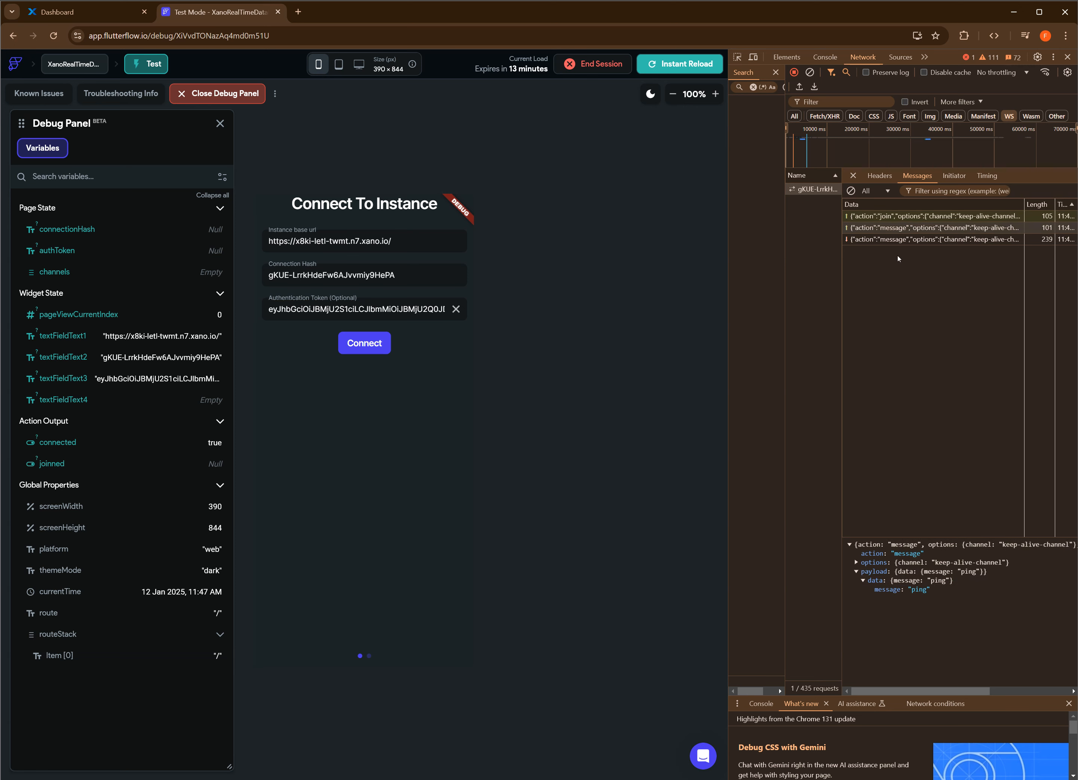
pyautogui.click(886, 240)
pyautogui.click(863, 582)
pyautogui.click(865, 590)
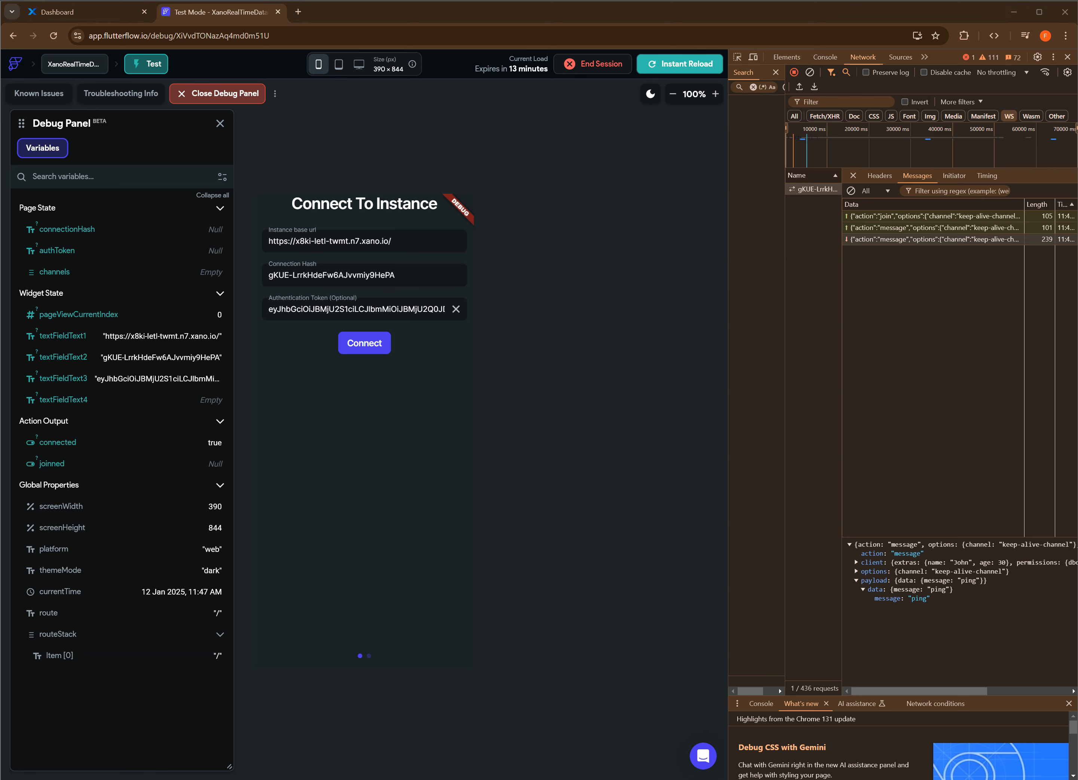
# Switch to the Xano dashboard, leave the keep-alive-channel editor and view the channel in the Realtime settings.
pyautogui.click(113, 13)
pyautogui.scroll(-1, 822, 585)
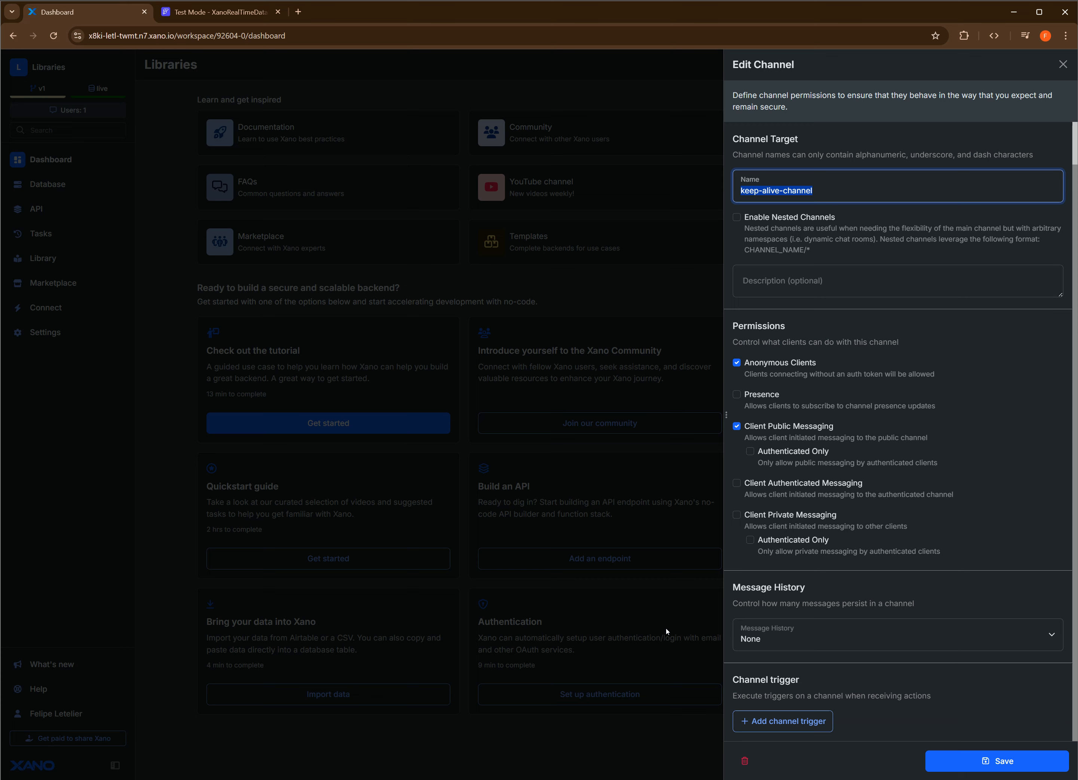
pyautogui.click(654, 622)
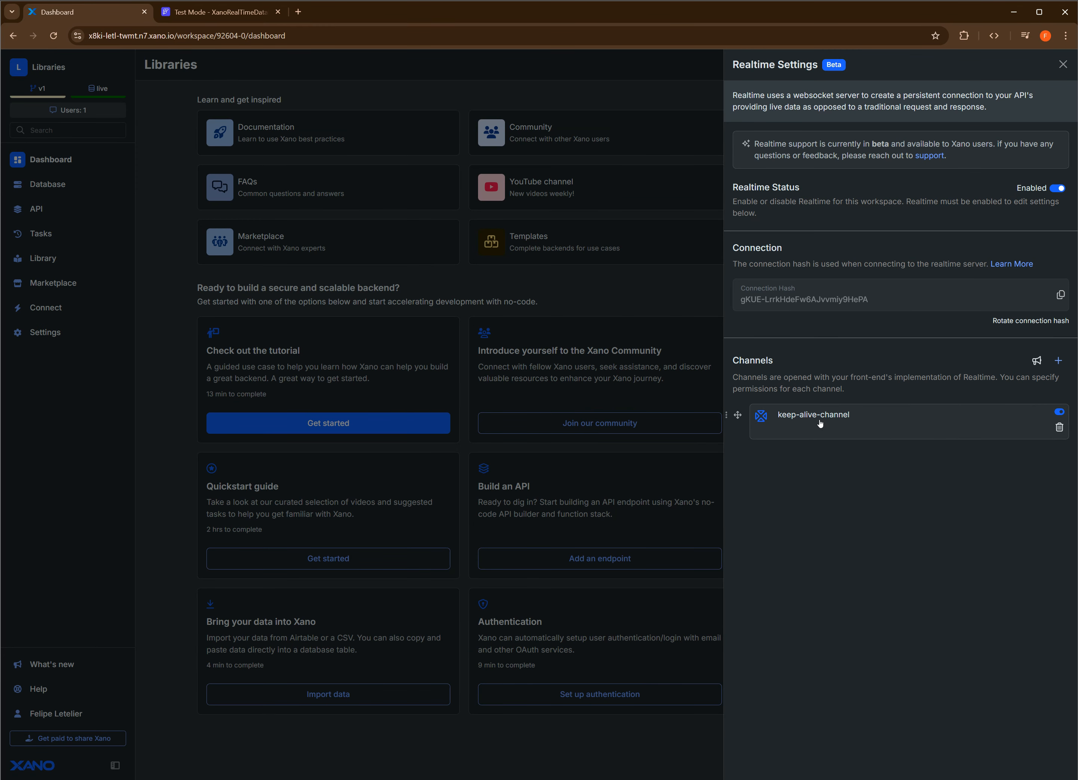
pyautogui.hotkey('alt', 'Tab')
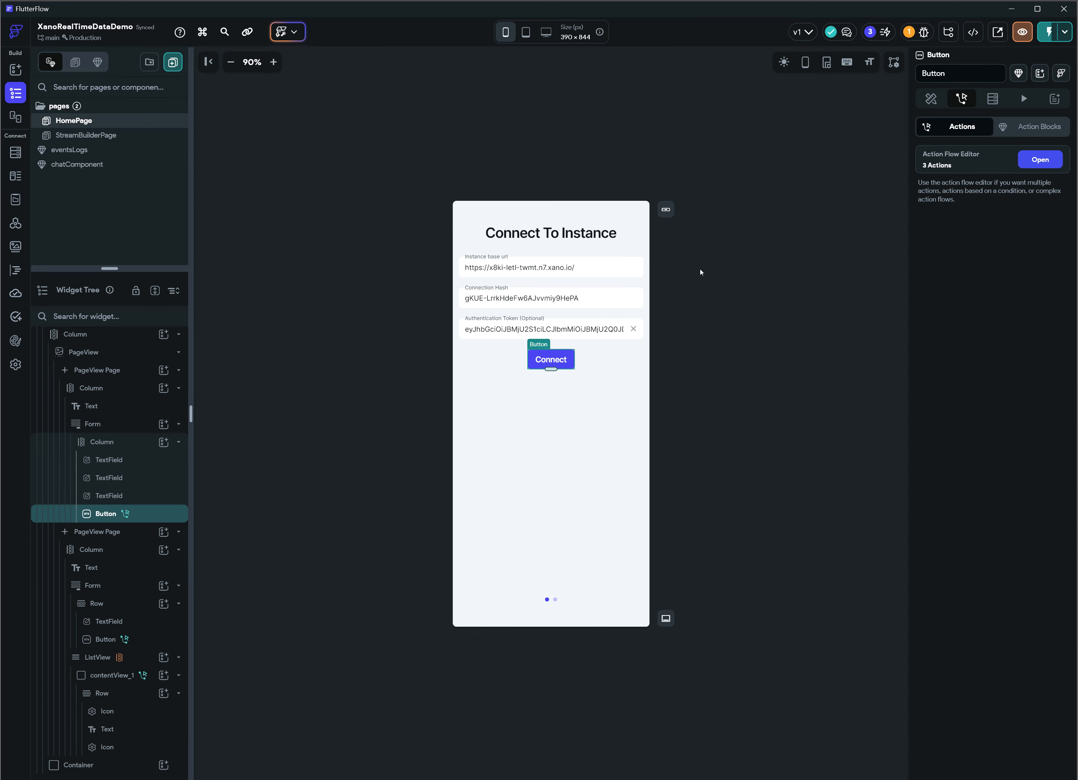
pyautogui.hotkey('alt', 'Tab')
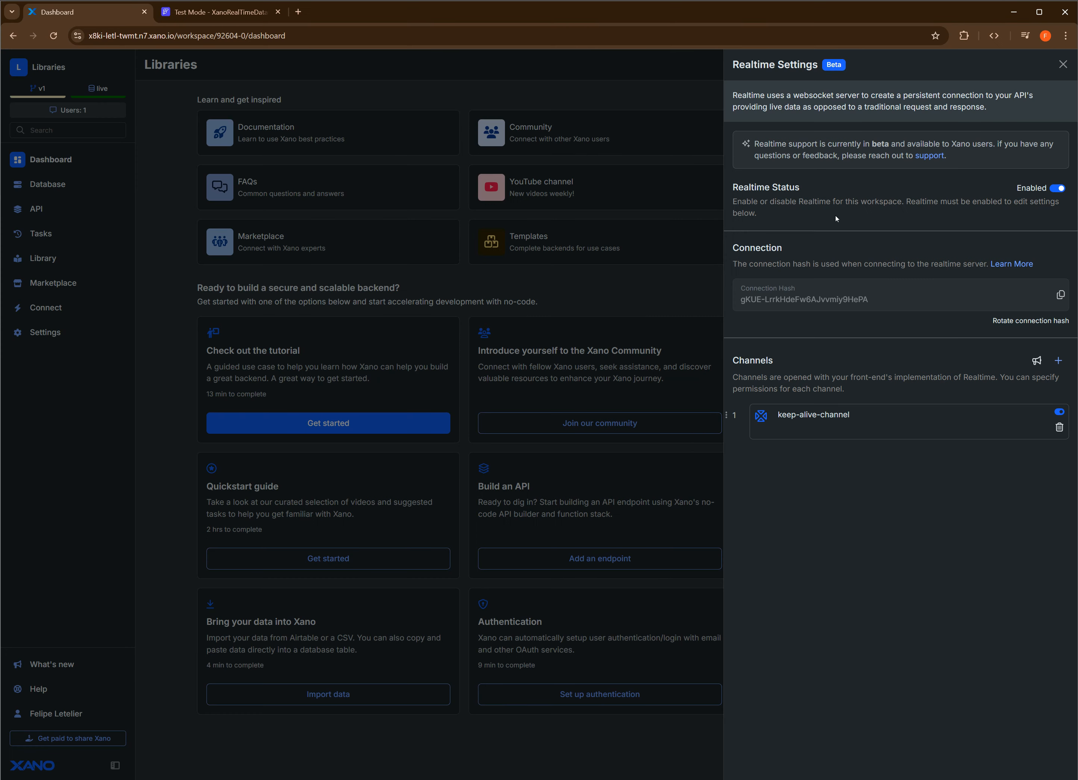
# Reload the test mode page, append 1 to the connection hash and try to connect to the instance.
pyautogui.click(218, 13)
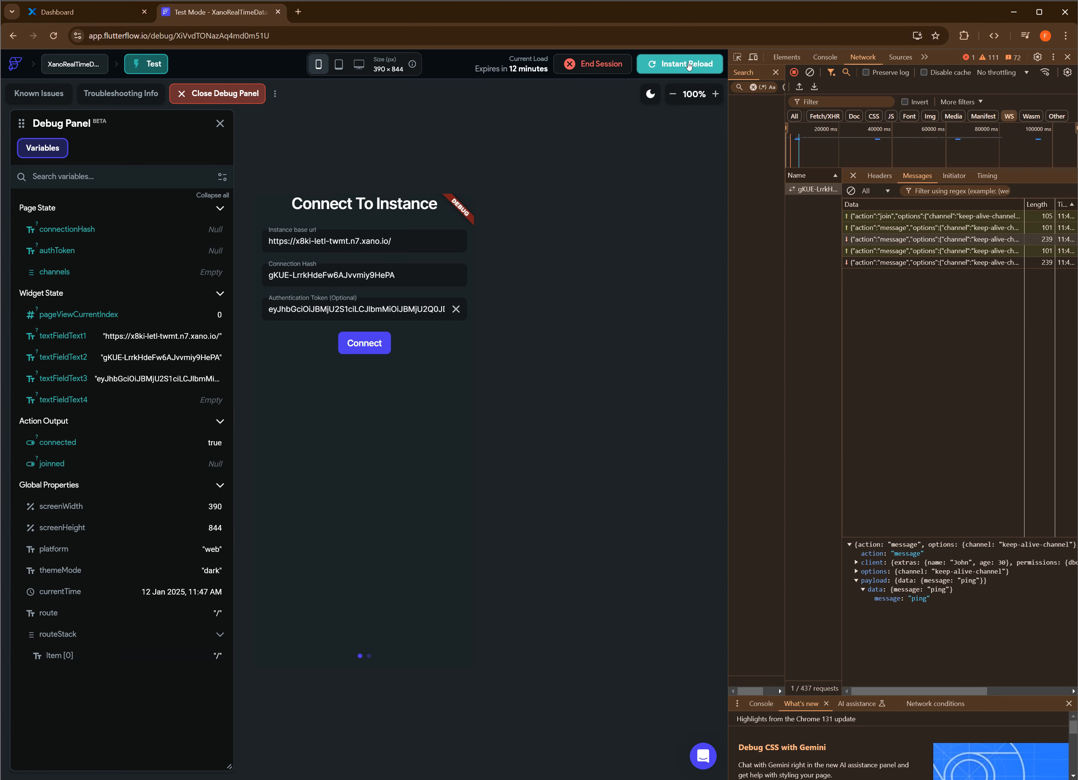
pyautogui.click(55, 36)
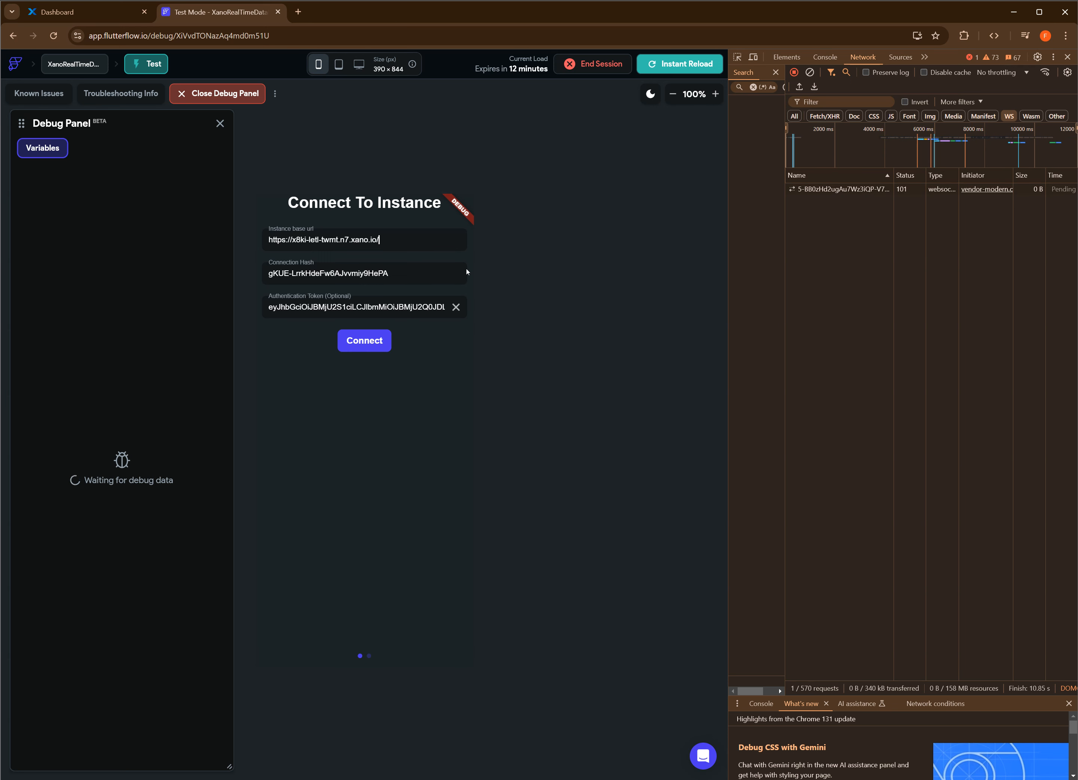
pyautogui.click(414, 276)
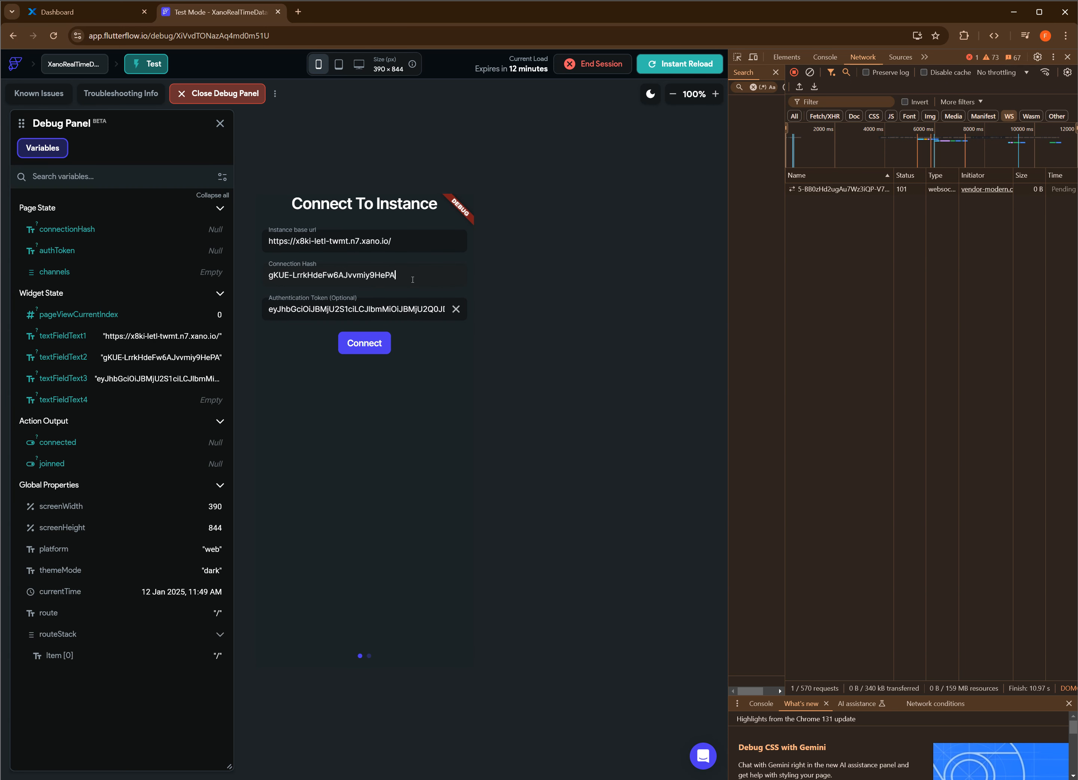
pyautogui.write('1')
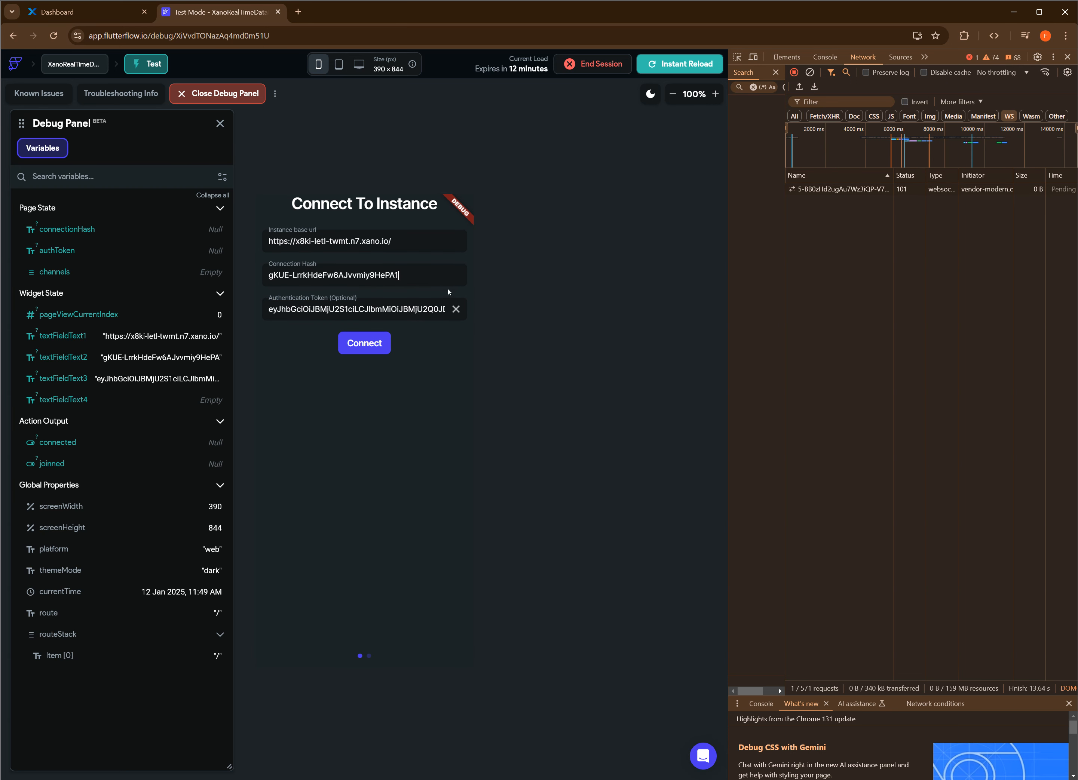
pyautogui.click(376, 351)
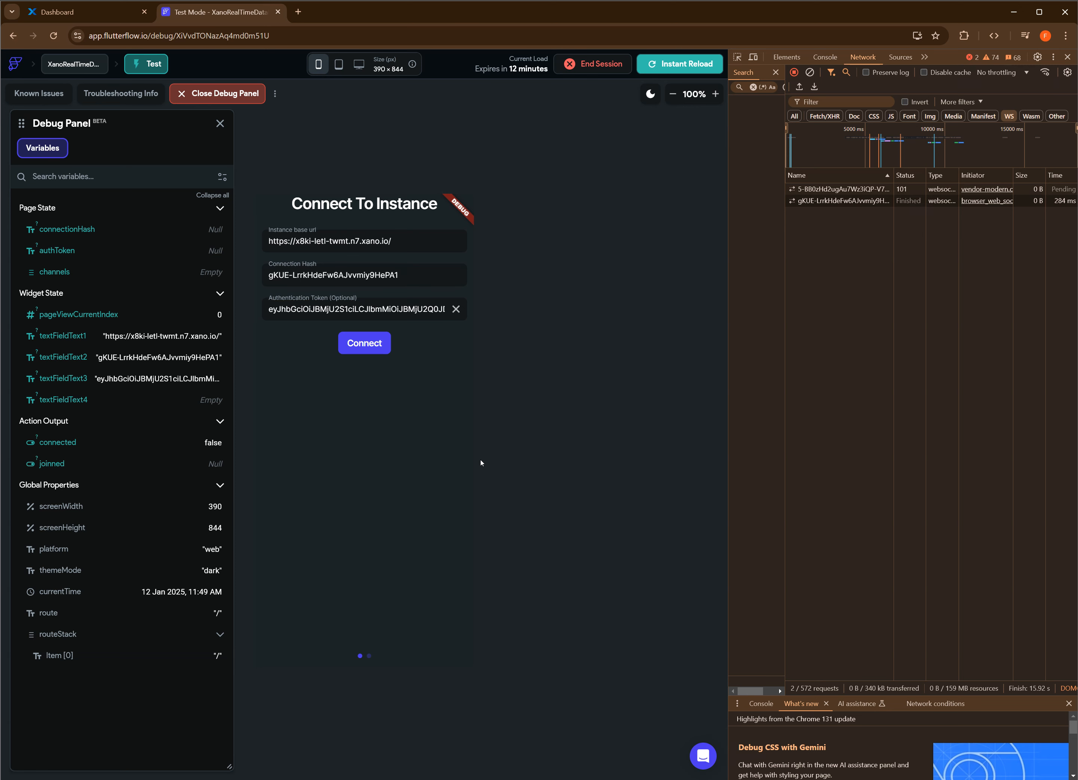
# In FlutterFlow, open the Connect button's action flow and set connectWebsocket's retryOnFail to True and maxRetryAttempts to 5.
pyautogui.hotkey('alt', 'Tab')
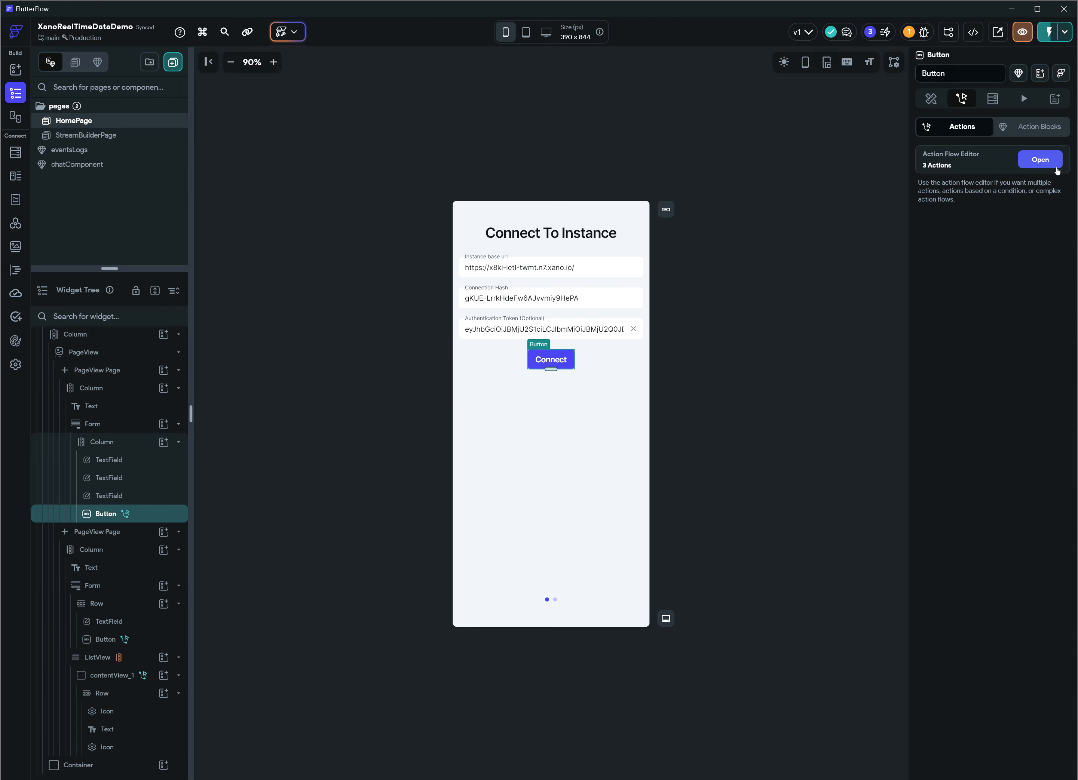
pyautogui.click(1040, 159)
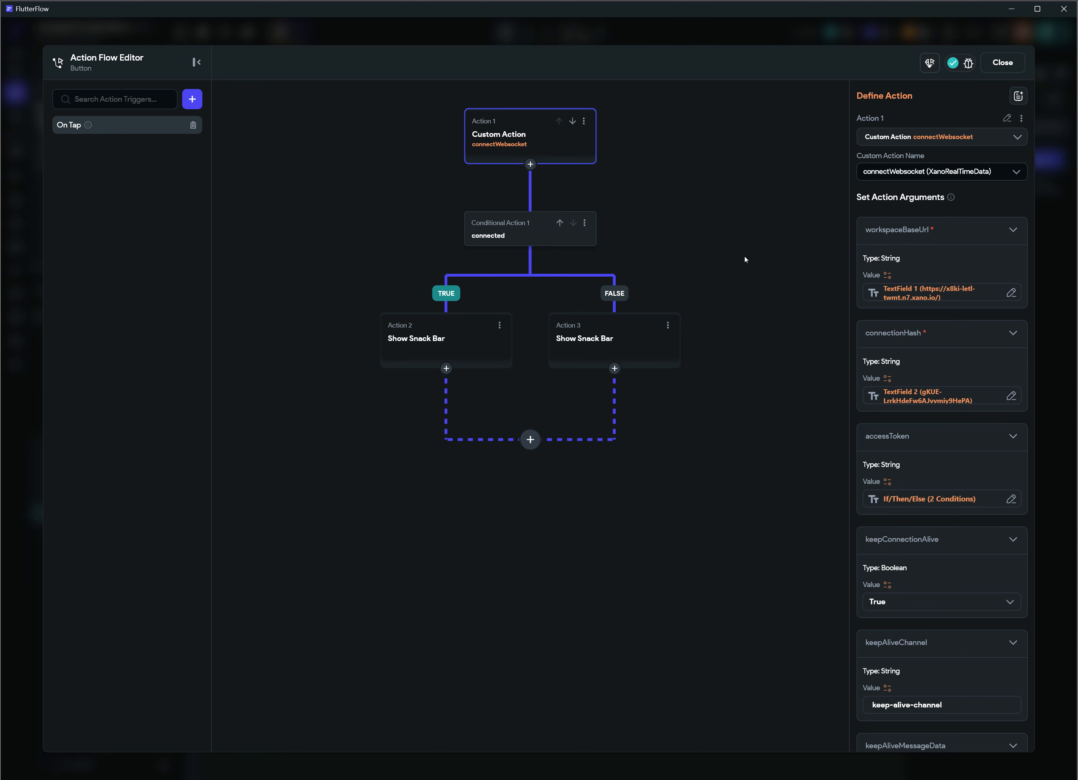
pyautogui.scroll(-10, 978, 325)
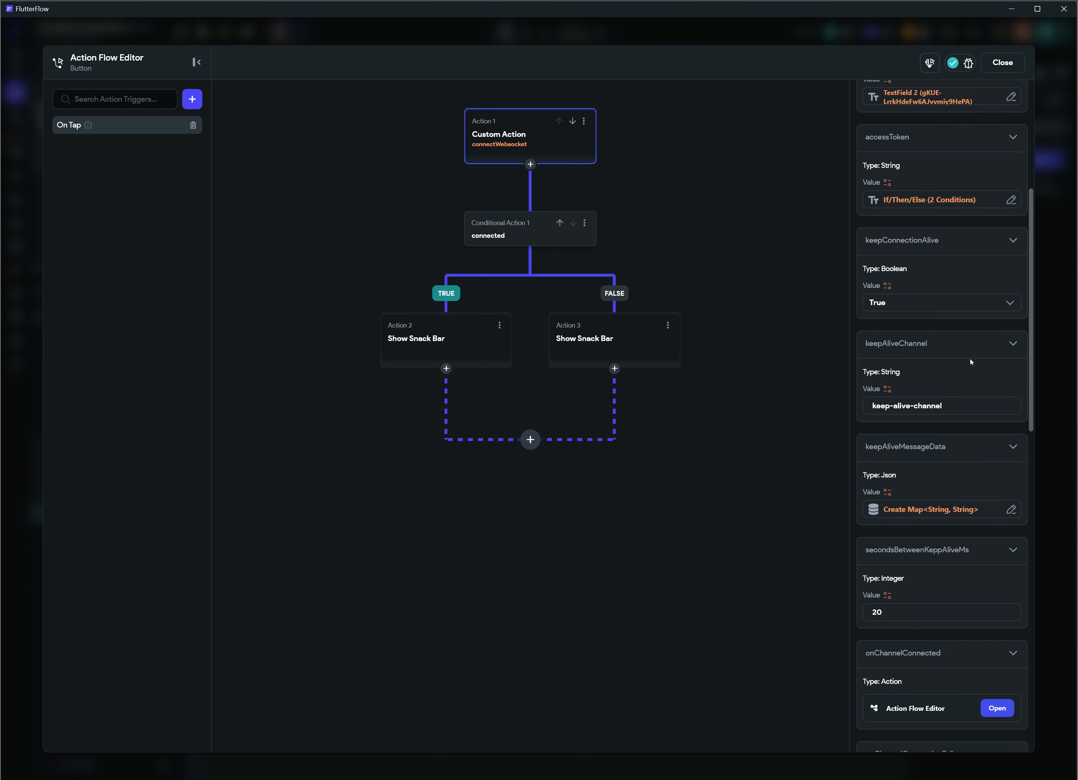
pyautogui.scroll(-5, 970, 371)
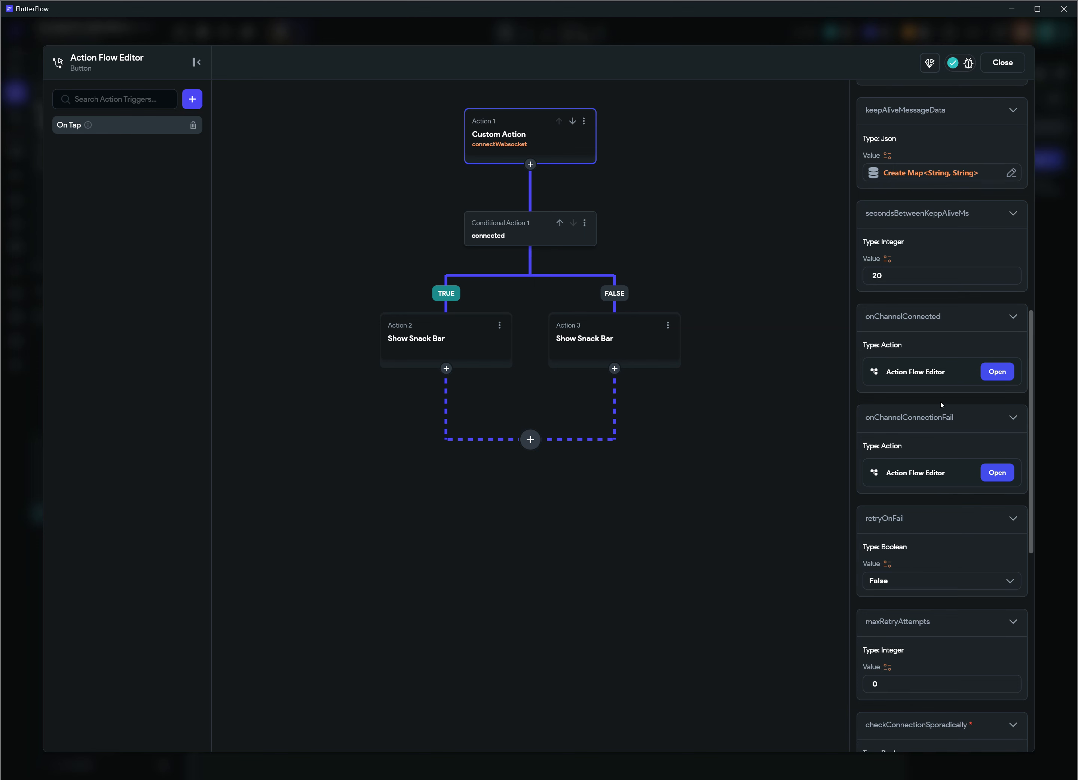
pyautogui.scroll(-2, 938, 423)
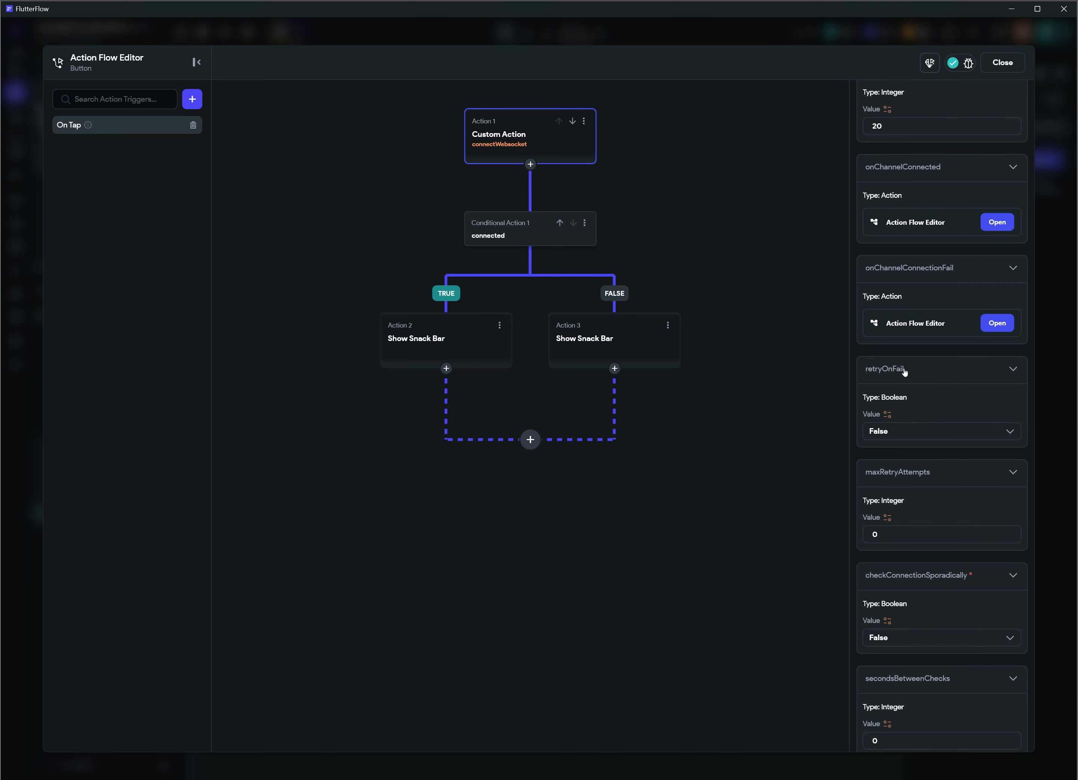
pyautogui.scroll(-2, 901, 370)
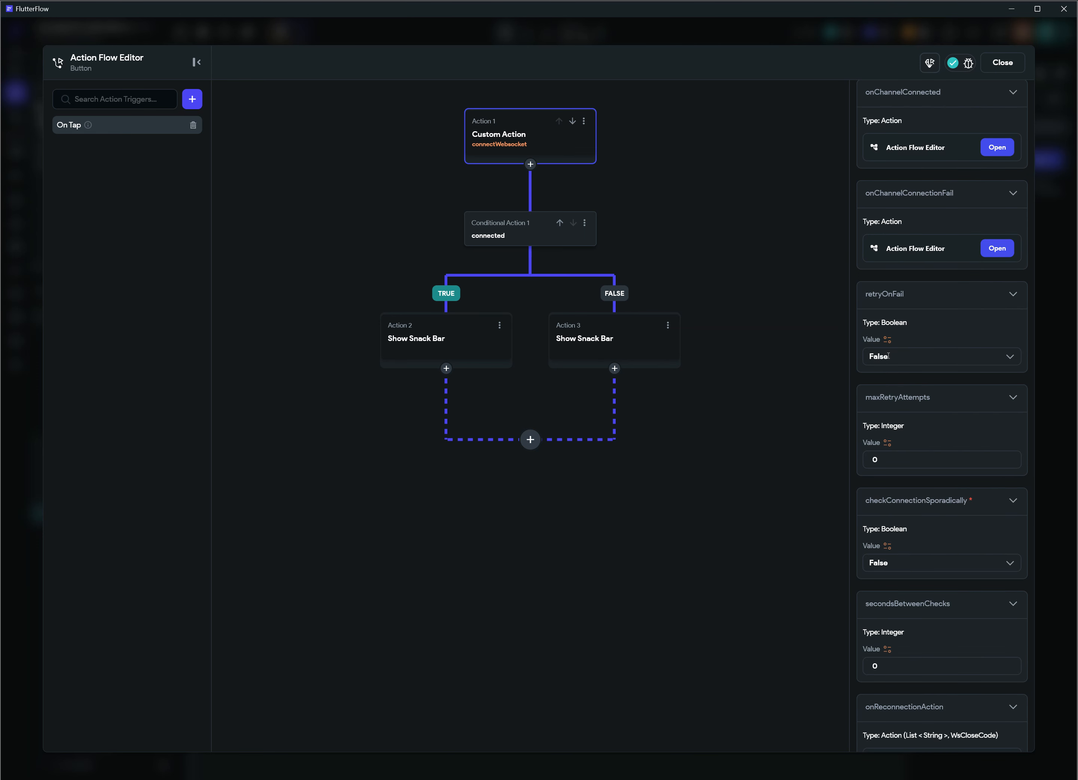
pyautogui.click(888, 356)
pyautogui.click(887, 378)
pyautogui.click(897, 461)
pyautogui.write('5')
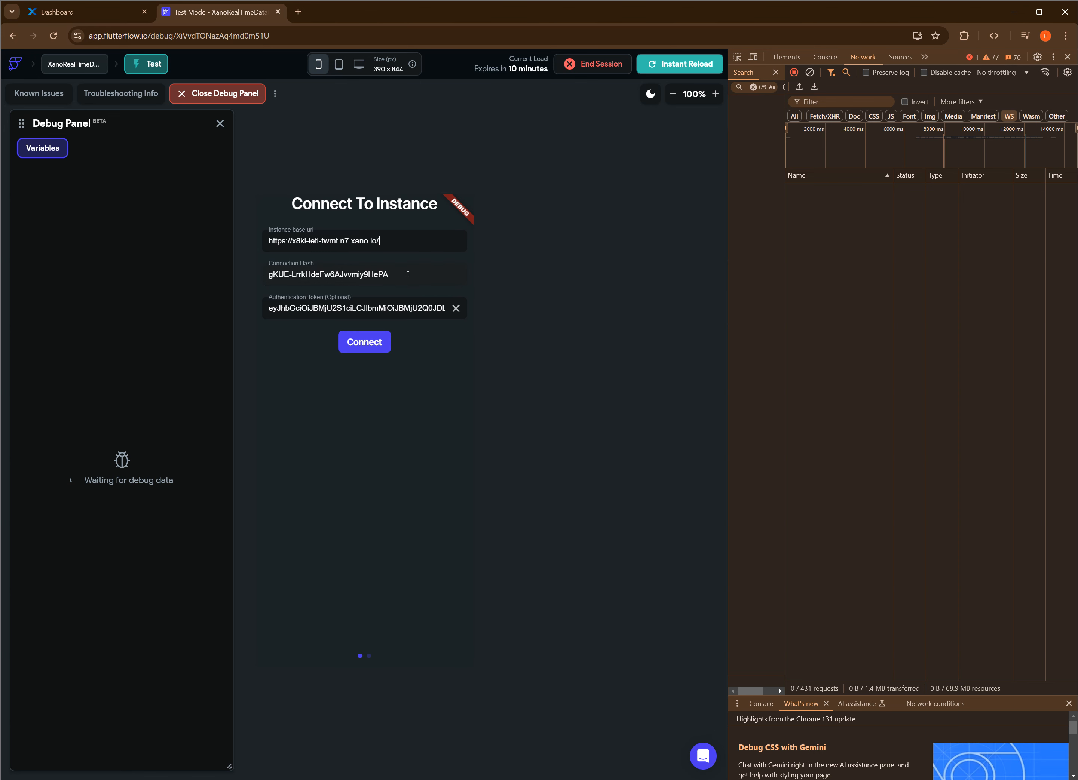
# In the reloaded test session, append 1 to the connection hash and try connecting with the retry settings active.
pyautogui.click(407, 275)
pyautogui.write('1')
pyautogui.click(364, 342)
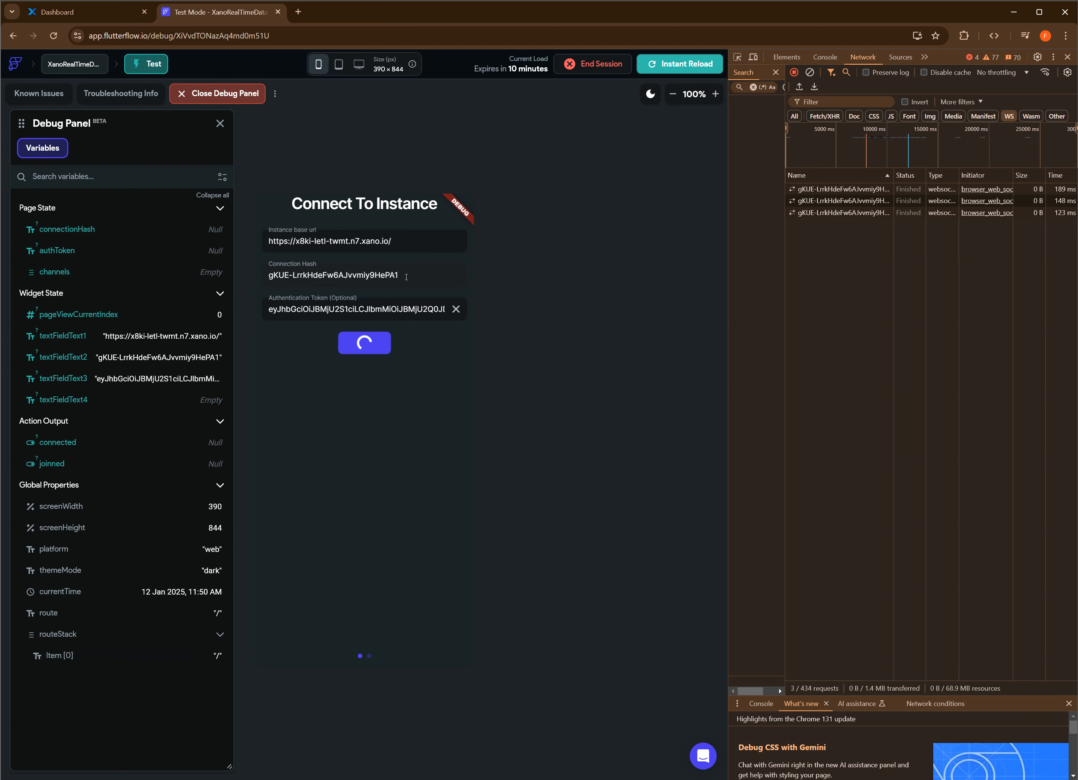
# Remove the extra 1 from the connection hash, then instantly reload the test session and connect with the original hash.
pyautogui.press('BackSpace')
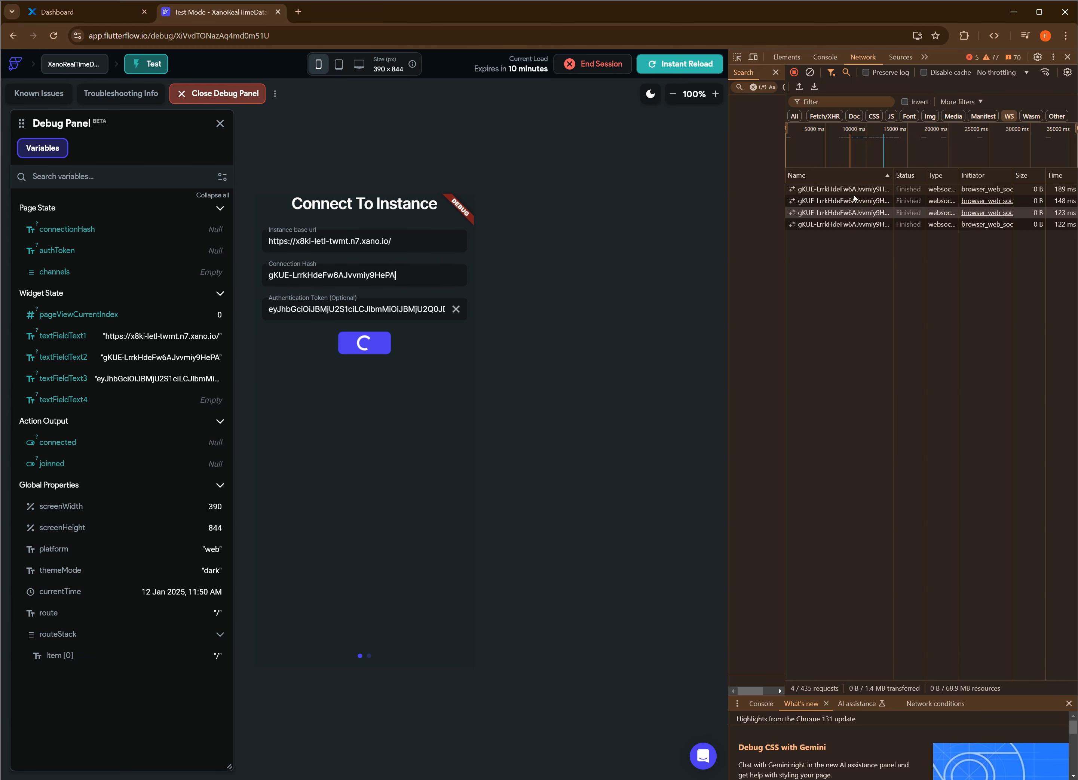
pyautogui.click(688, 64)
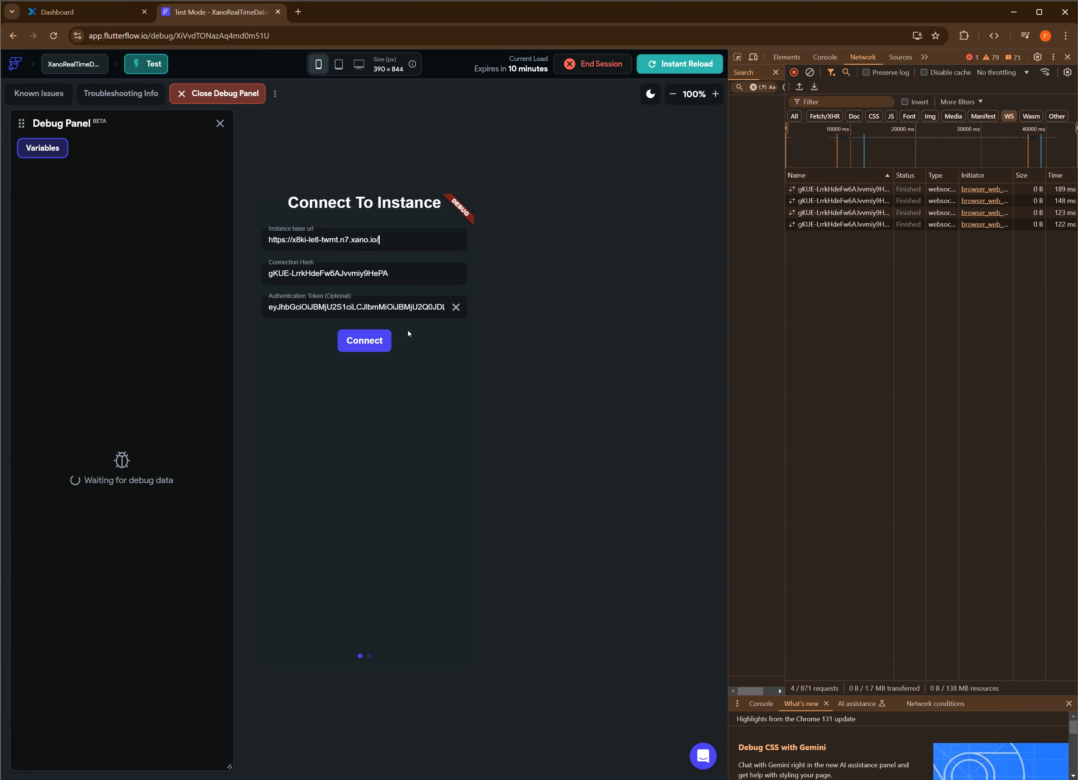
pyautogui.click(364, 341)
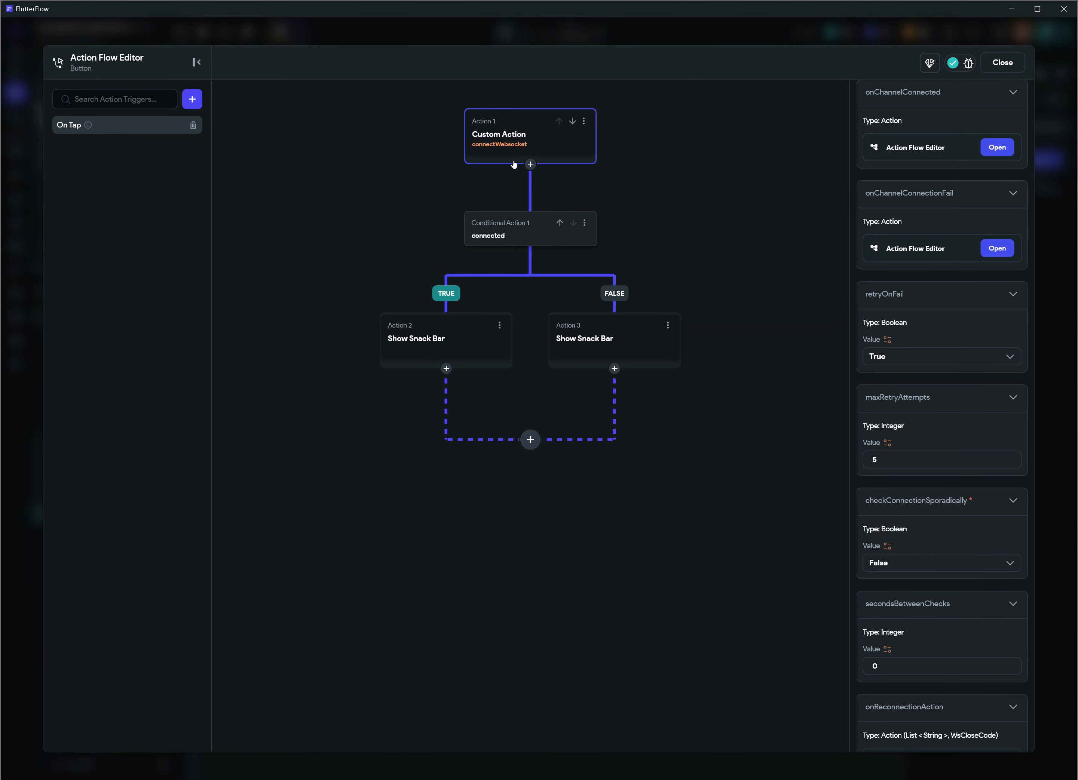
# Examine connectWebsocket's channel callback, retry, sporadic connection check and reconnection arguments in FlutterFlow's action flow editor.
pyautogui.scroll(-4, 919, 502)
pyautogui.scroll(-2, 919, 502)
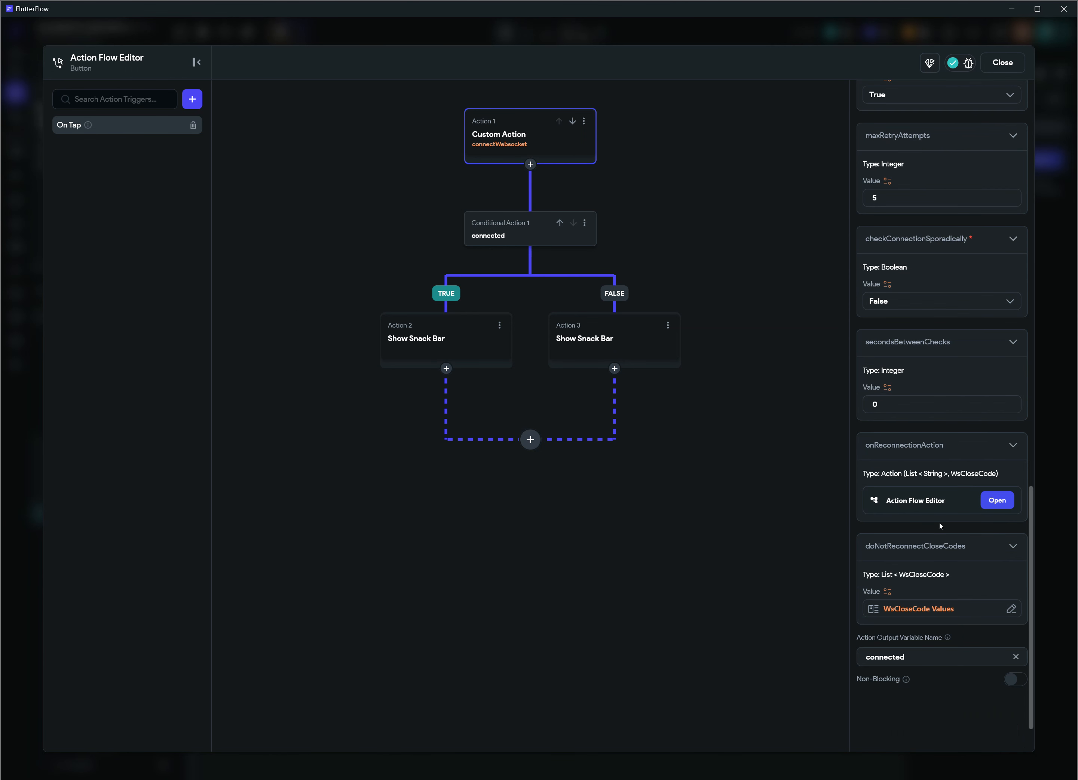
pyautogui.scroll(3, 950, 613)
pyautogui.scroll(6, 940, 629)
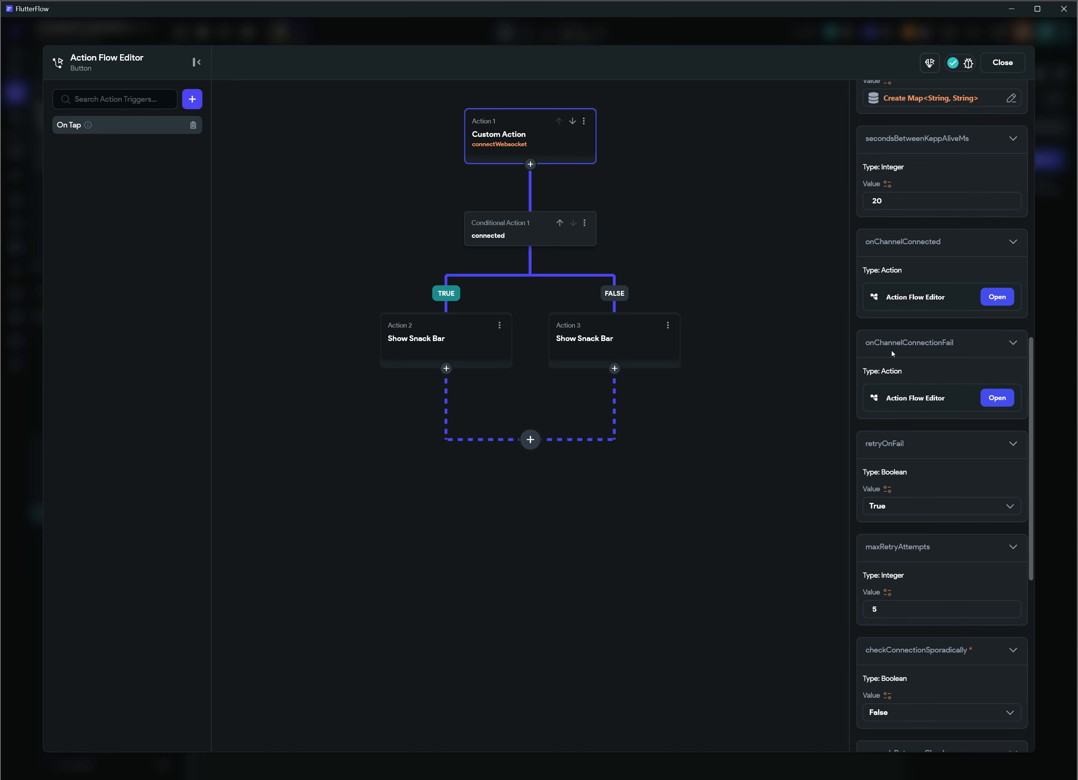
pyautogui.scroll(2, 891, 341)
pyautogui.scroll(-2, 941, 570)
pyautogui.scroll(-3, 937, 552)
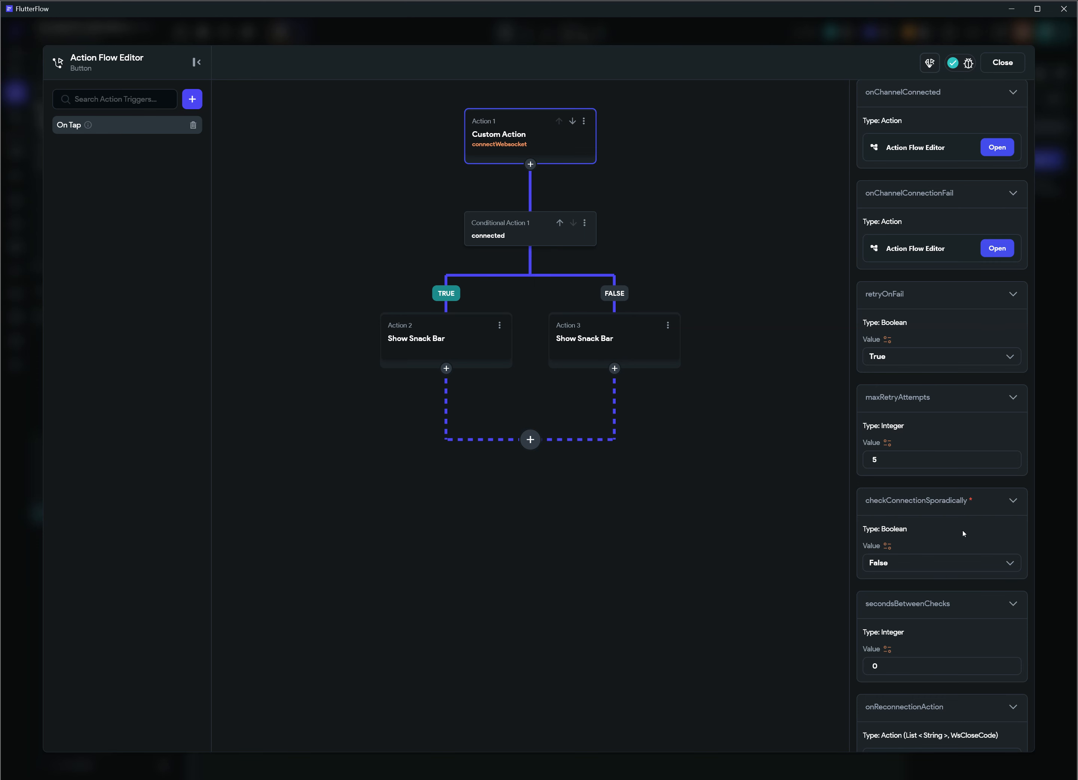
pyautogui.scroll(-1, 958, 520)
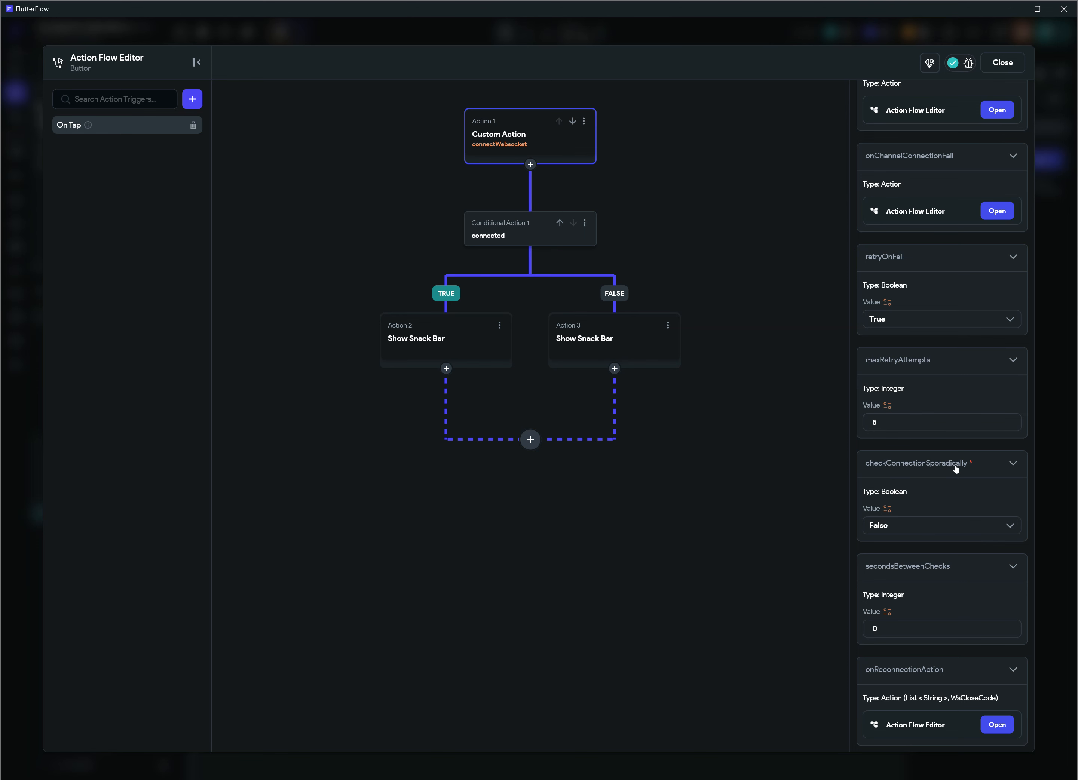
pyautogui.scroll(2, 918, 476)
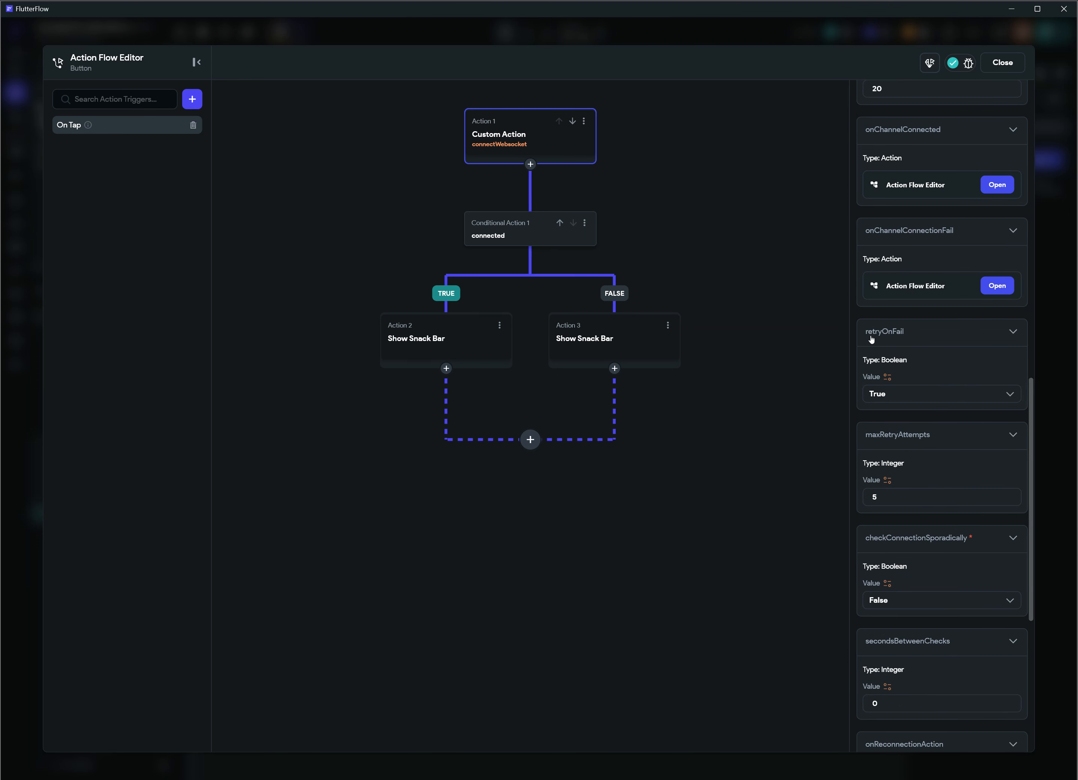